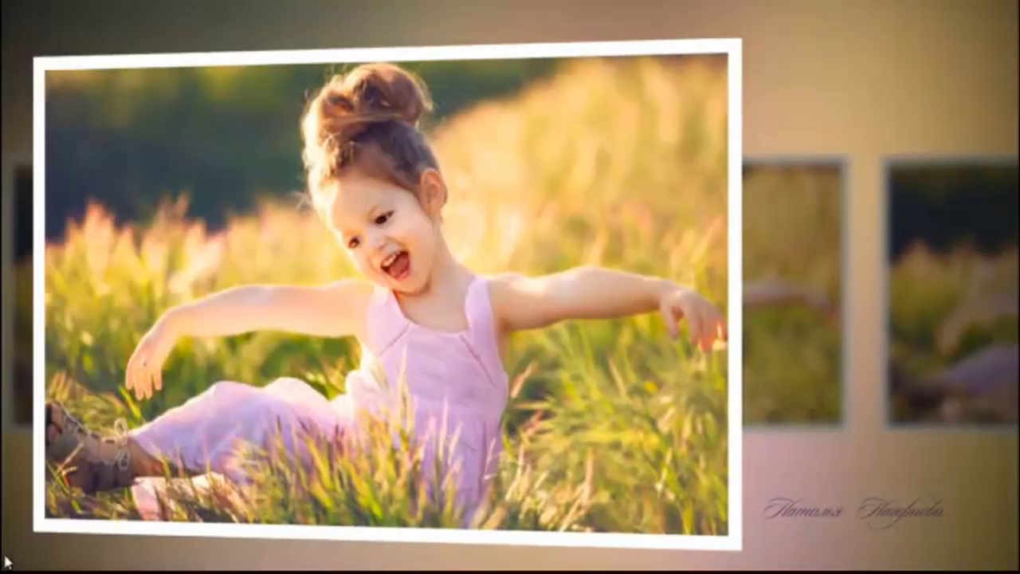
Step: Stop the full-screen slideshow and open Slide Options for Slide 3
right_click(5, 556)
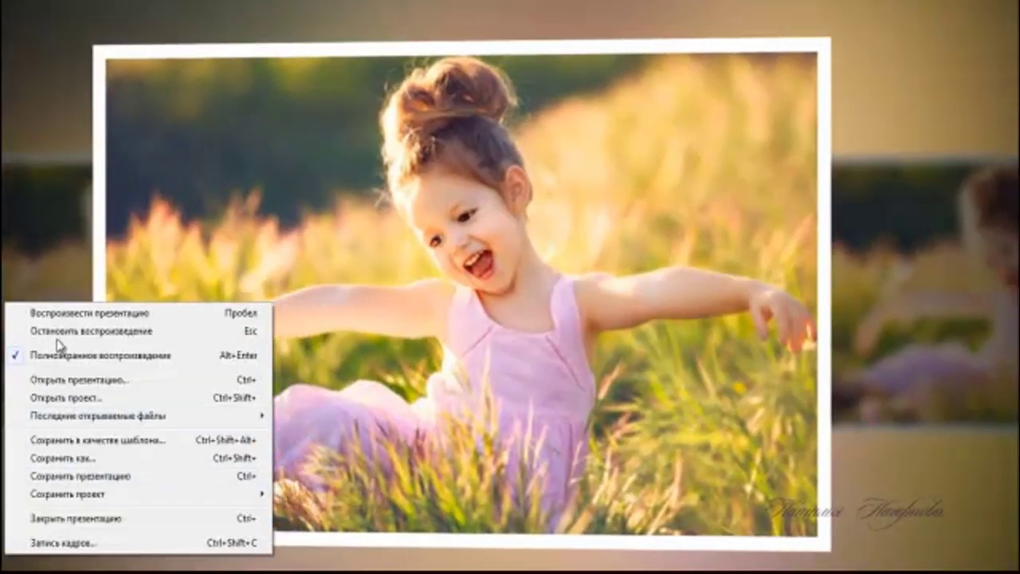
click(88, 330)
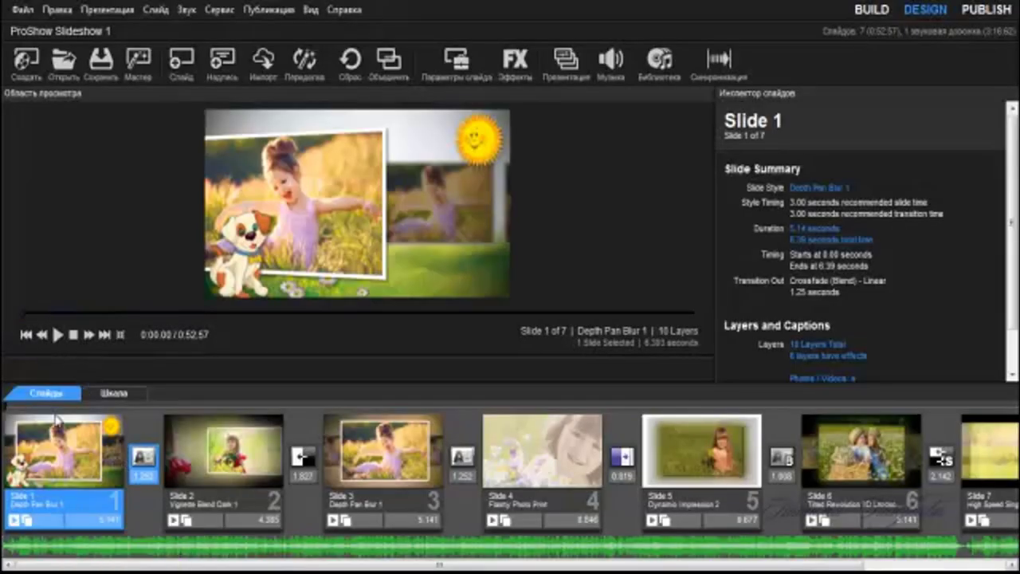
click(156, 549)
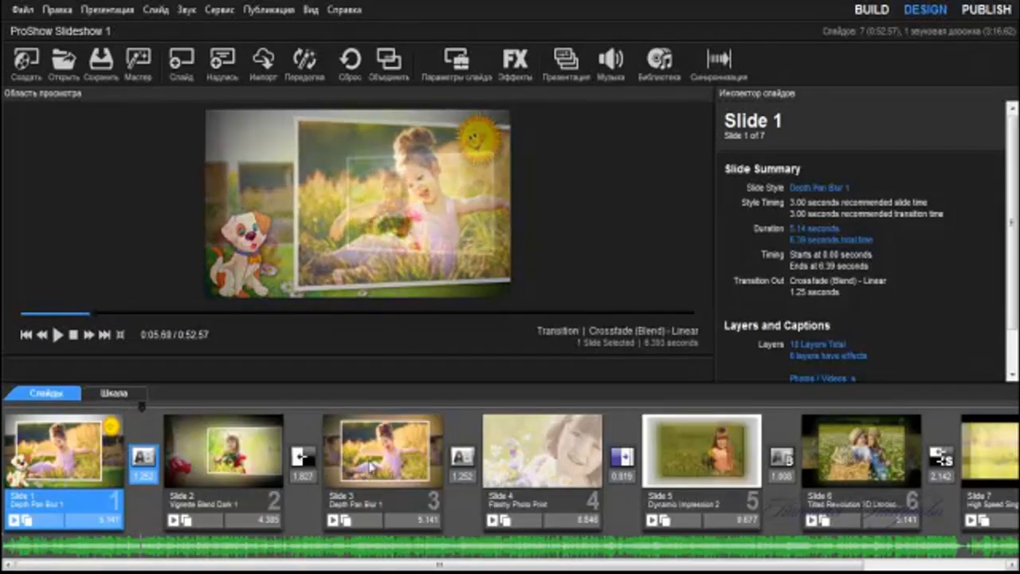
click(367, 469)
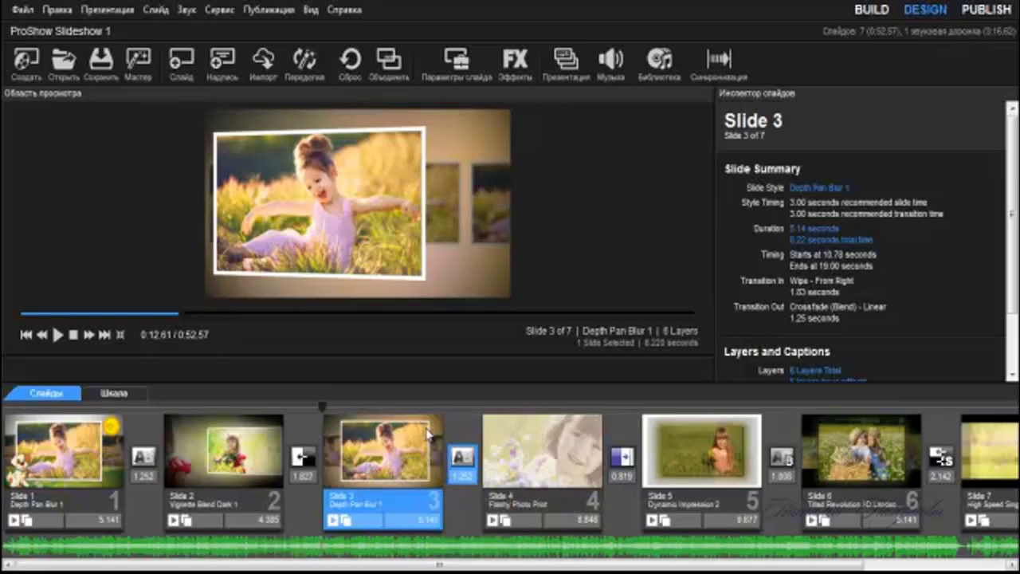
click(455, 64)
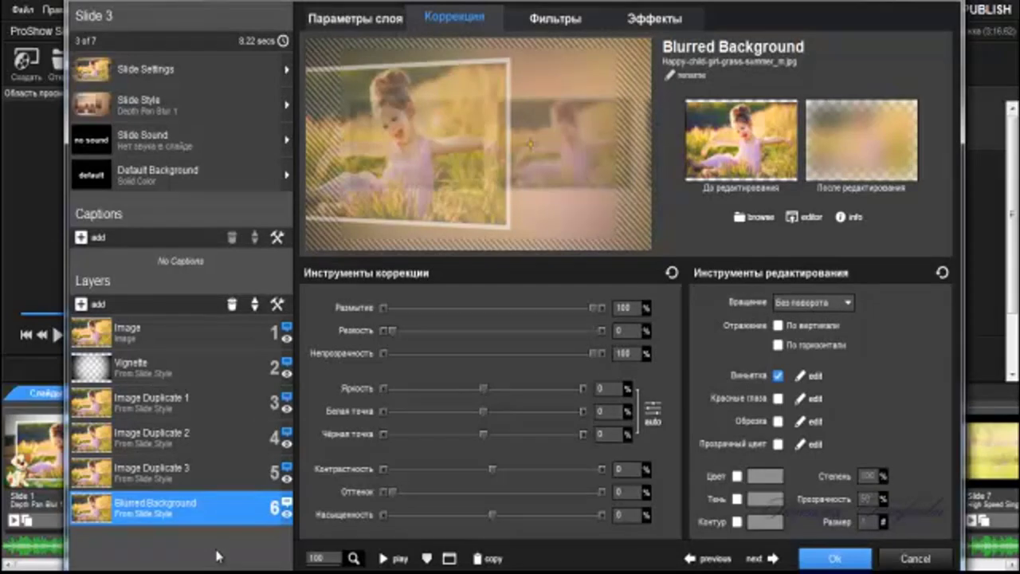
Step: Review Slide 3's image and duplicate layers, then turn off the Blurred Background layer's visibility
click(177, 343)
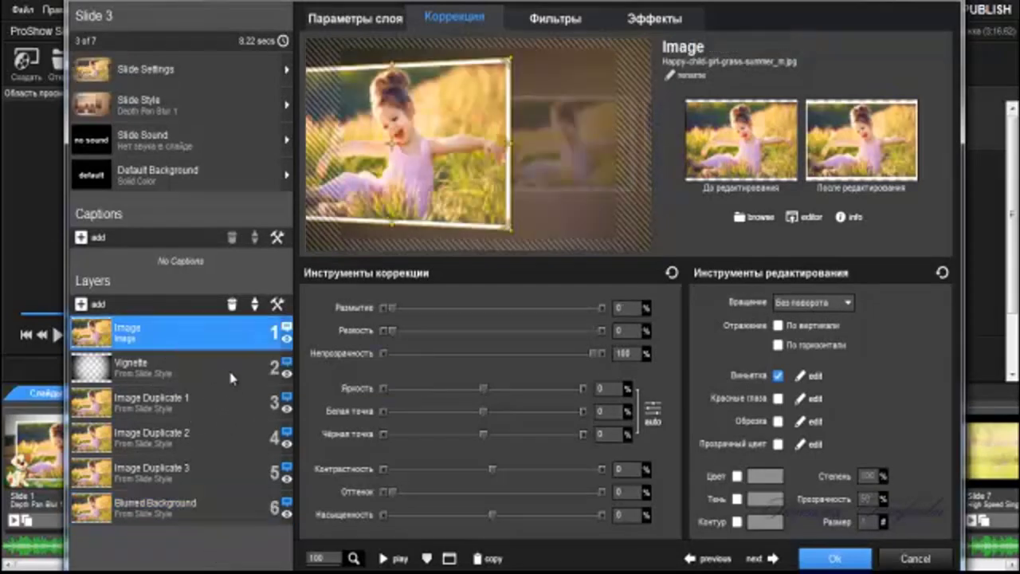
click(202, 410)
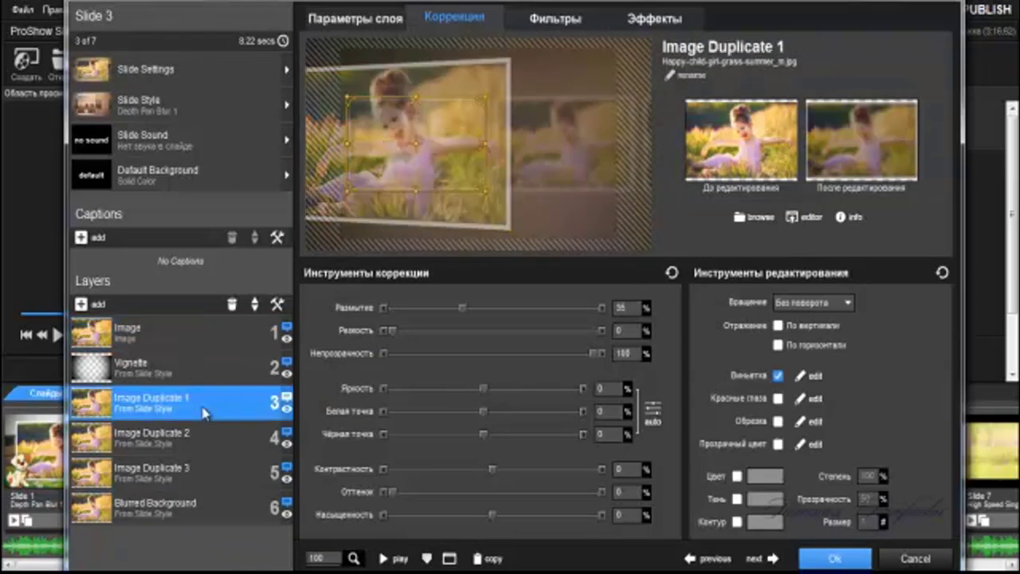
click(201, 438)
click(206, 478)
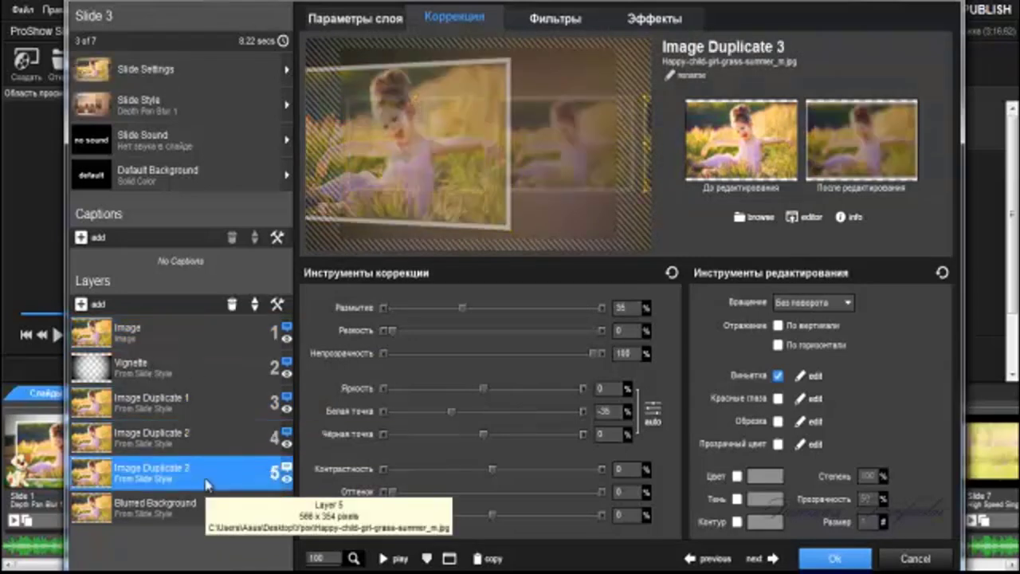
click(216, 512)
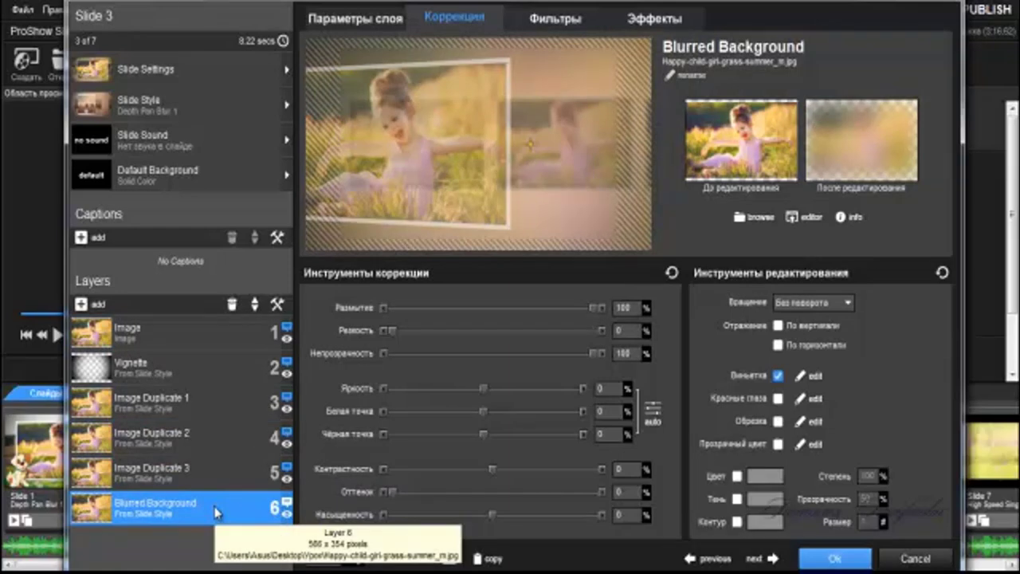
click(236, 477)
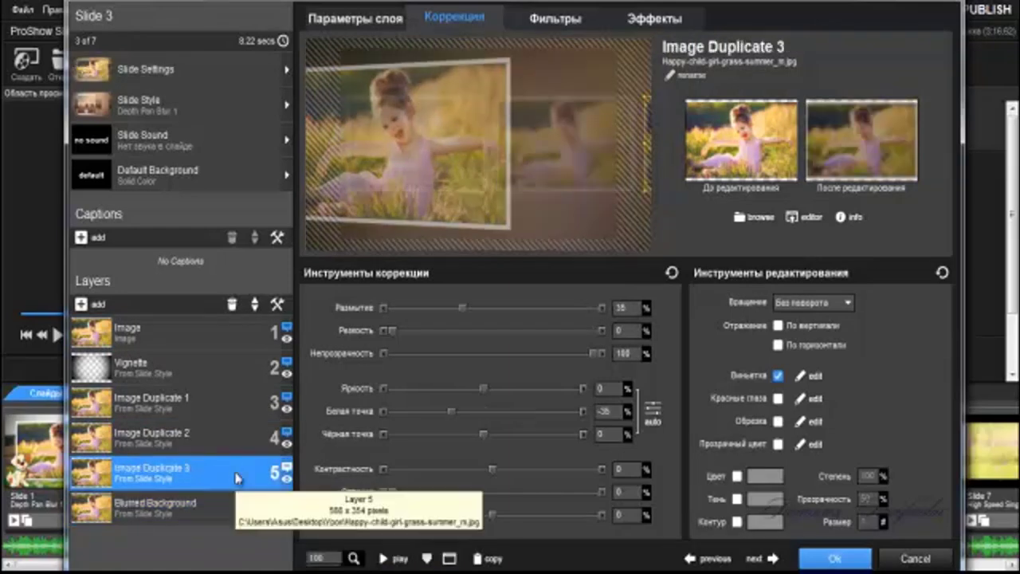
click(286, 479)
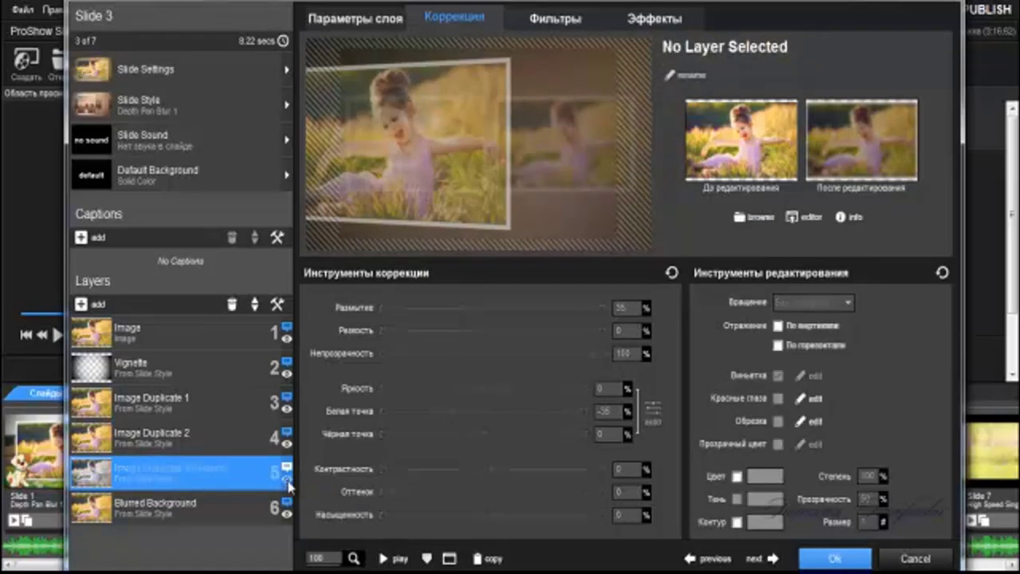
click(287, 482)
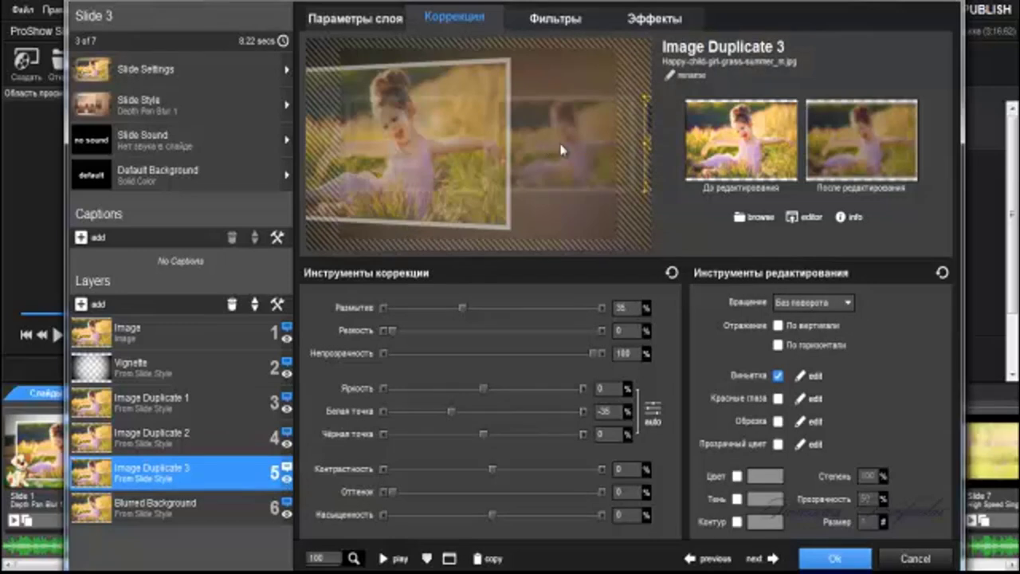
click(200, 510)
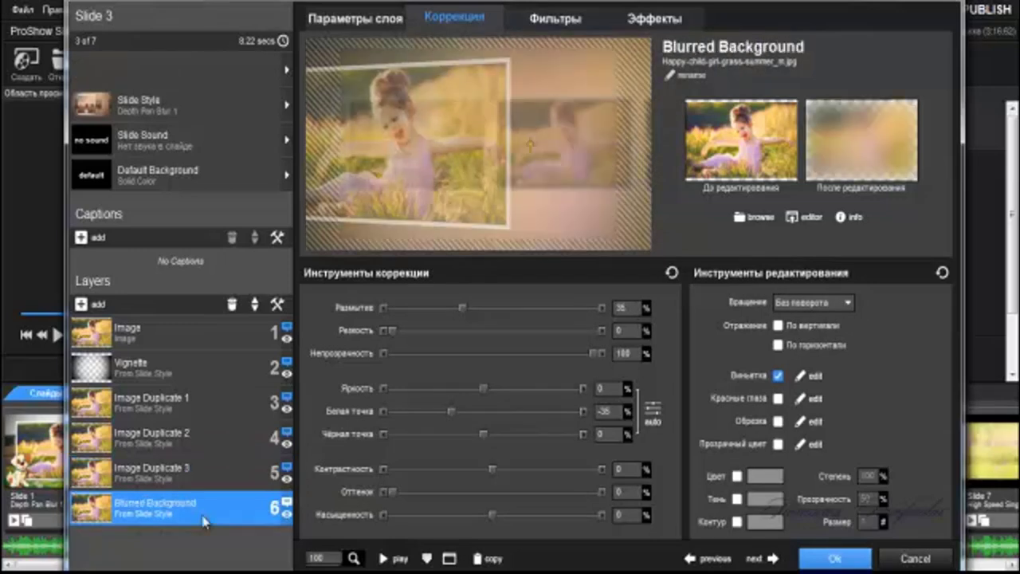
click(286, 515)
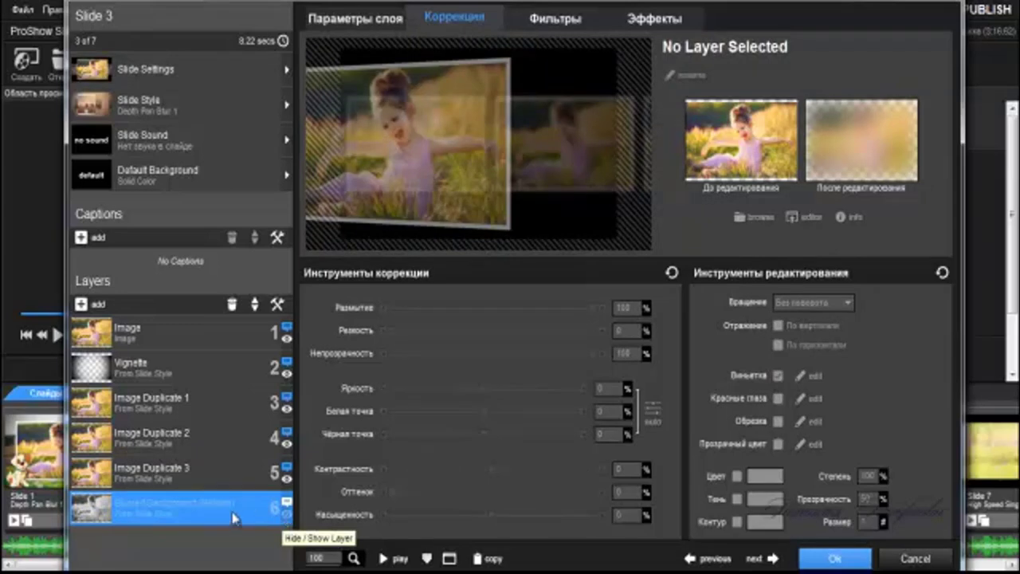
Step: Add the meadow image 57a72d08bbeeb1566507ea42 from Desktop\Урок as a new layer
click(81, 305)
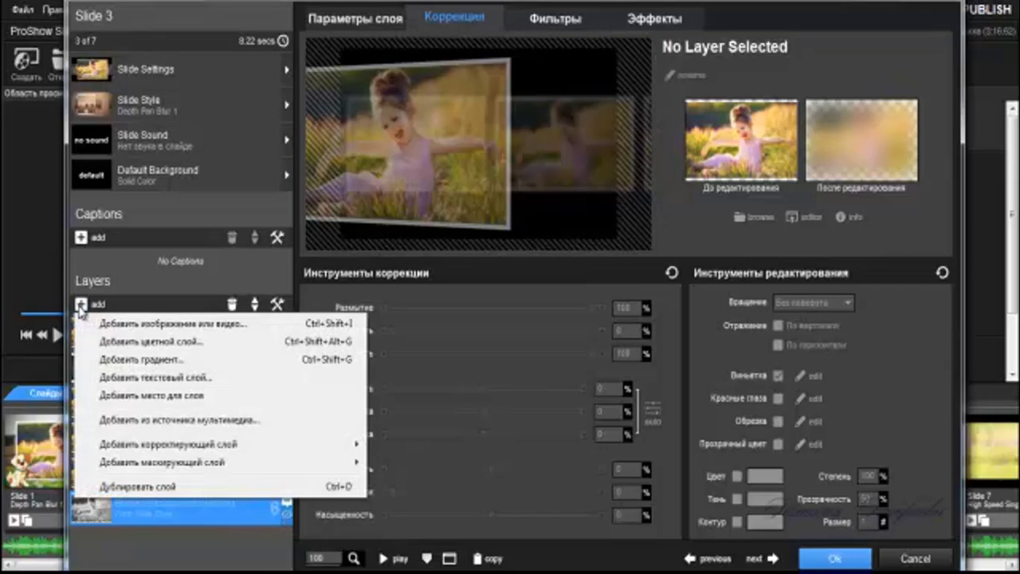
click(165, 324)
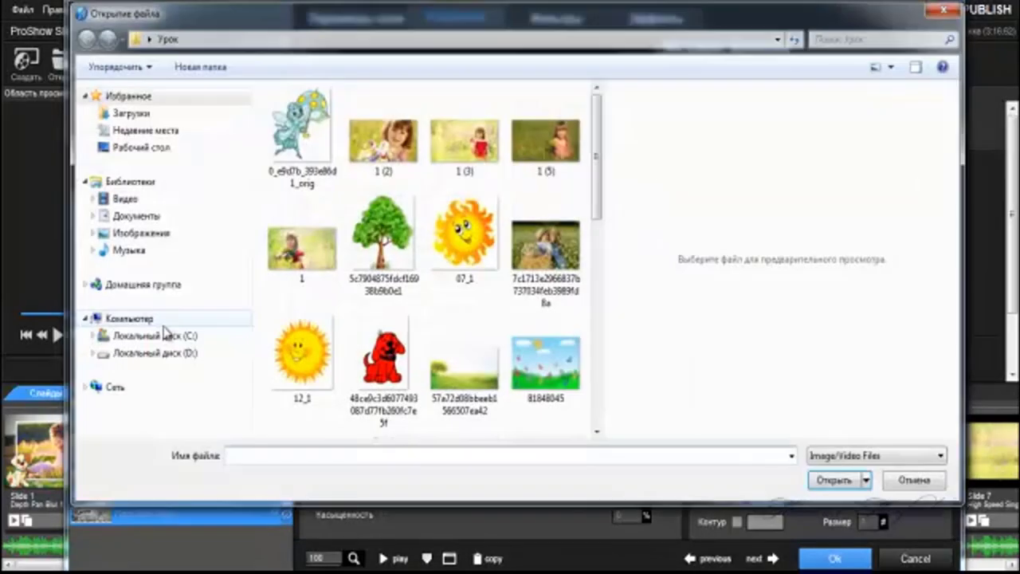
click(168, 156)
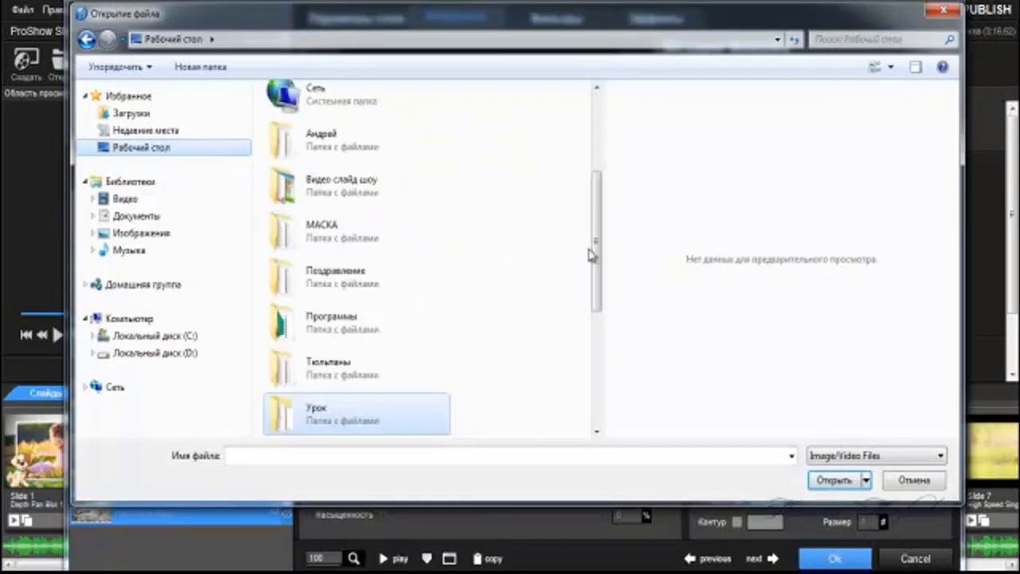
scroll(597, 264, down, 2)
double_click(405, 338)
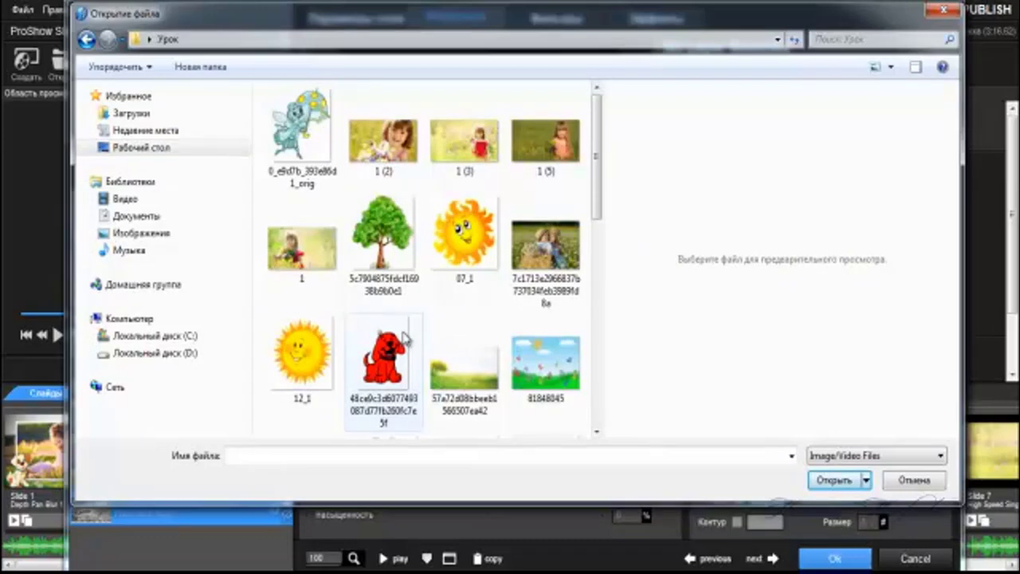
drag(598, 187, 614, 254)
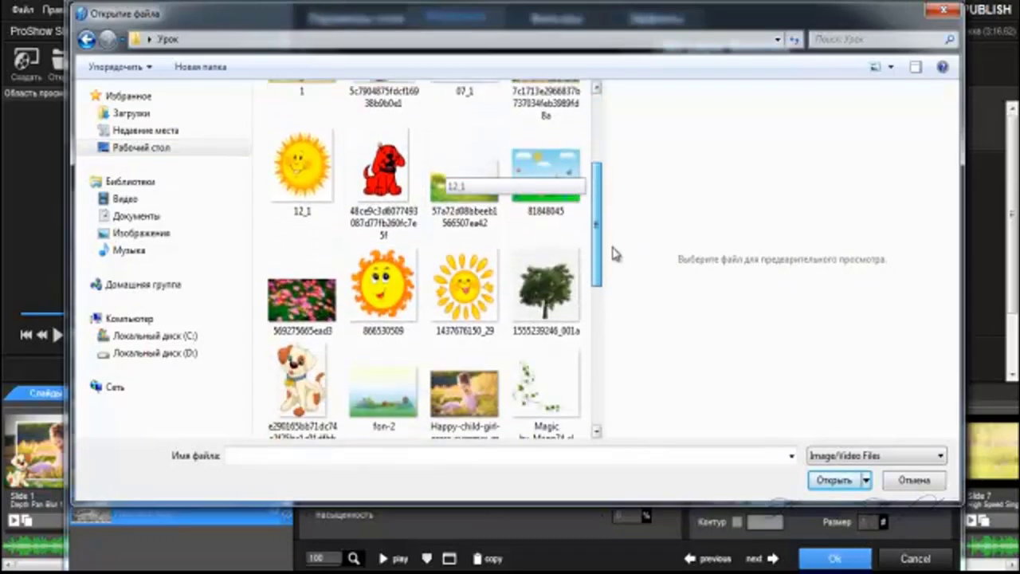
click(472, 169)
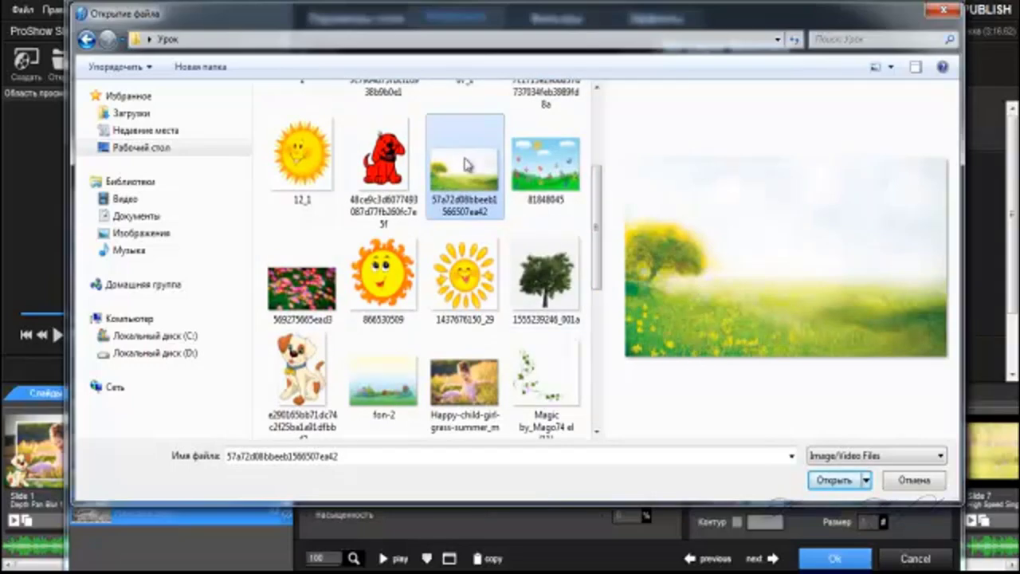
click(833, 480)
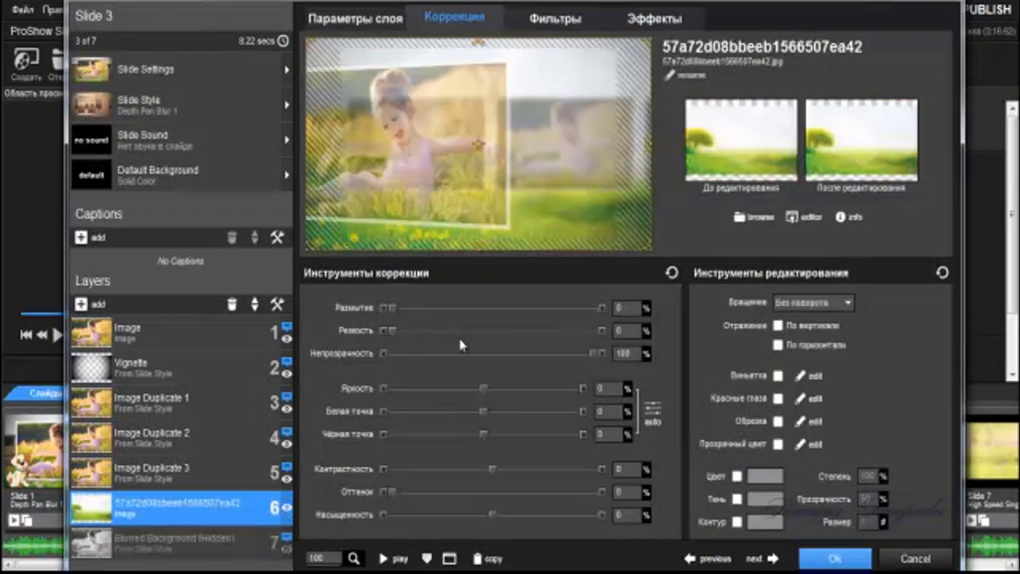
Step: Set the meadow layer's fill to Заполнить кадр and show its keyframe Effects
click(369, 24)
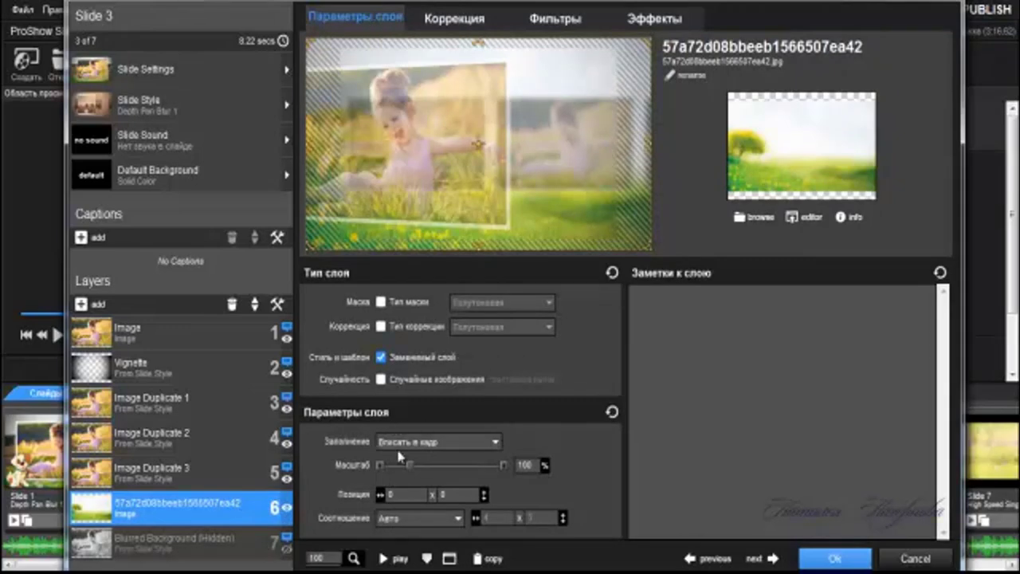
click(424, 443)
click(476, 470)
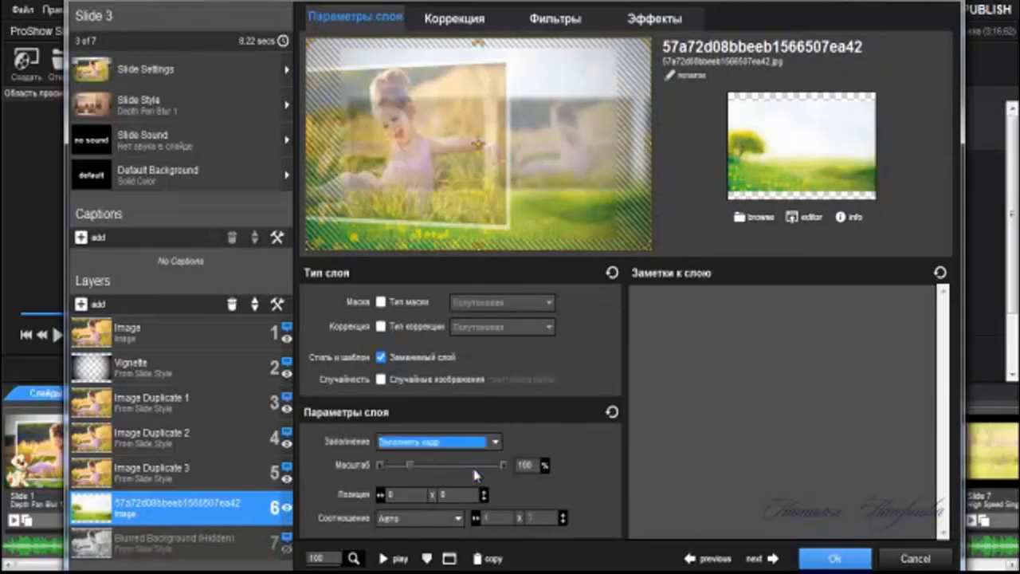
click(635, 24)
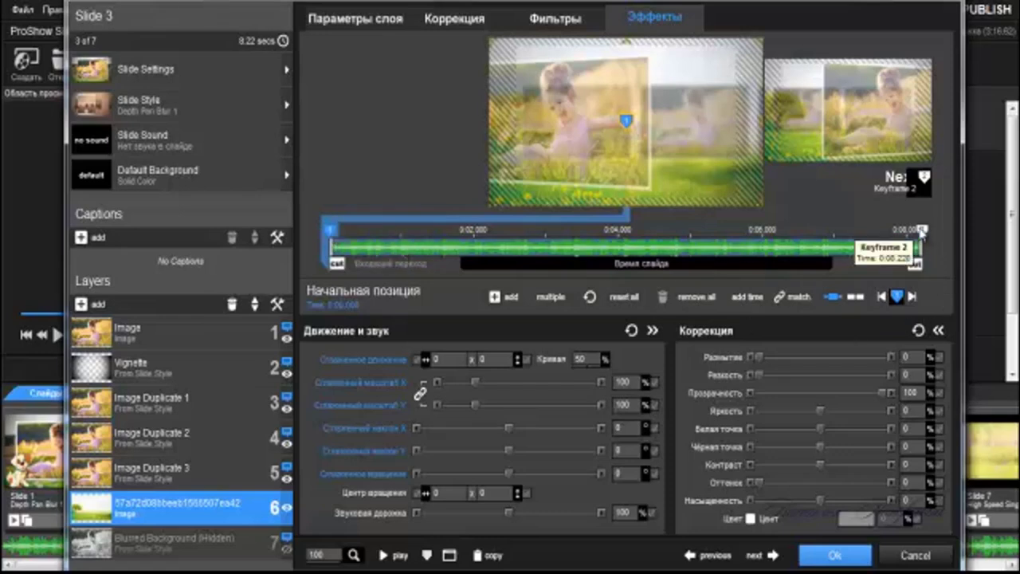
Step: At Keyframe 2, scale the meadow layer to 115% and shift it right to X 2.71
click(923, 230)
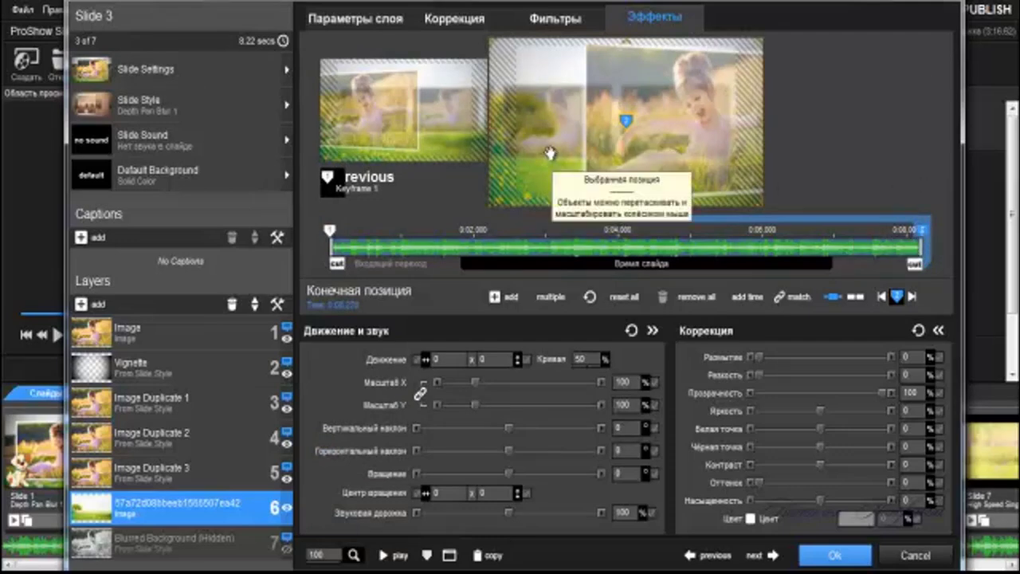
scroll(551, 153, up, 2)
scroll(550, 153, up, 1)
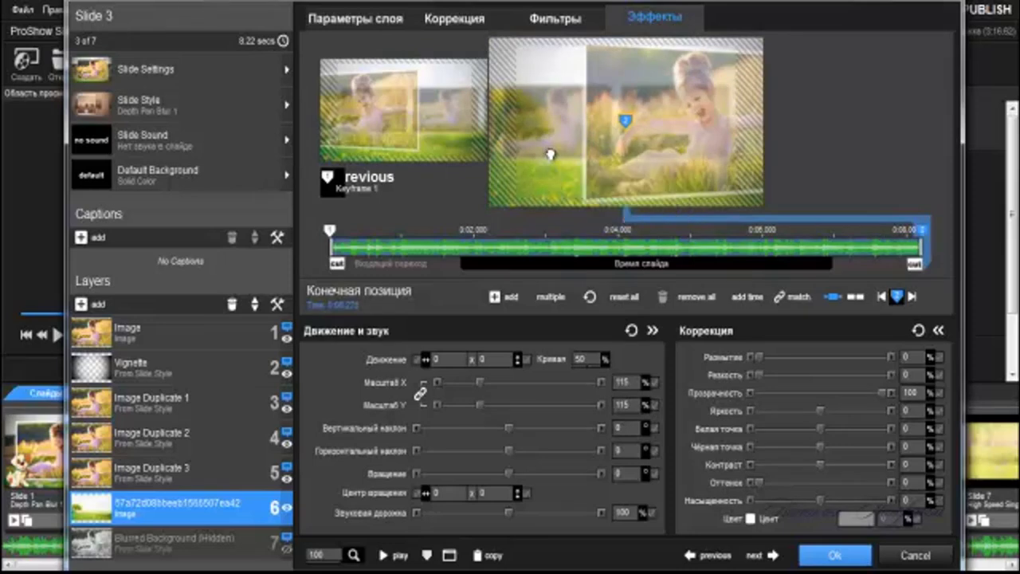
drag(550, 153, 558, 154)
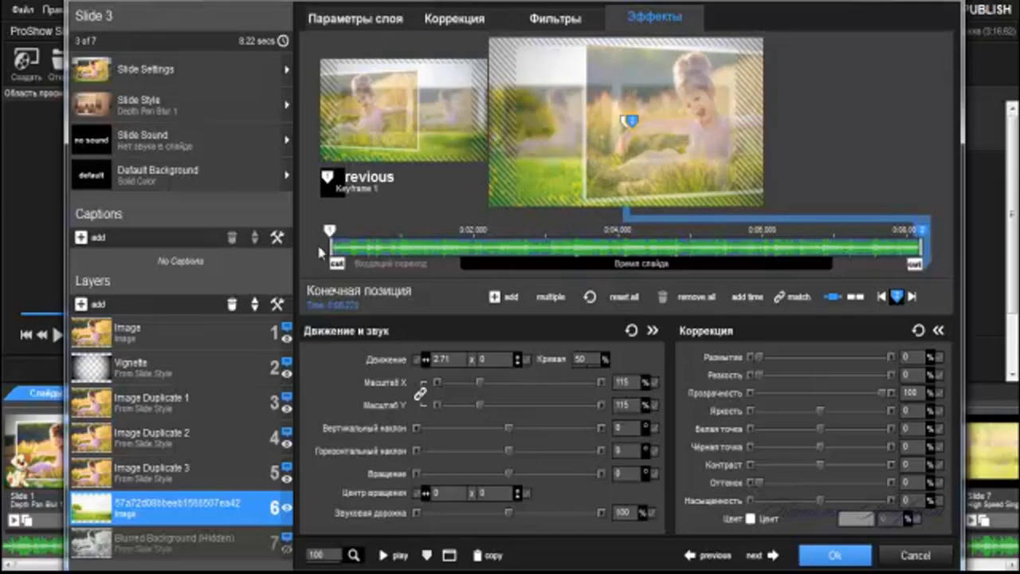
click(331, 233)
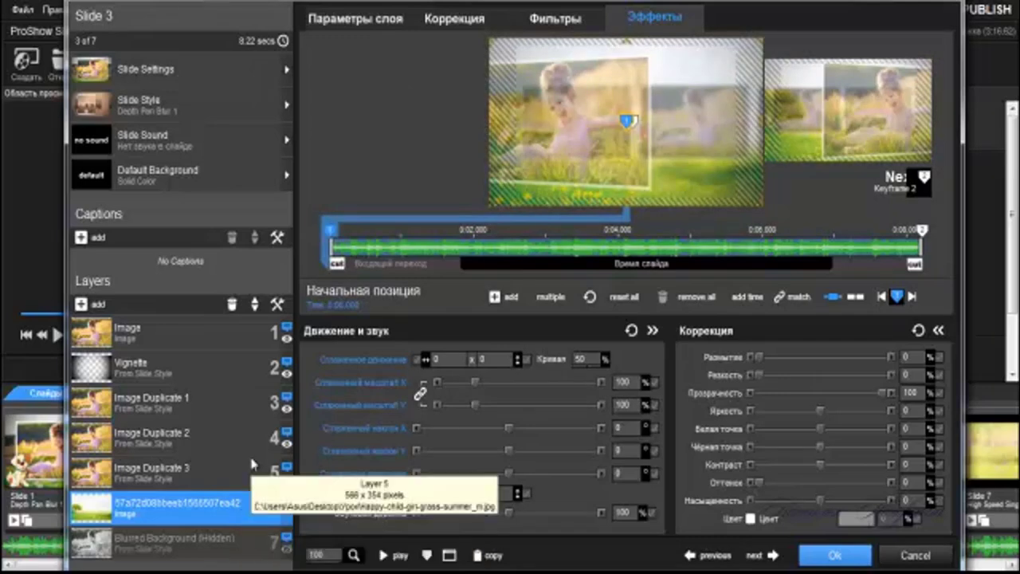
Step: Add the tree image 5c7904875fdcf16938b9b0e1 from the Урок folder as a new layer
click(85, 307)
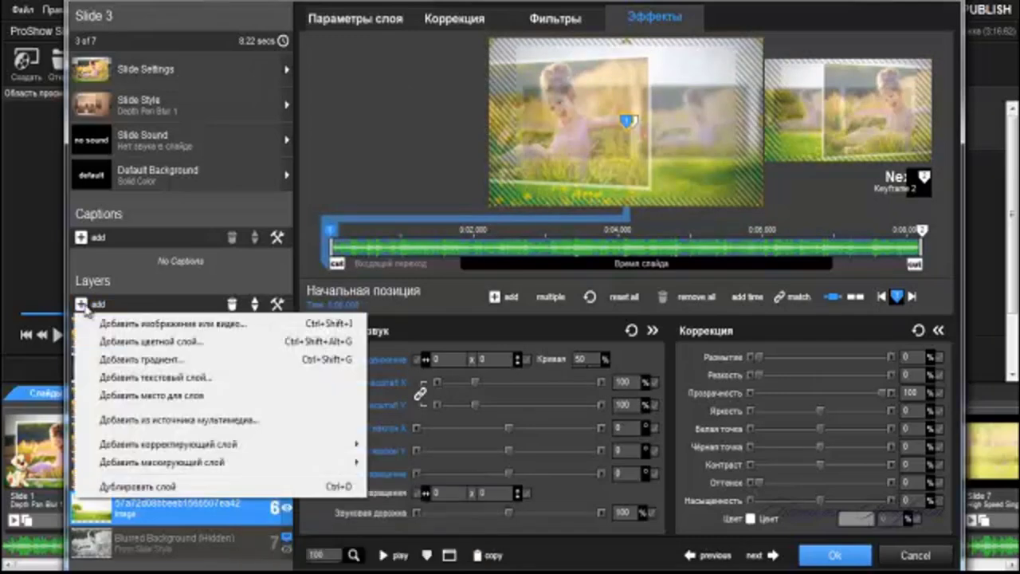
click(174, 326)
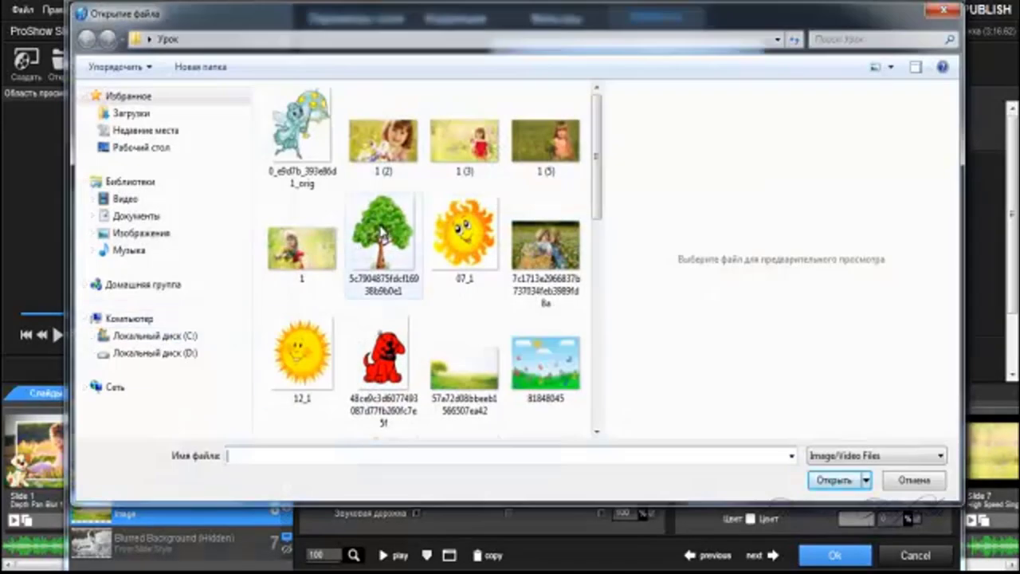
click(383, 235)
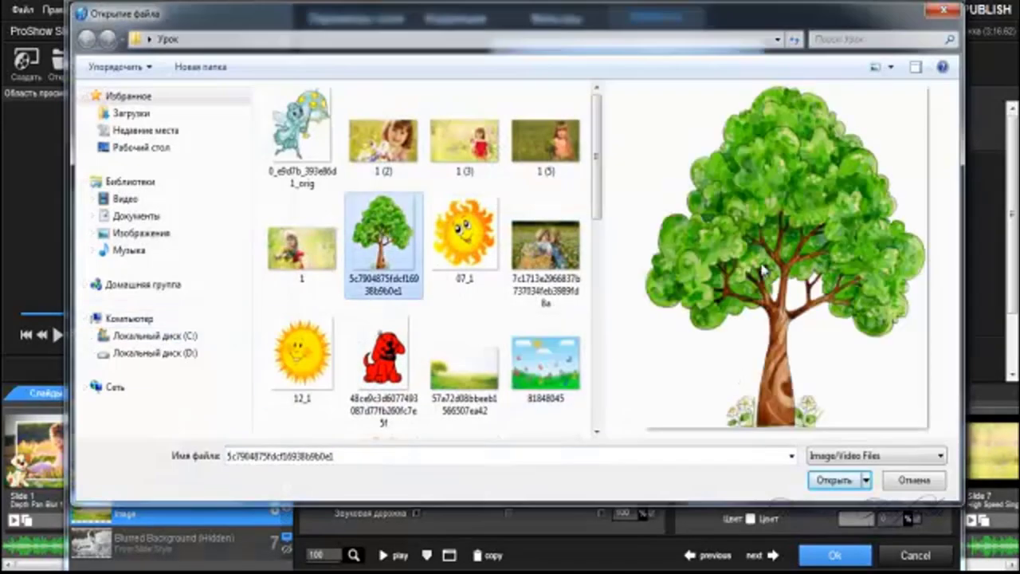
click(834, 481)
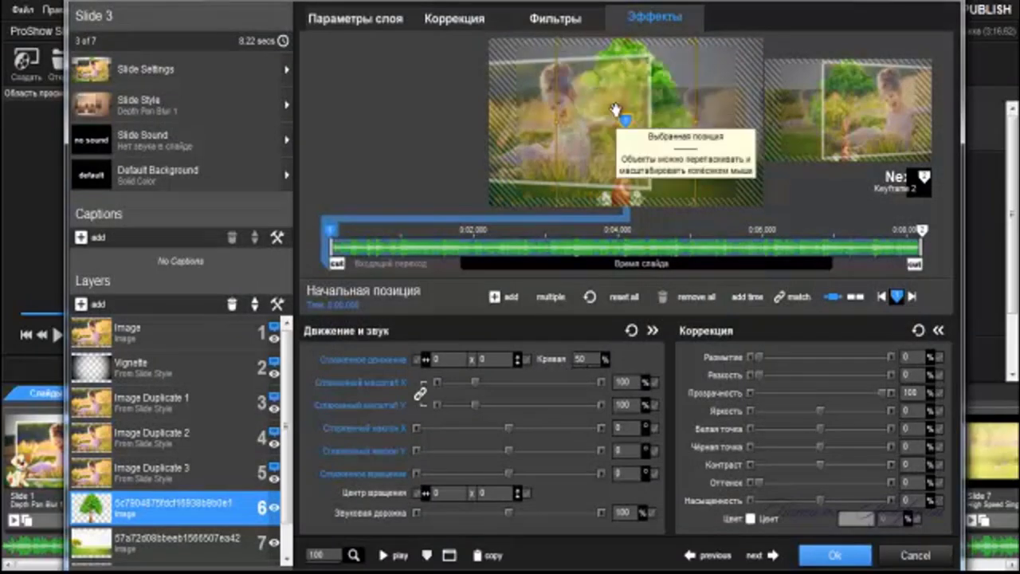
Step: At the start keyframe, scale the tree to 85% and place it at 28.79 x 8.21
mouse_move(626, 112)
mouse_down()
mouse_move(566, 106)
mouse_move(679, 109)
mouse_up()
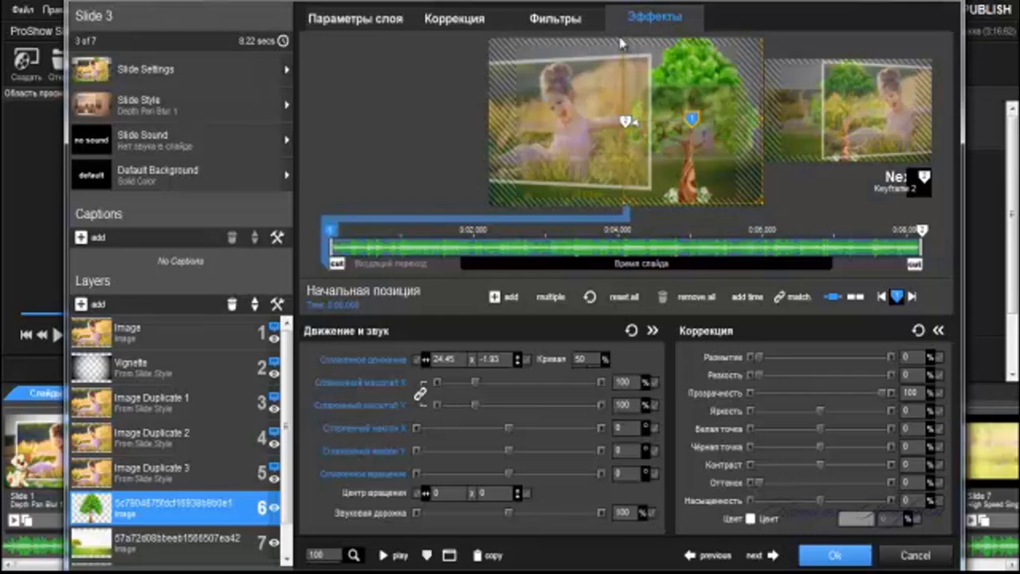
mouse_move(627, 40)
mouse_down()
mouse_move(637, 66)
mouse_move(629, 61)
mouse_up()
drag(697, 114, 709, 126)
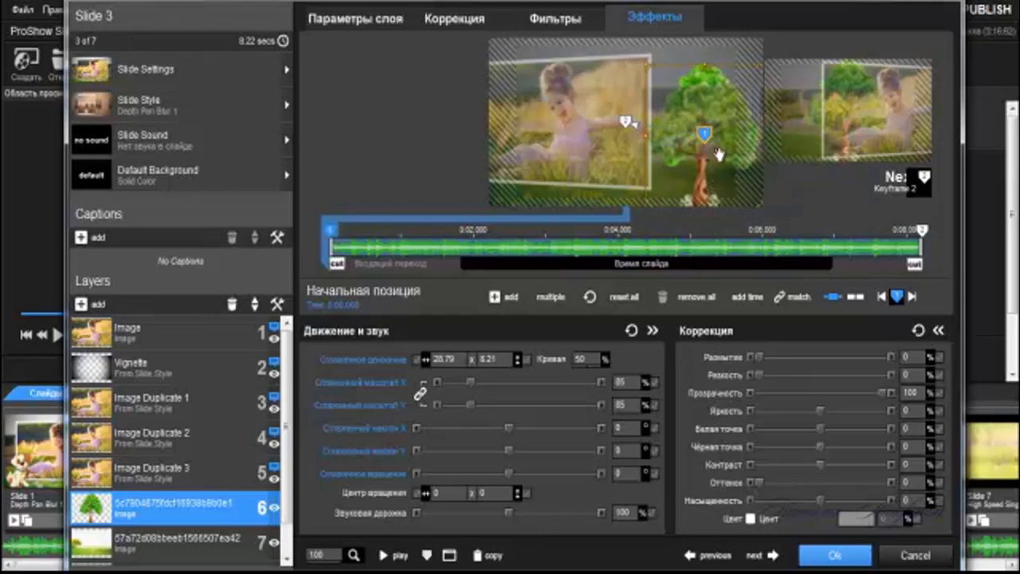
click(924, 232)
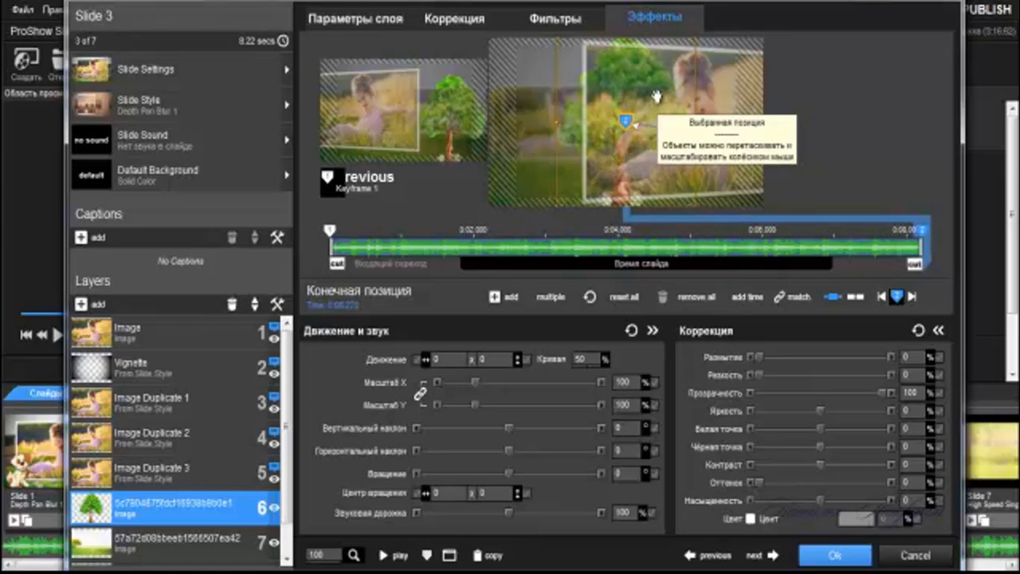
click(332, 233)
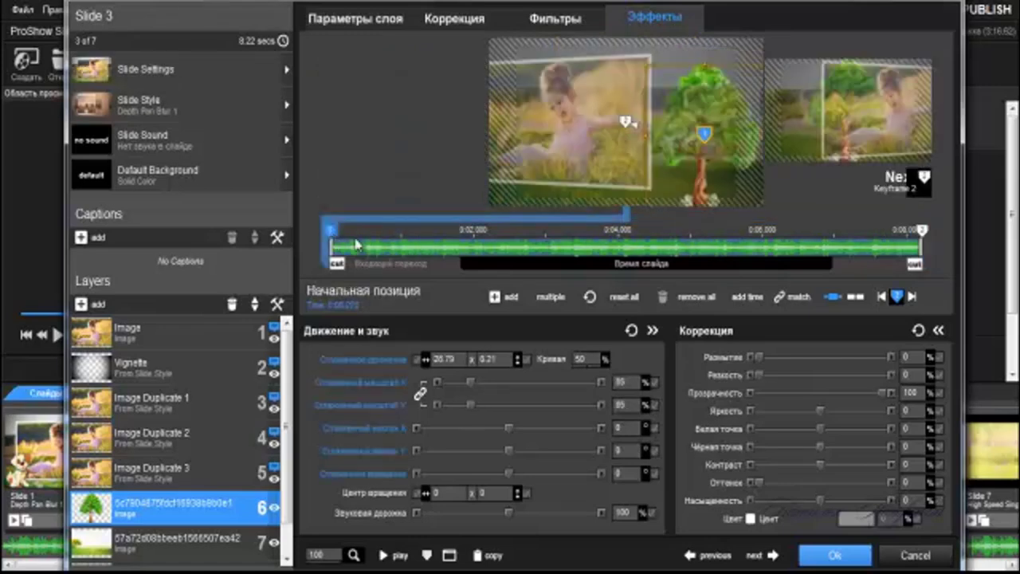
Step: Copy Keyframe 1's tree size and position to the next keyframe
right_click(330, 234)
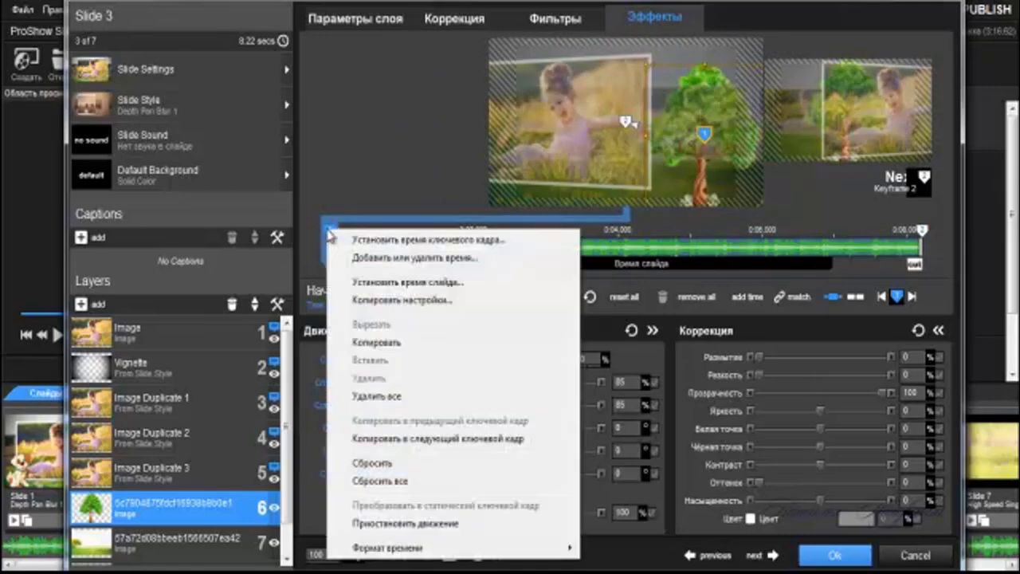
click(450, 440)
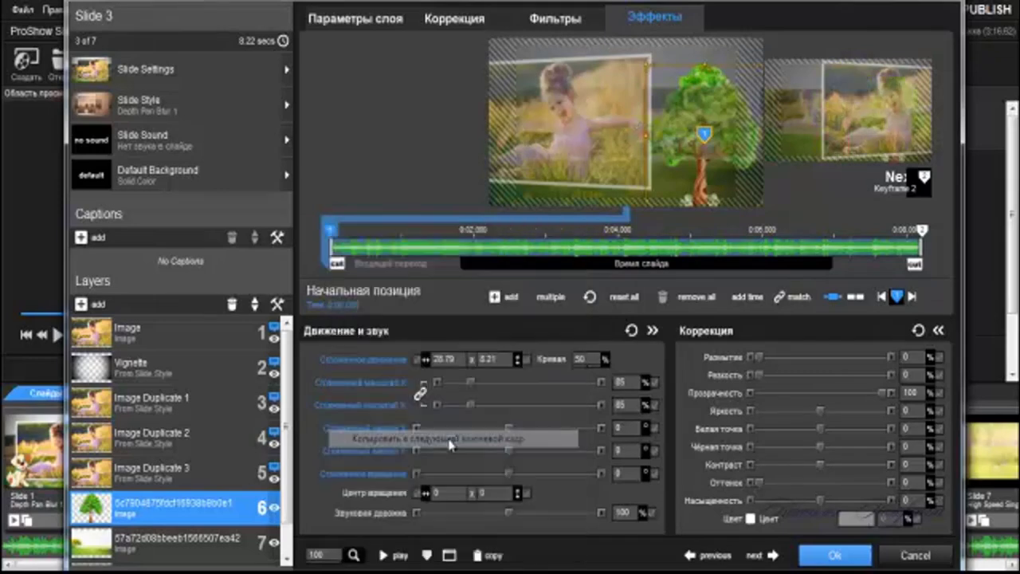
click(922, 236)
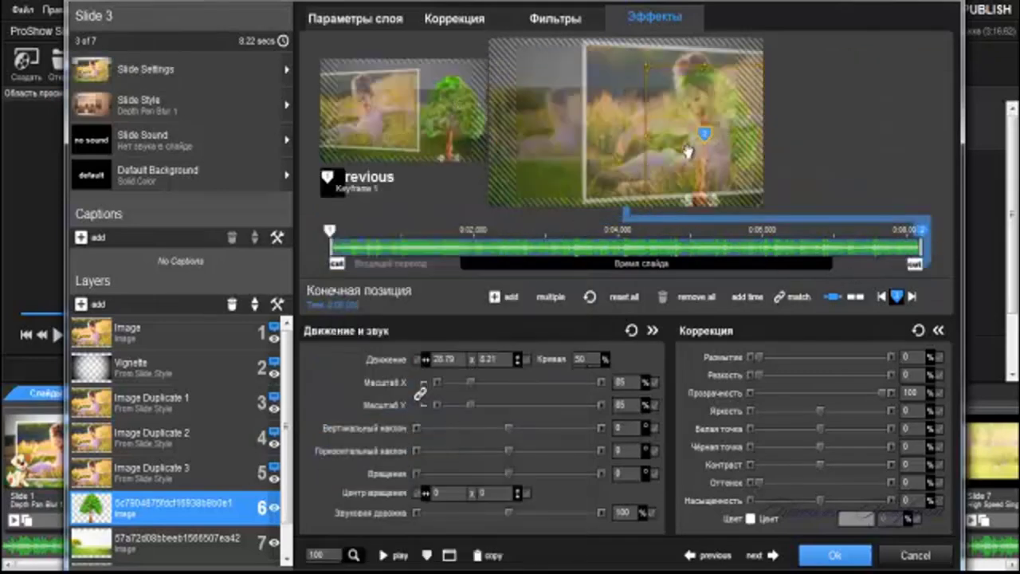
click(330, 230)
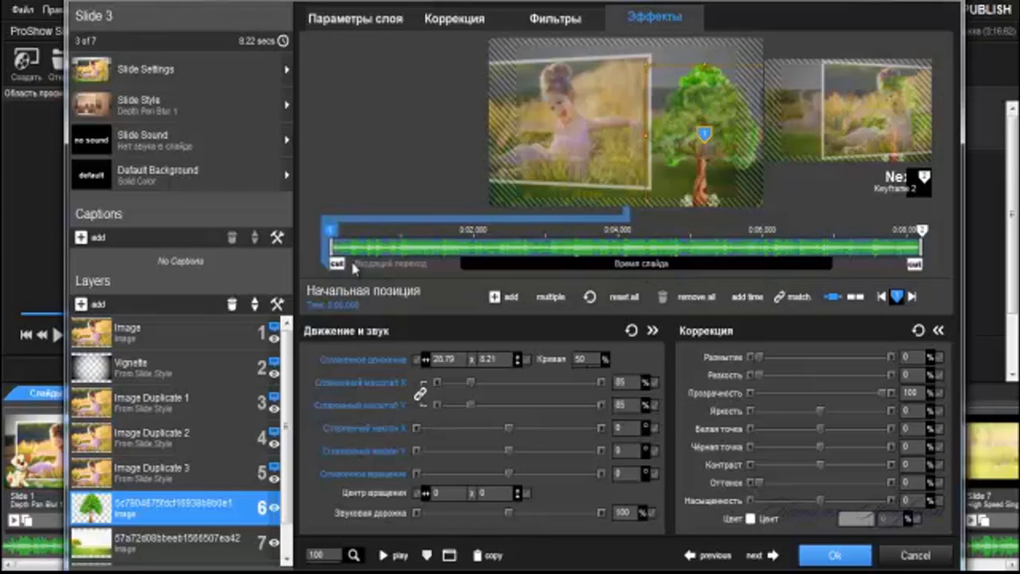
Step: Scrub through the slide's timeline to preview the tree and meadow motion
drag(356, 266, 361, 264)
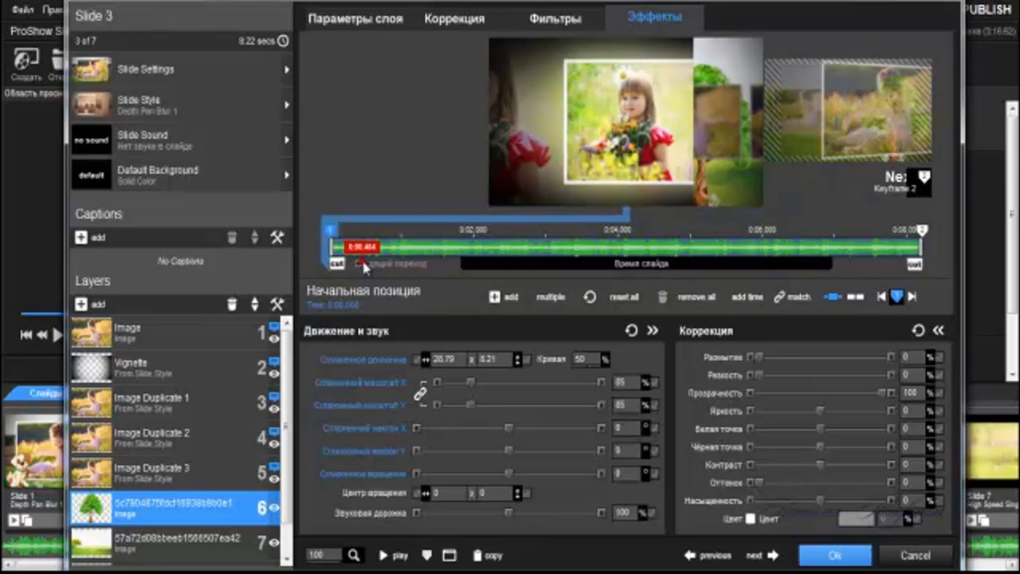
drag(363, 263, 437, 269)
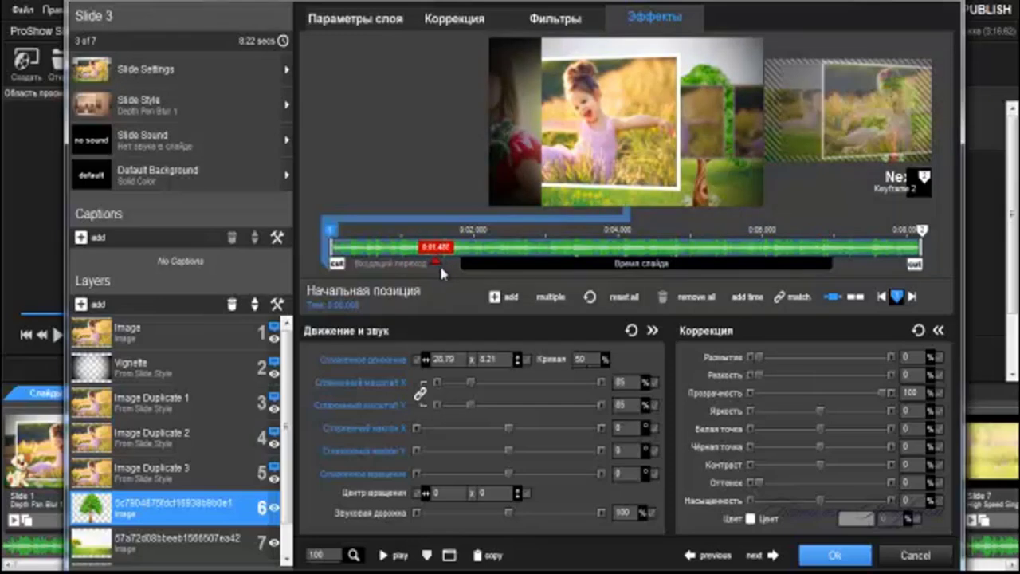
drag(436, 268, 466, 268)
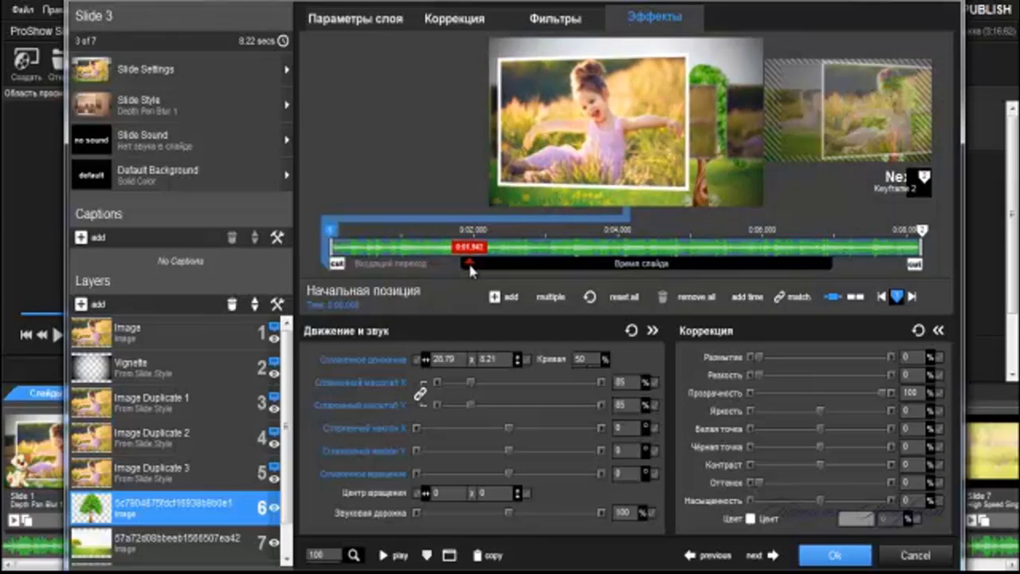
drag(468, 269, 468, 270)
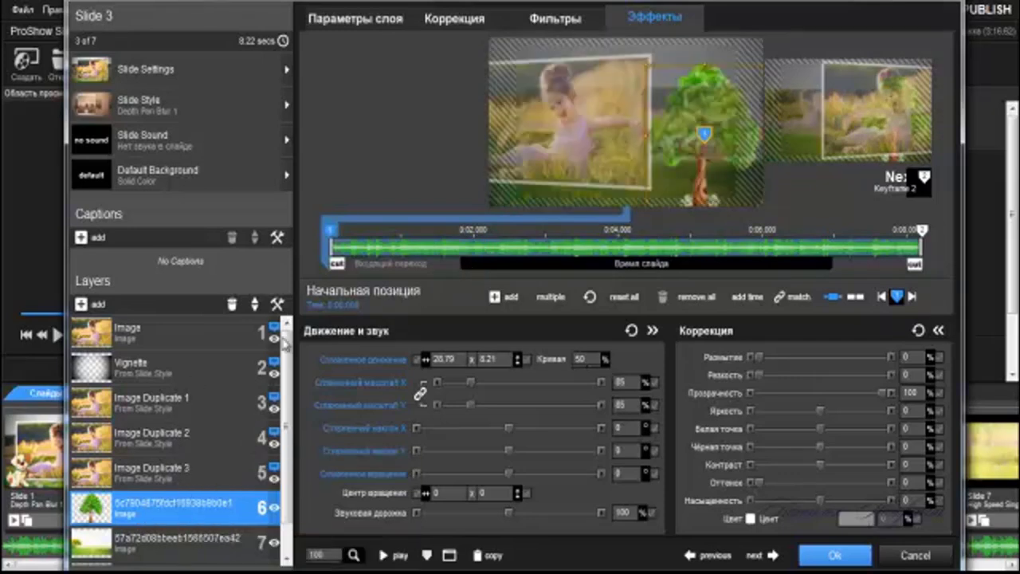
Step: Move the tree to -32.35 x 7.24 at both keyframes, keeping it as layer 6
click(256, 305)
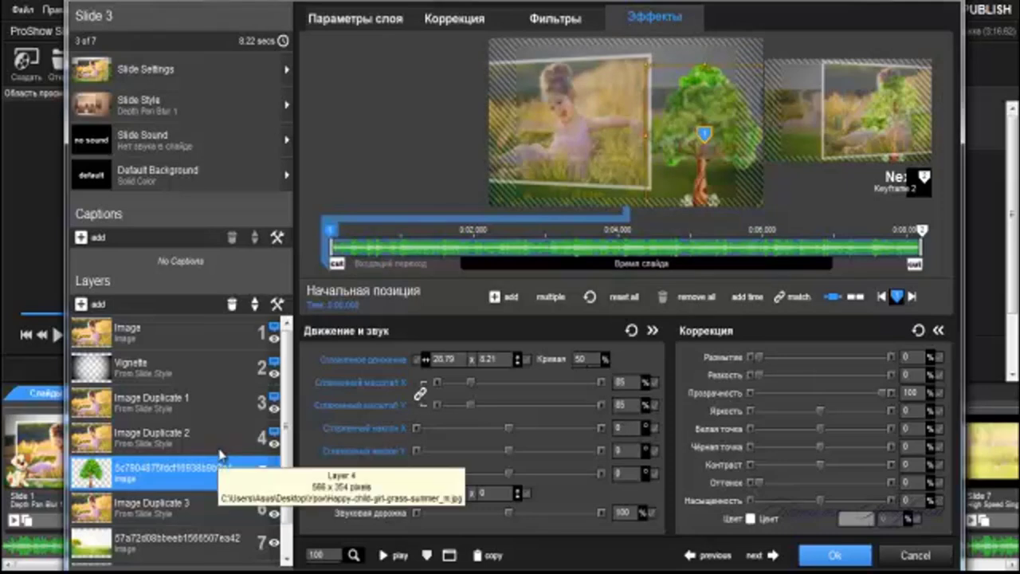
click(256, 304)
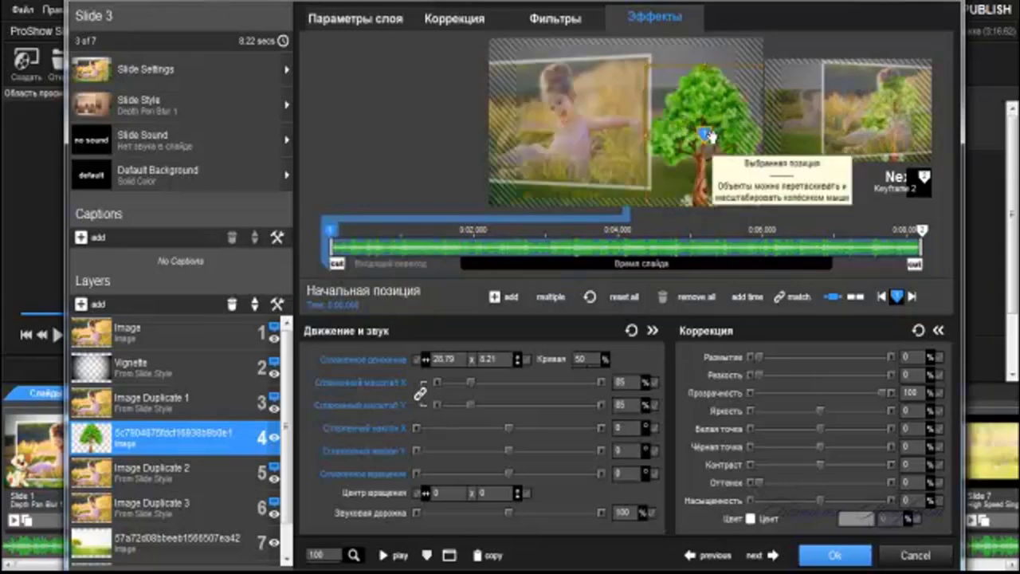
mouse_move(654, 144)
mouse_down()
mouse_move(529, 138)
mouse_move(545, 137)
mouse_up()
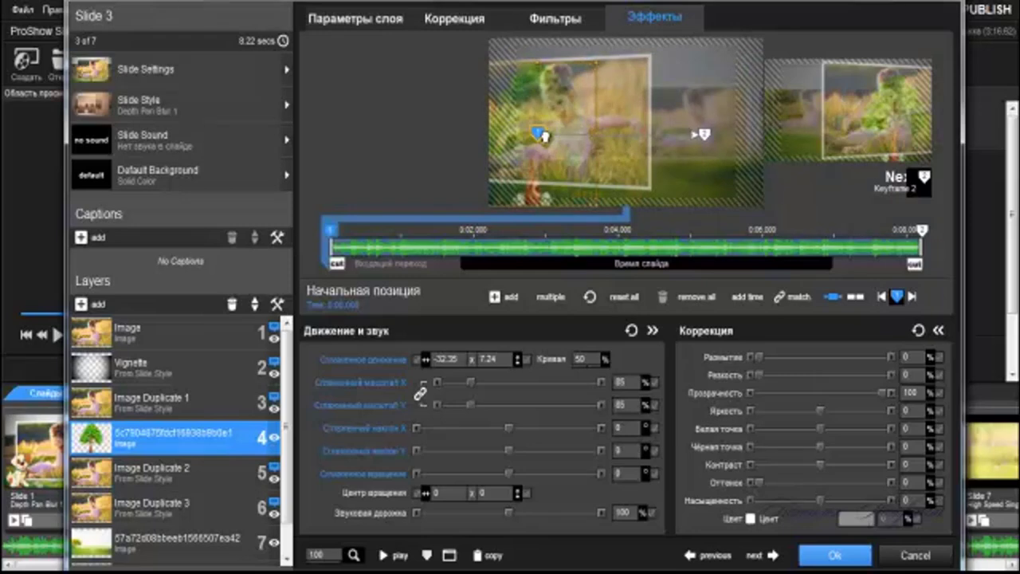
right_click(332, 231)
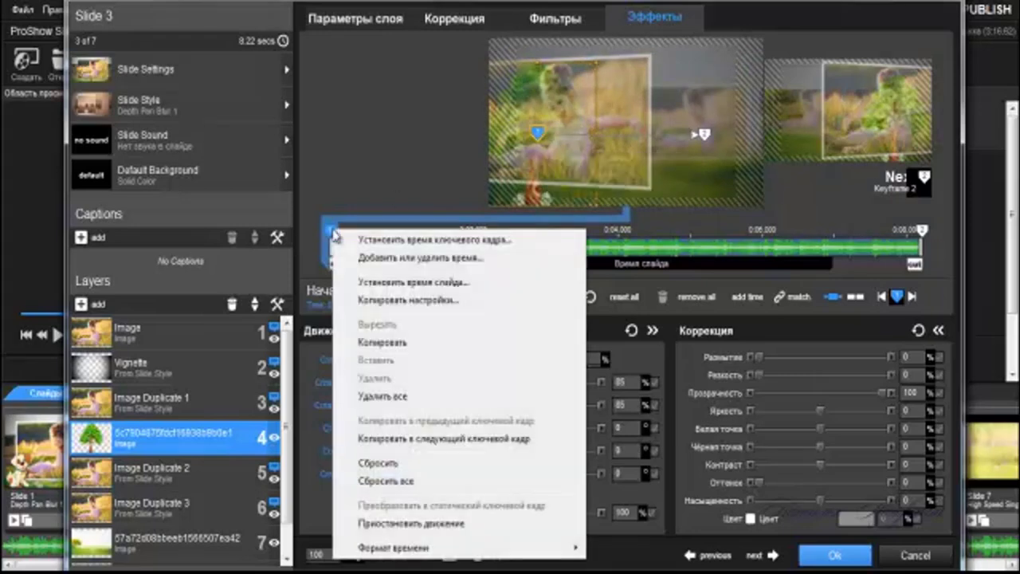
click(480, 439)
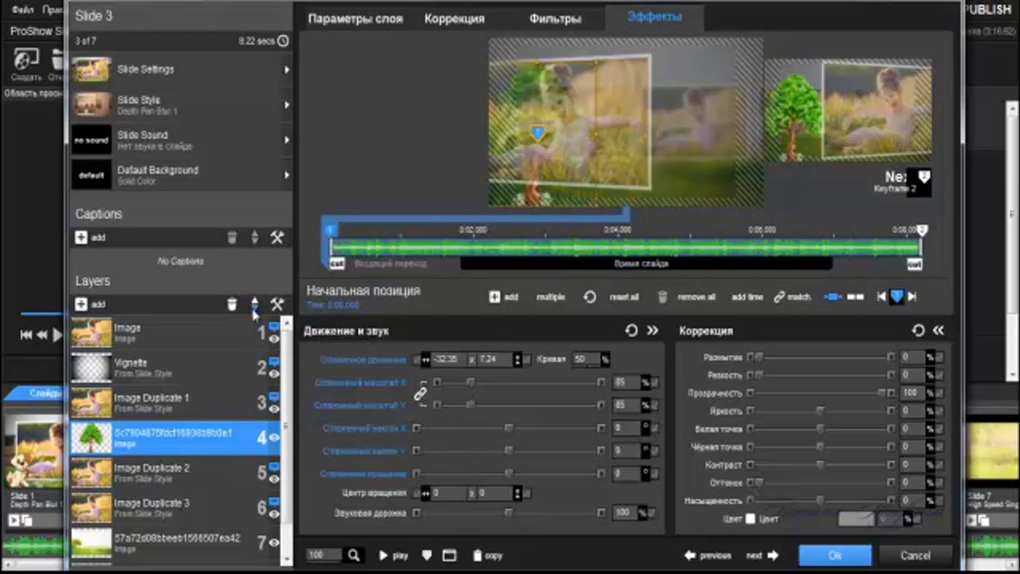
click(255, 308)
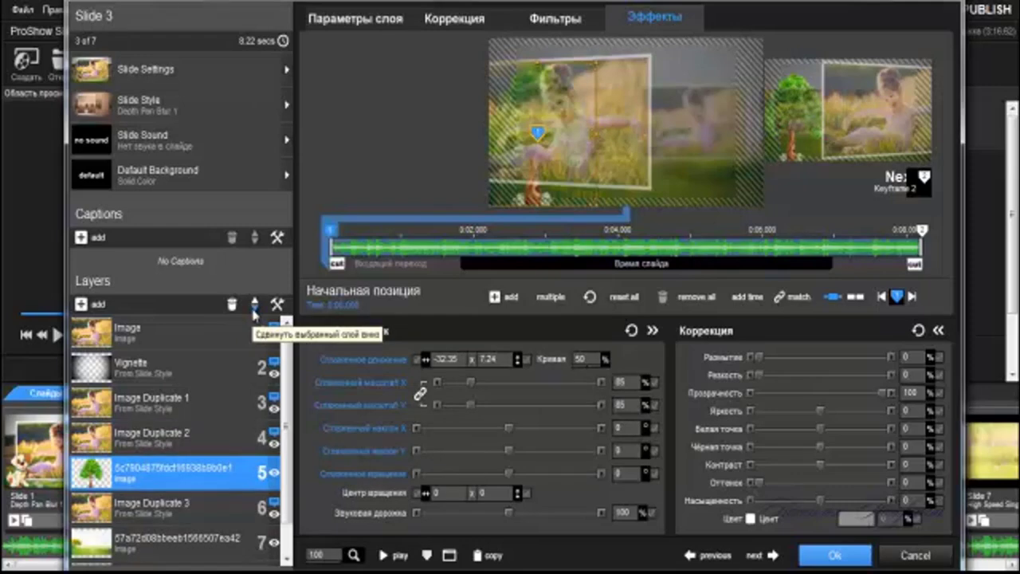
click(254, 309)
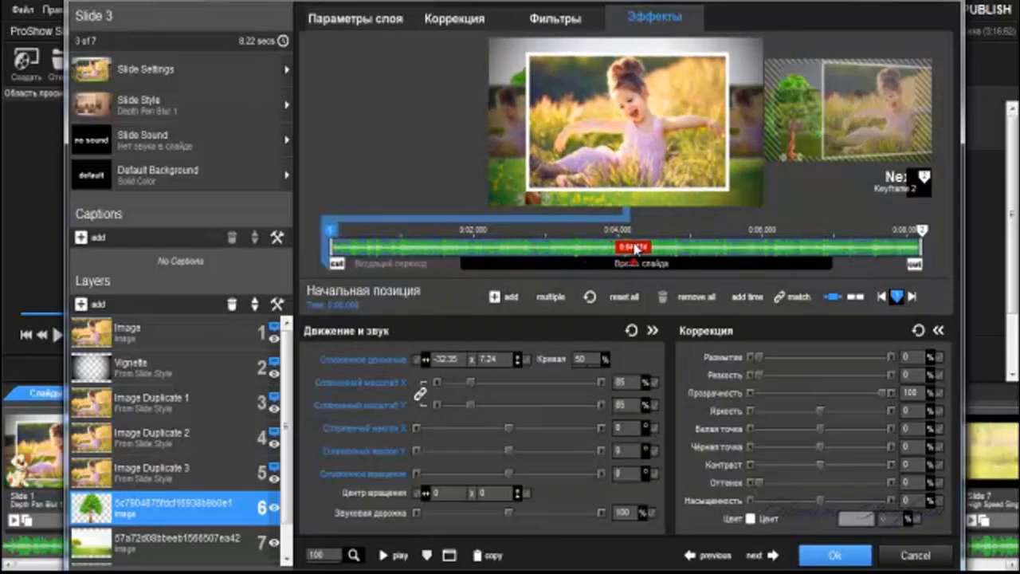
Step: Stop playback, raise the tree layer three levels to third place, and scrub the preview
key(space)
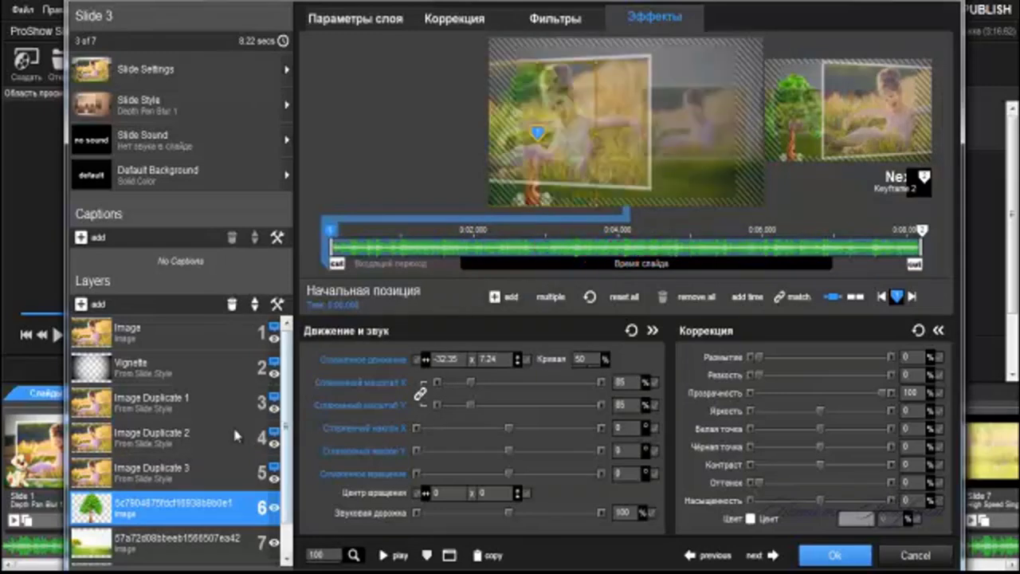
click(254, 305)
click(254, 304)
click(253, 305)
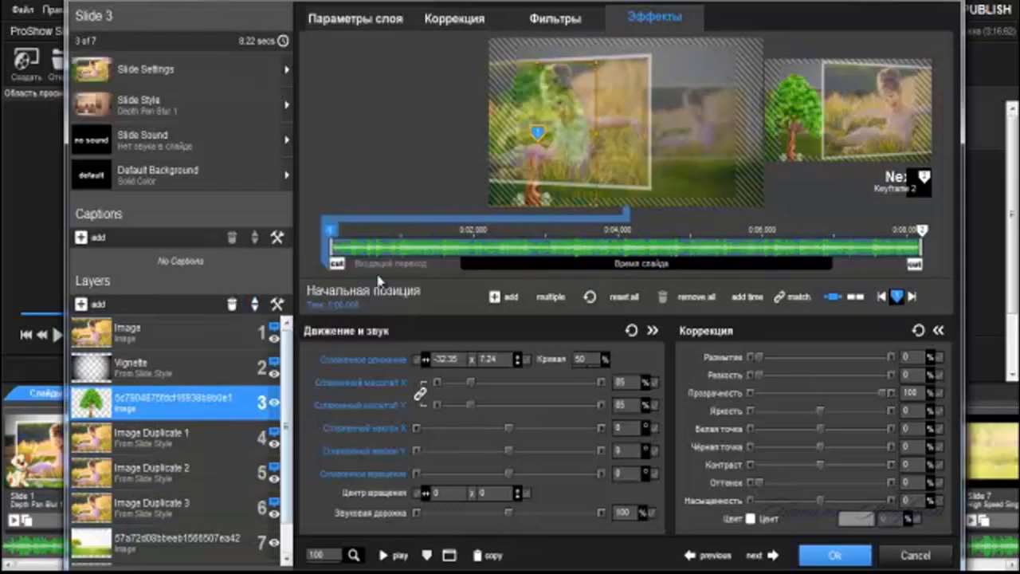
mouse_move(365, 271)
mouse_down()
mouse_move(527, 261)
mouse_move(643, 236)
mouse_up()
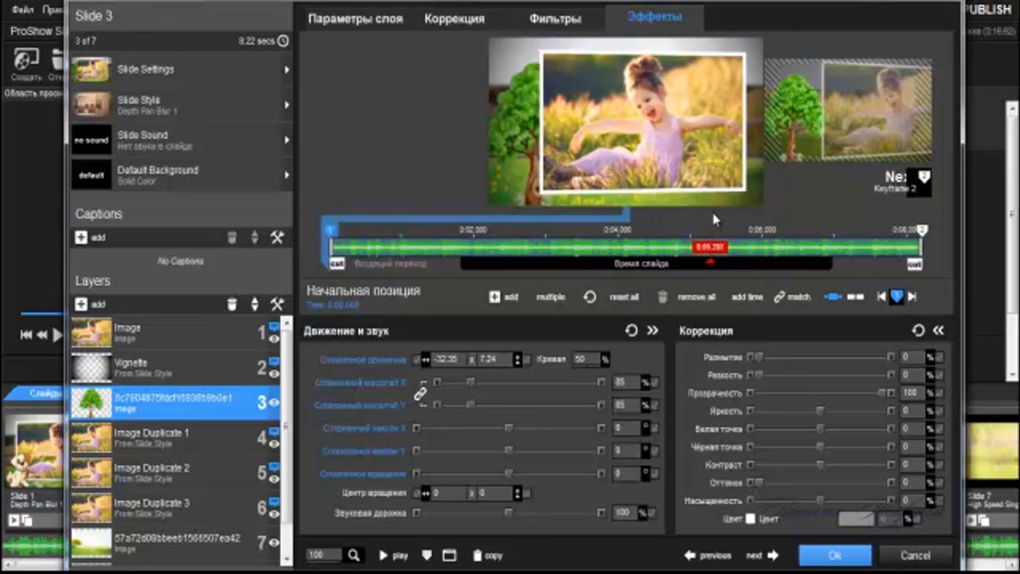
mouse_move(643, 236)
mouse_down()
mouse_move(771, 225)
mouse_move(803, 209)
mouse_up()
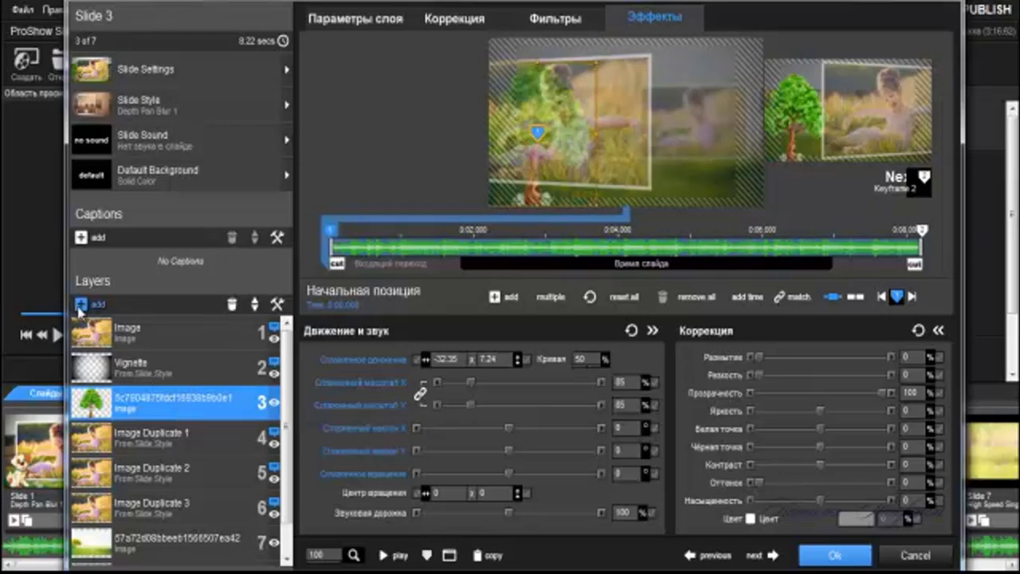
Step: Add the puppy picture to Slide 3 as a new image layer
click(83, 306)
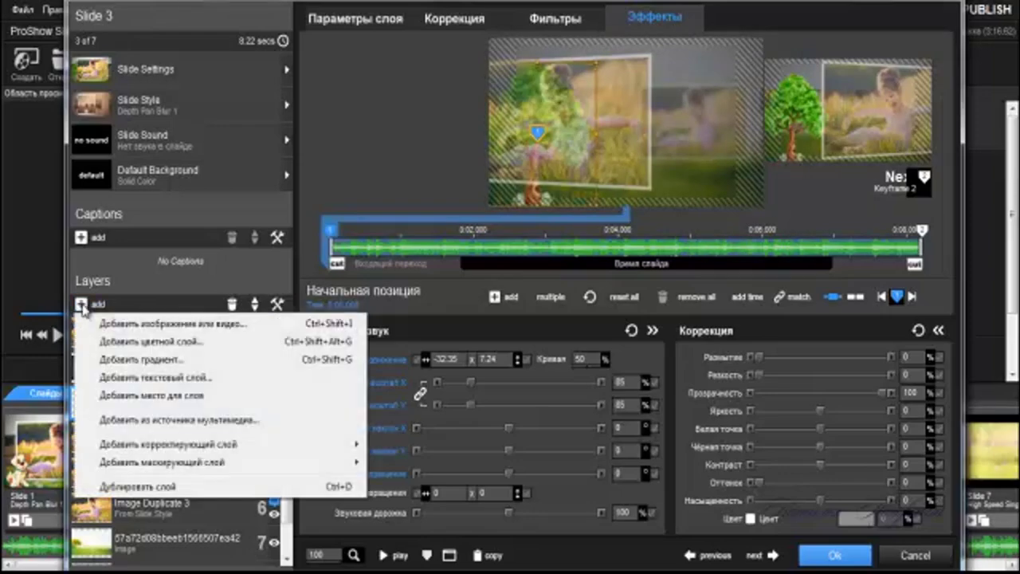
click(157, 325)
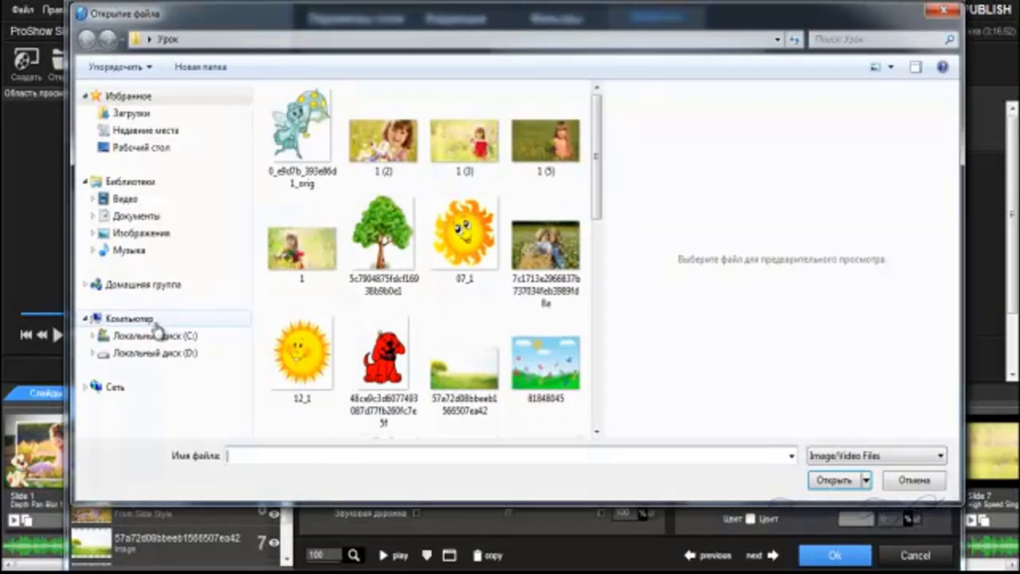
drag(600, 154, 622, 273)
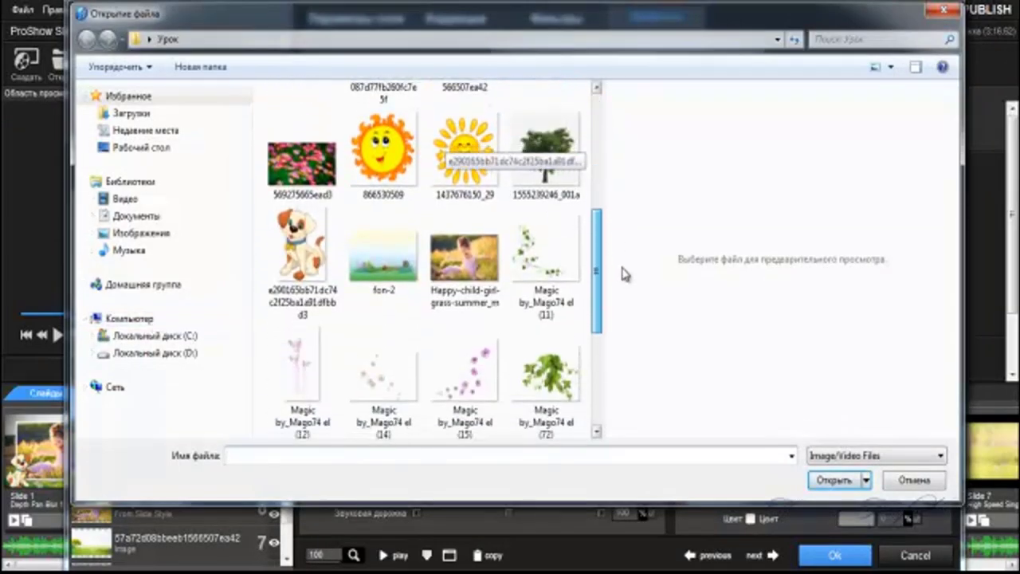
click(313, 271)
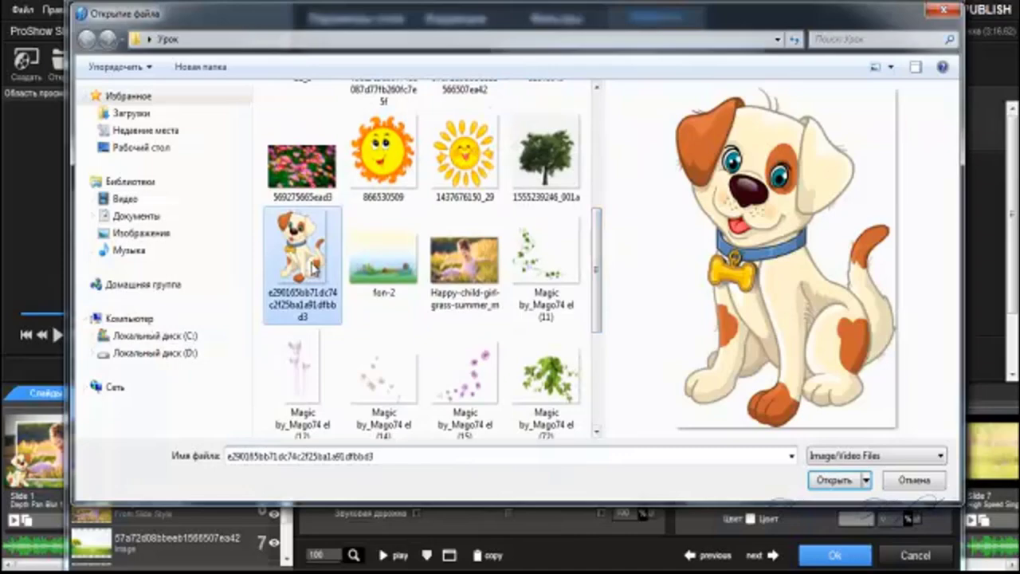
click(833, 479)
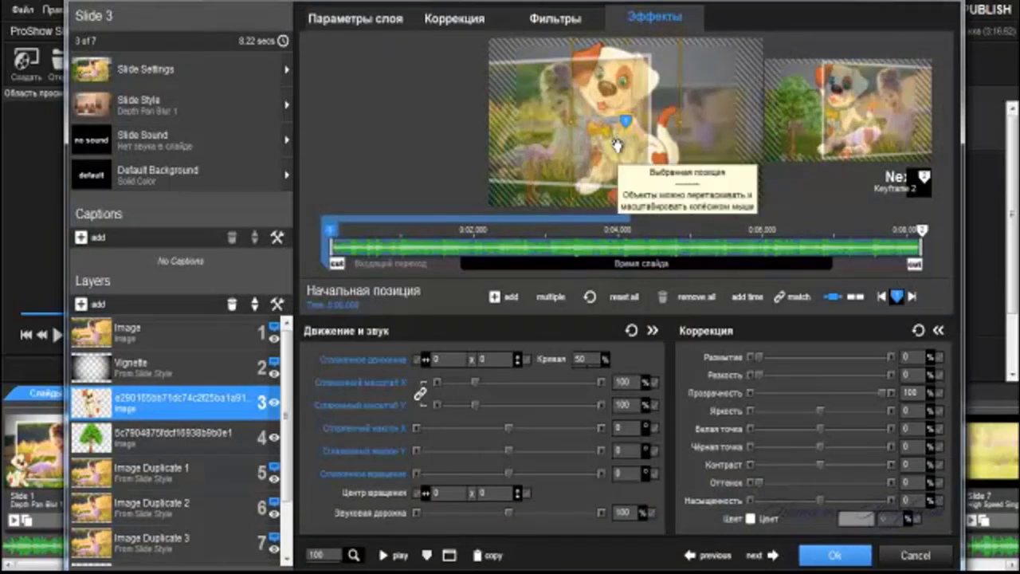
Step: Scale the puppy to 85% and shift it left and down in the frame
scroll(616, 145, down, 1)
scroll(617, 144, down, 1)
scroll(616, 145, down, 1)
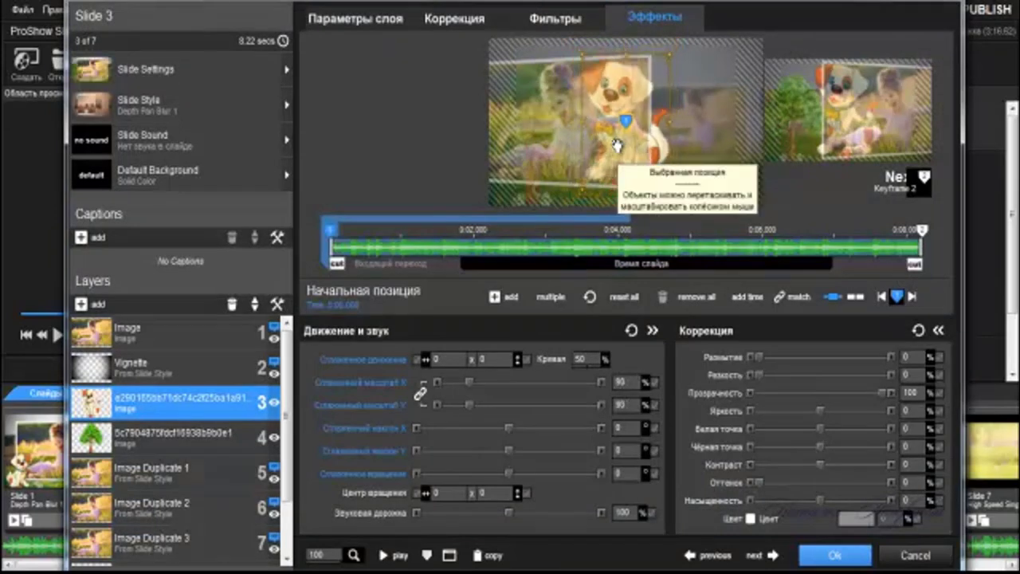
drag(617, 123, 539, 147)
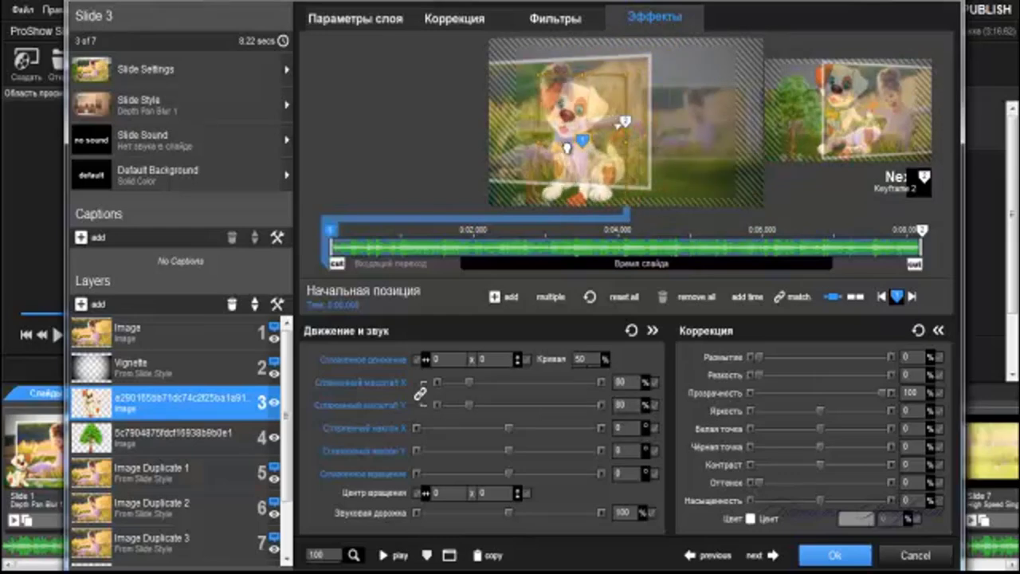
scroll(540, 147, up, 1)
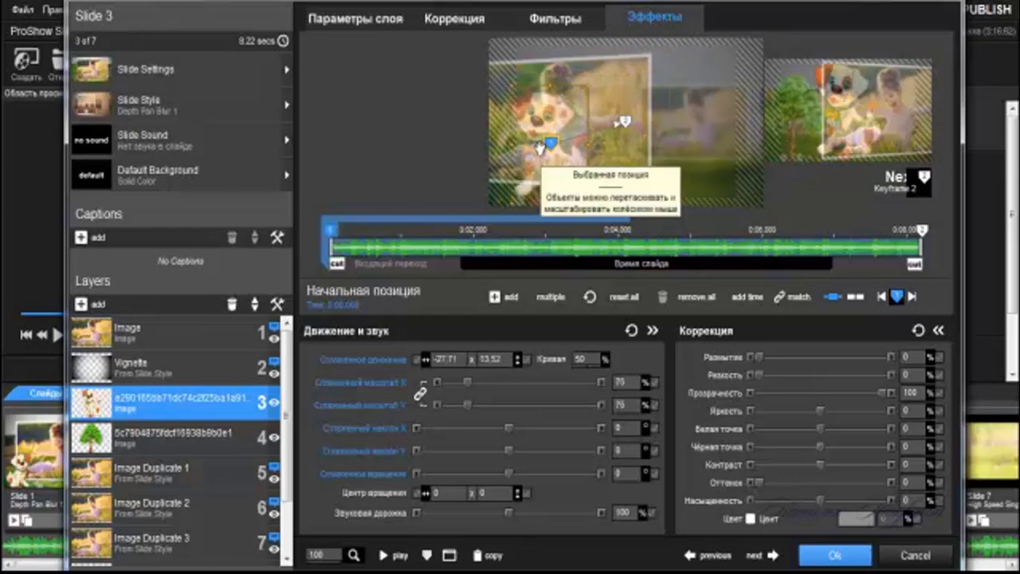
scroll(538, 150, up, 1)
drag(536, 153, 522, 157)
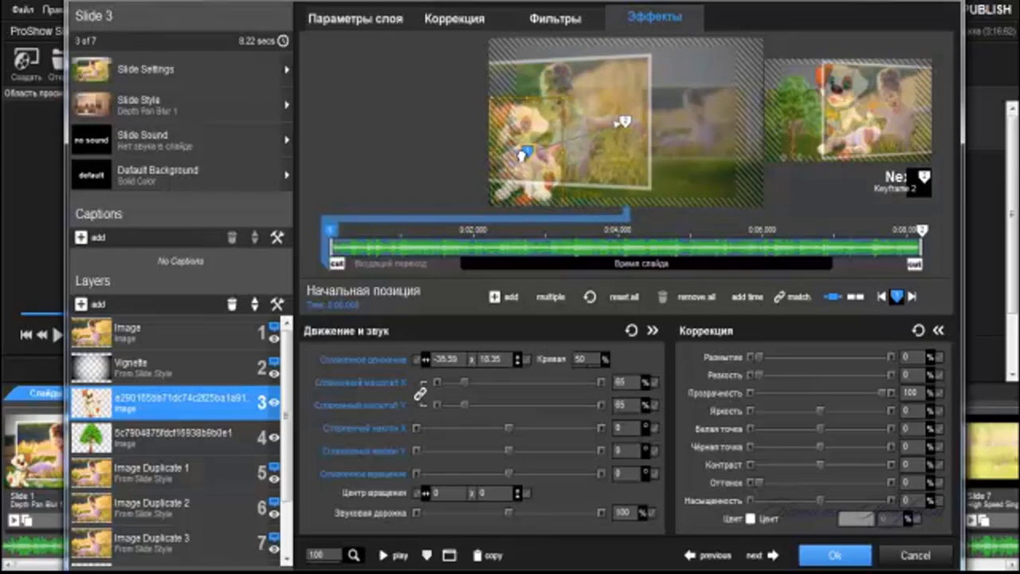
Step: Flip the puppy horizontally, shrink it to 49%, and move it to -39.41 x 26.01
click(463, 24)
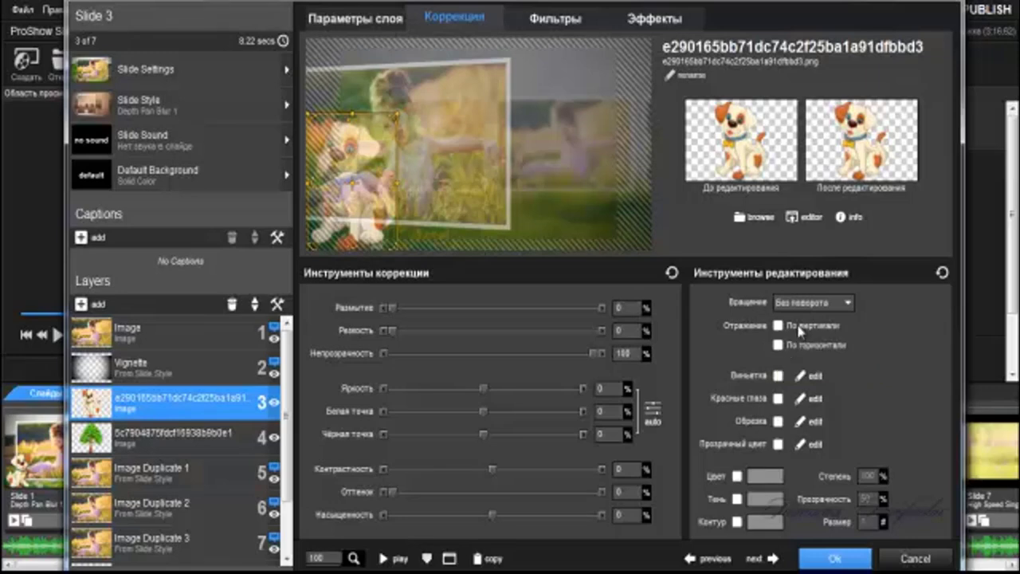
click(779, 346)
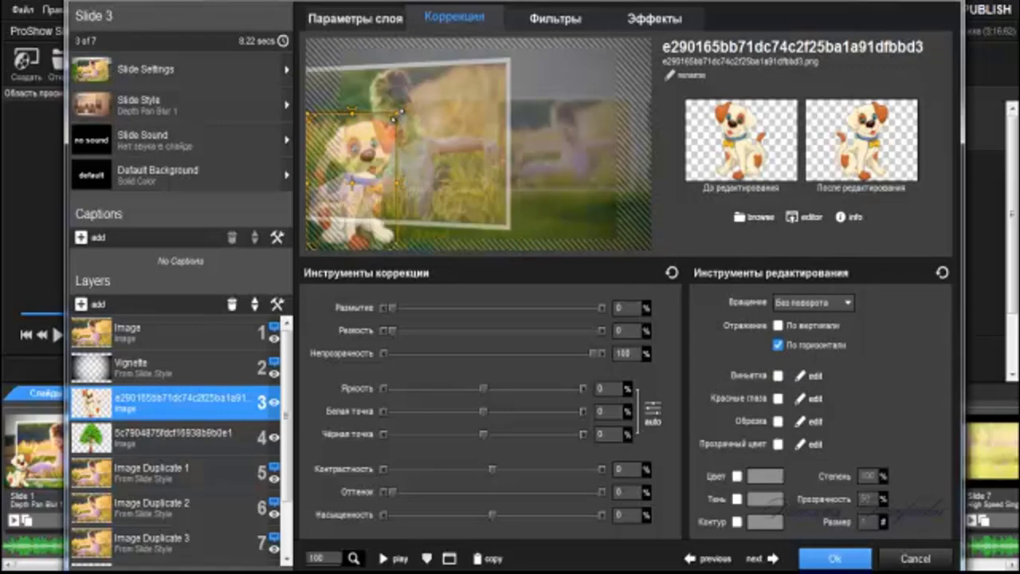
drag(395, 118, 389, 130)
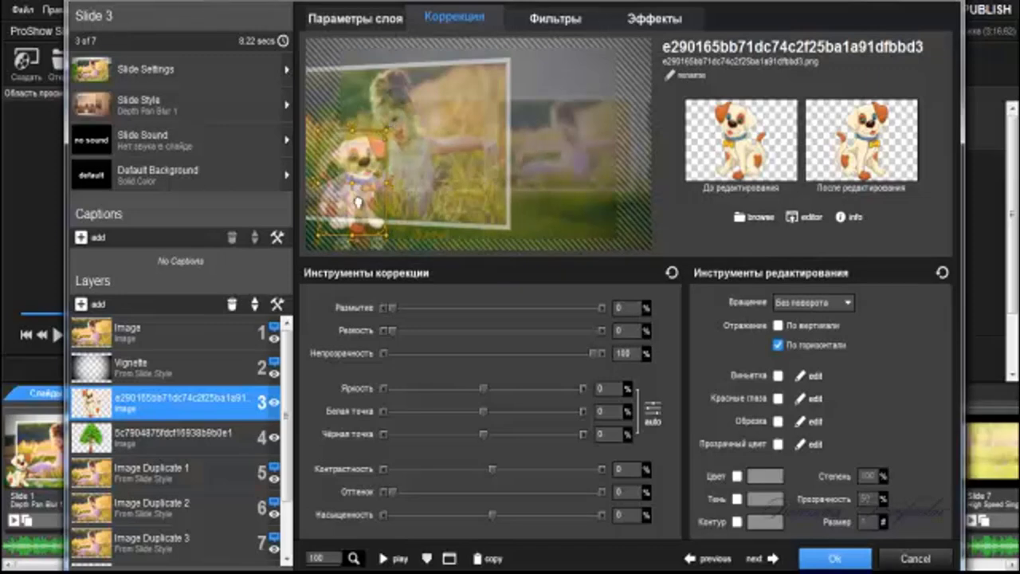
drag(358, 203, 351, 216)
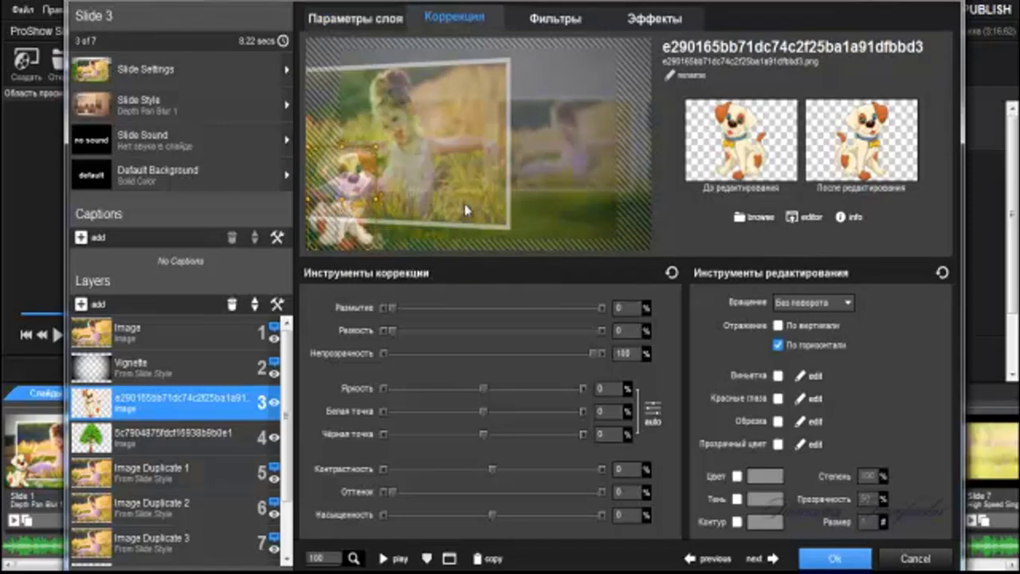
click(640, 23)
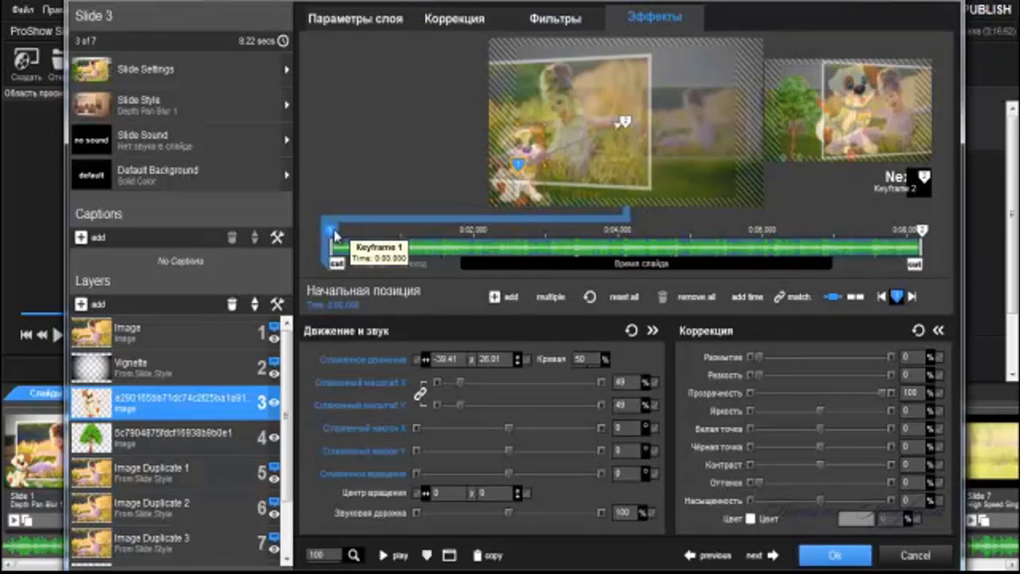
Step: Copy the puppy's keyframe 1 to the next keyframe, then scrub the timeline to confirm it stays put
click(921, 231)
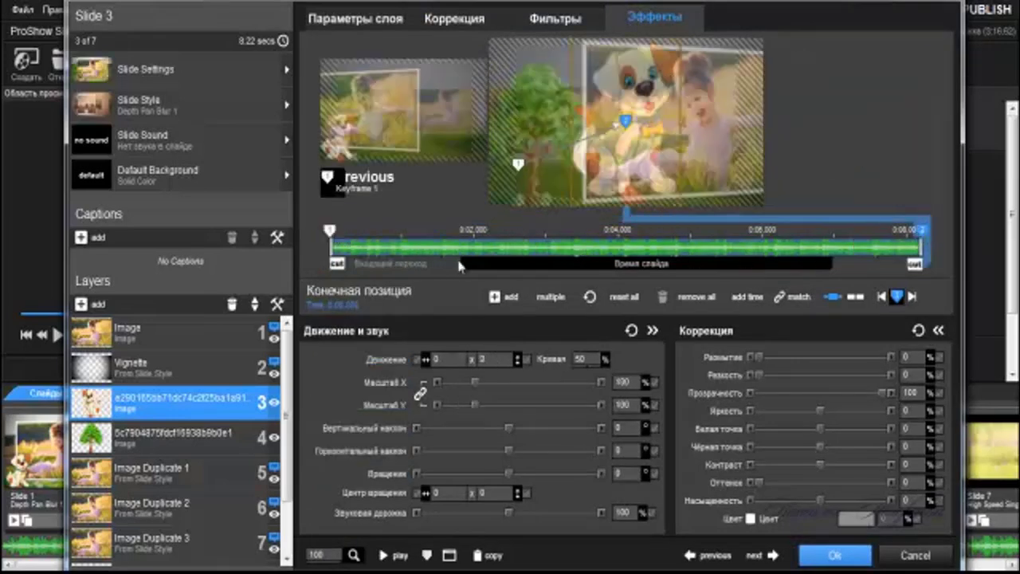
click(329, 232)
right_click(330, 236)
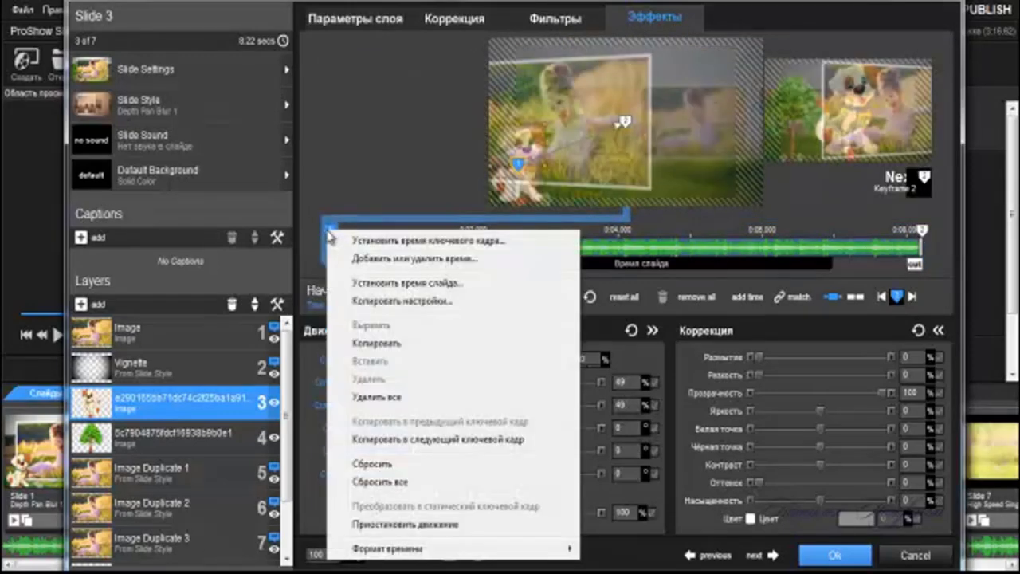
click(430, 443)
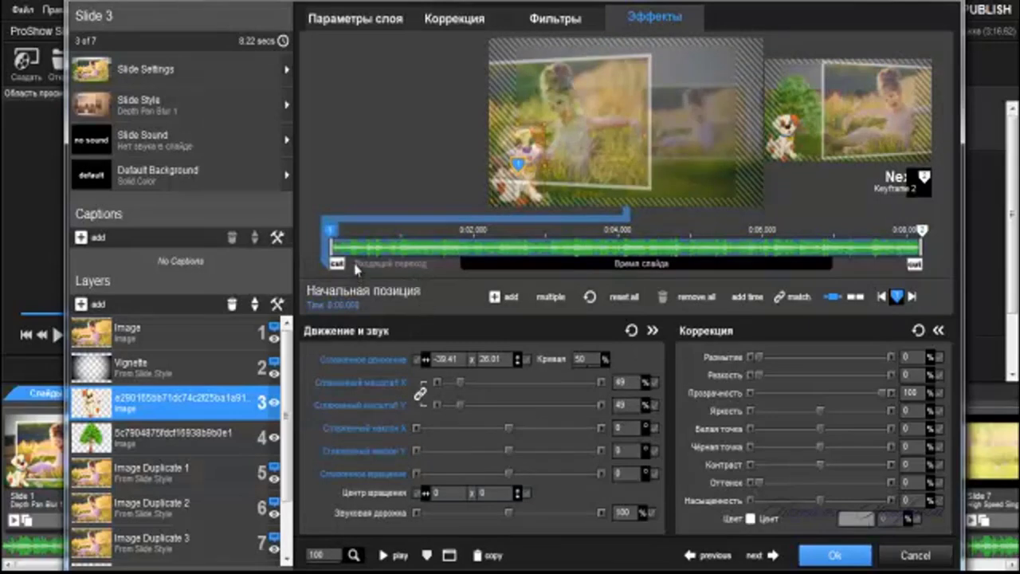
drag(384, 275, 710, 258)
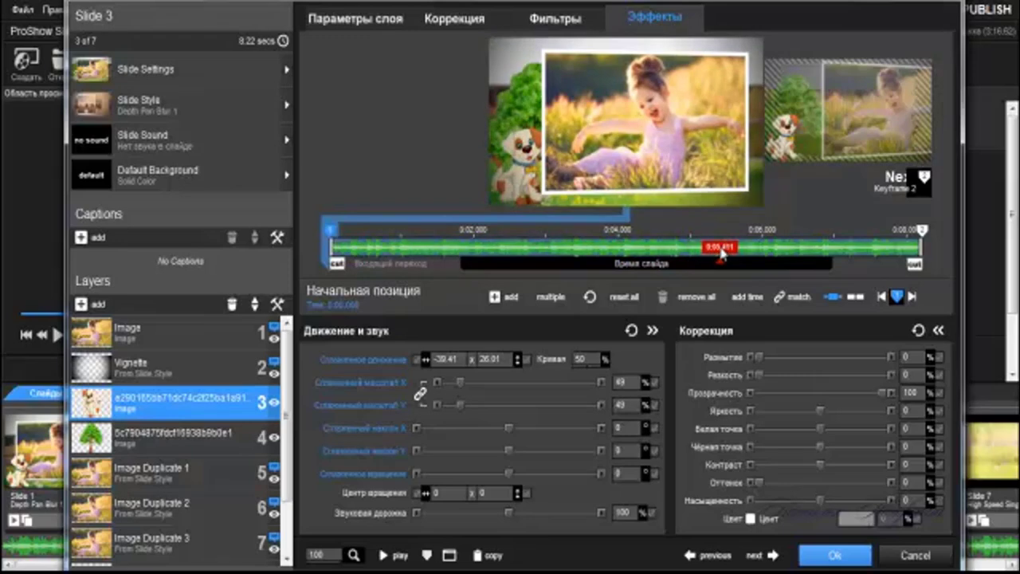
drag(709, 258, 726, 252)
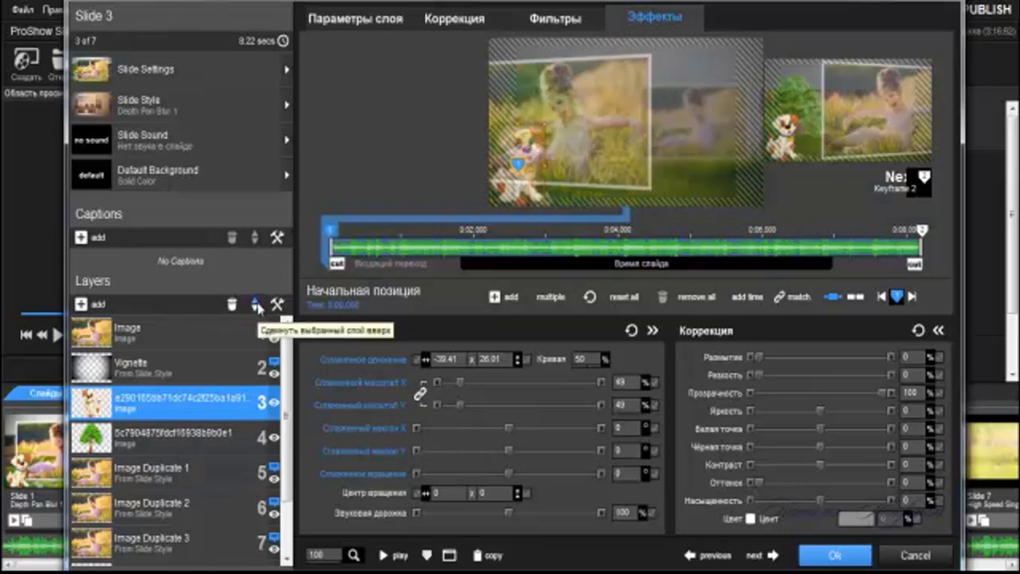
Step: Raise the puppy to the top layer, nudge it lower, and copy keyframe 1 to the end
click(257, 308)
click(257, 307)
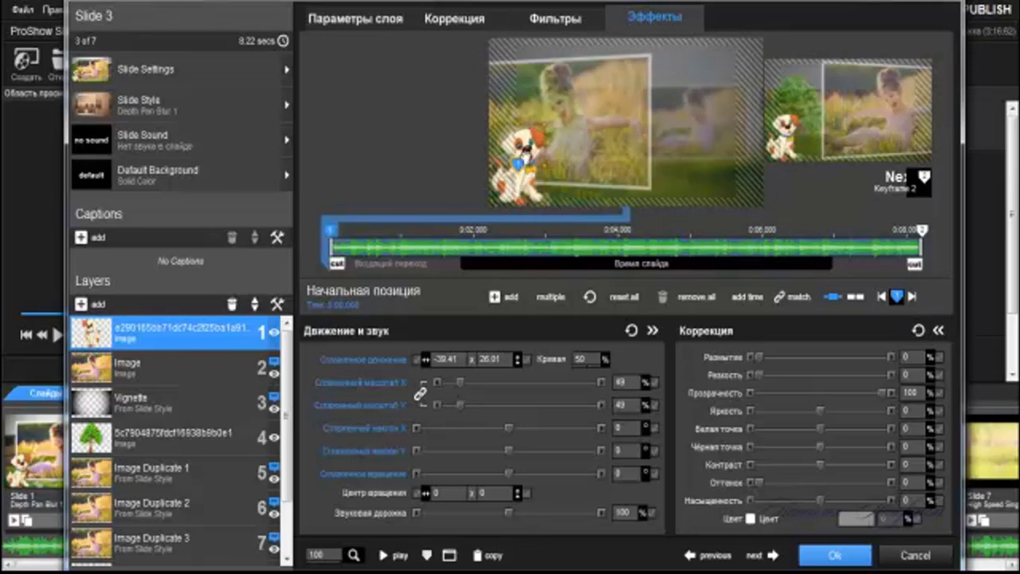
drag(519, 159, 518, 164)
right_click(334, 245)
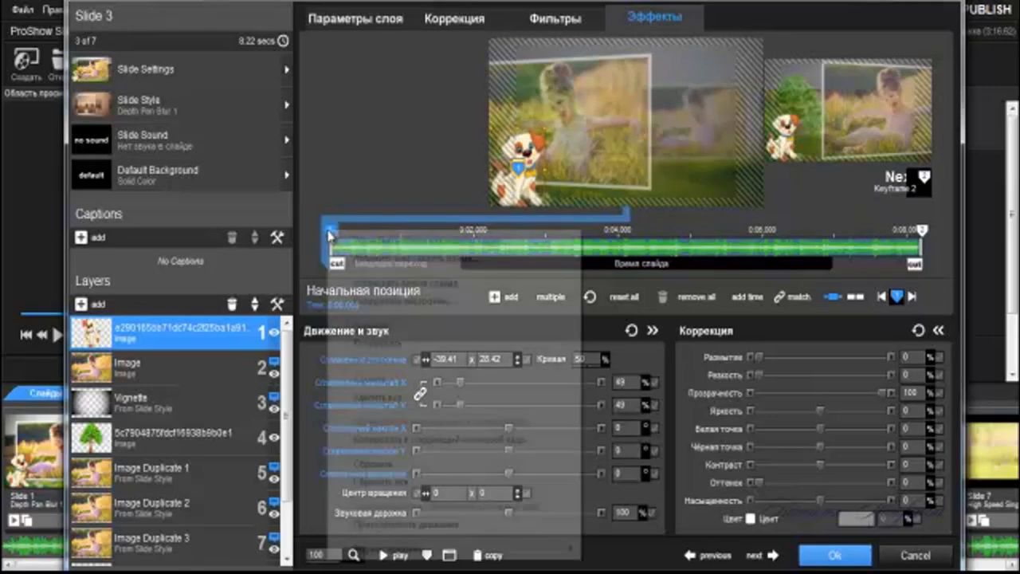
click(447, 441)
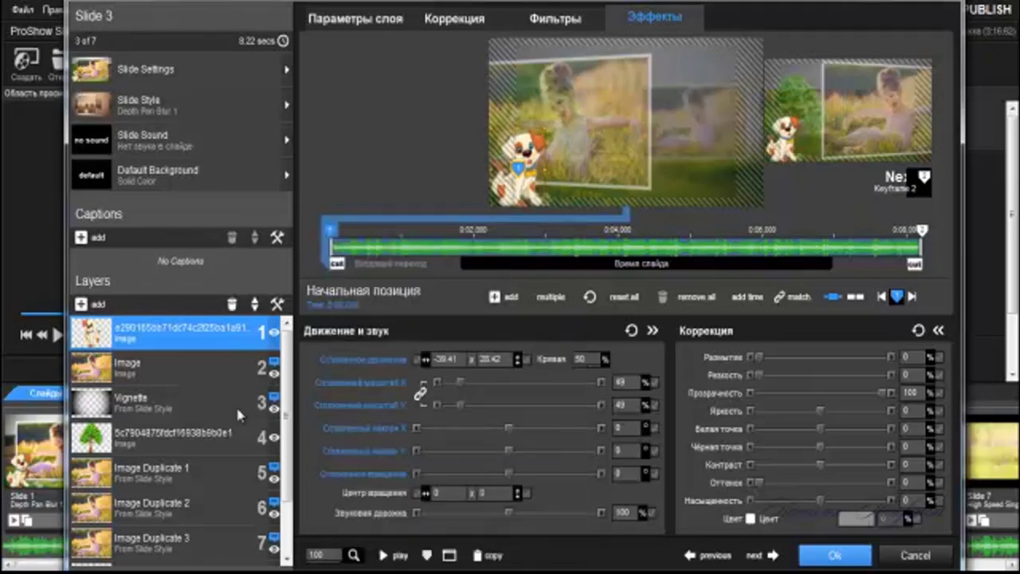
click(228, 448)
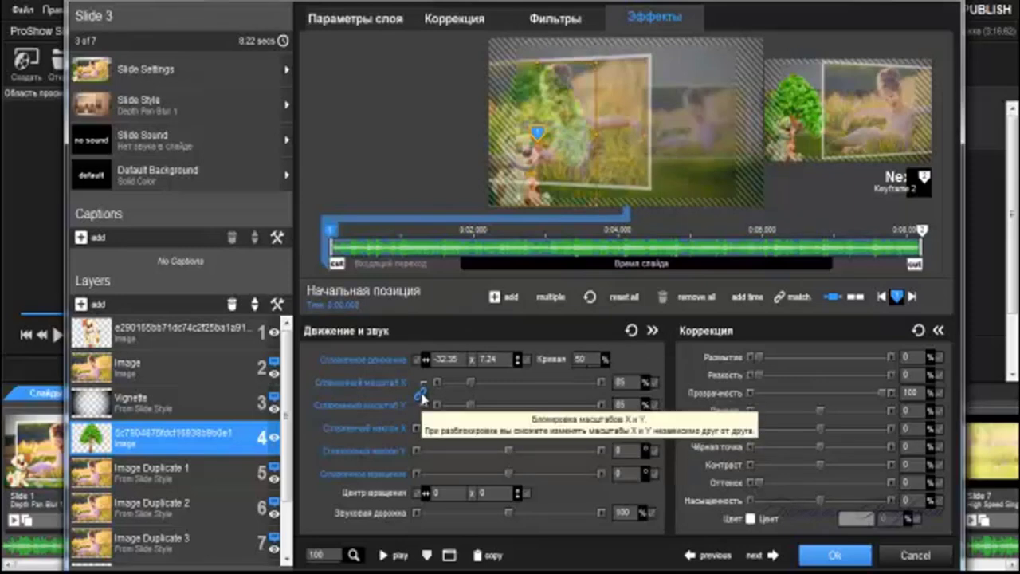
Step: Scale the tree to 67% wide by 85% tall at -32.89 x 9.17, matching its end keyframe
click(422, 394)
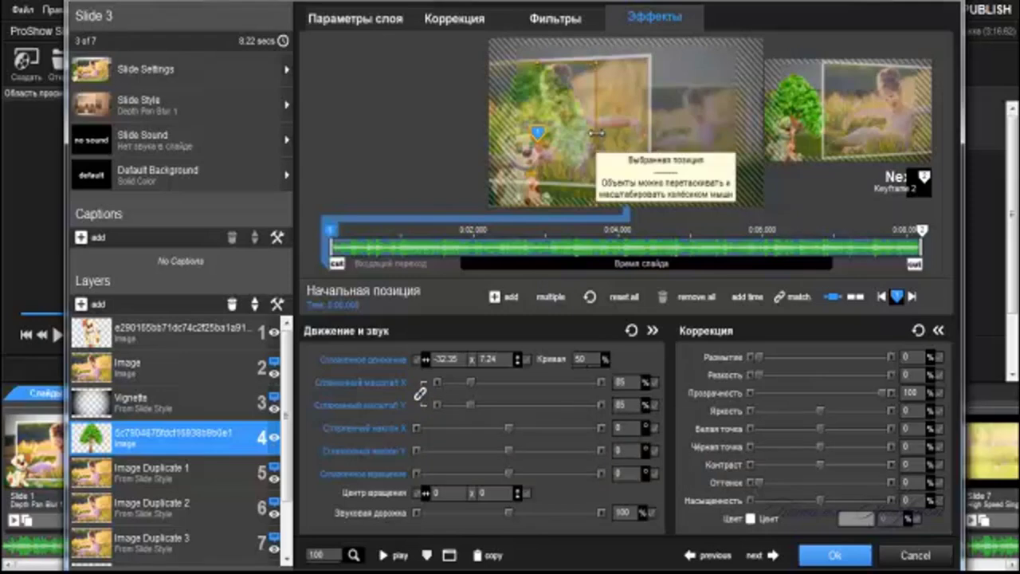
drag(597, 133, 585, 134)
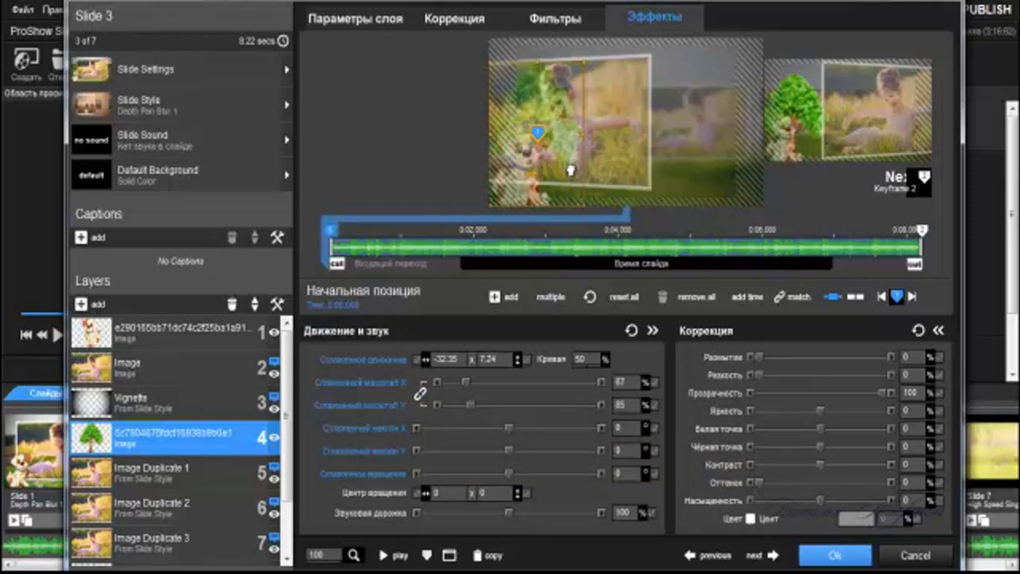
drag(570, 168, 569, 173)
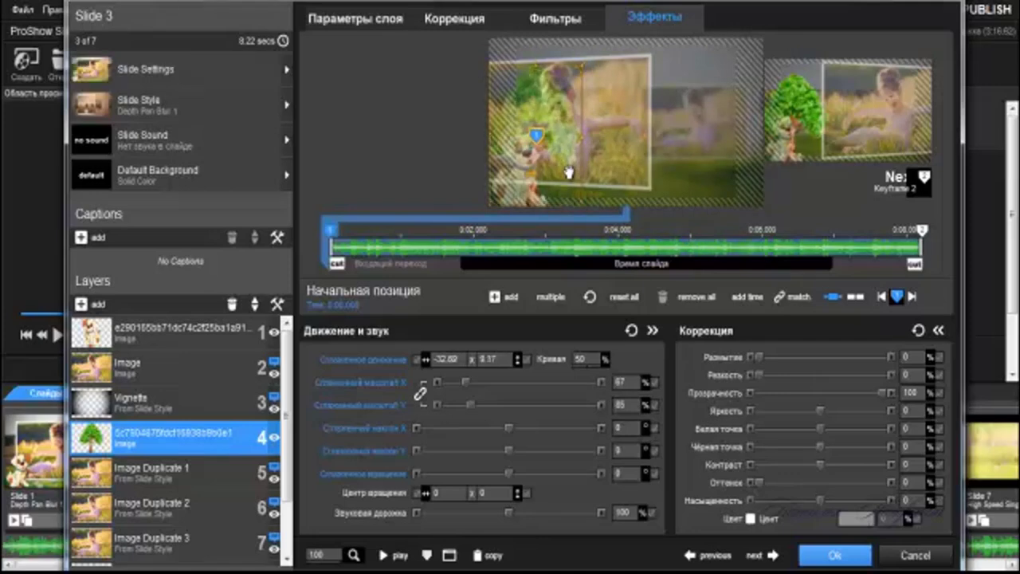
right_click(331, 233)
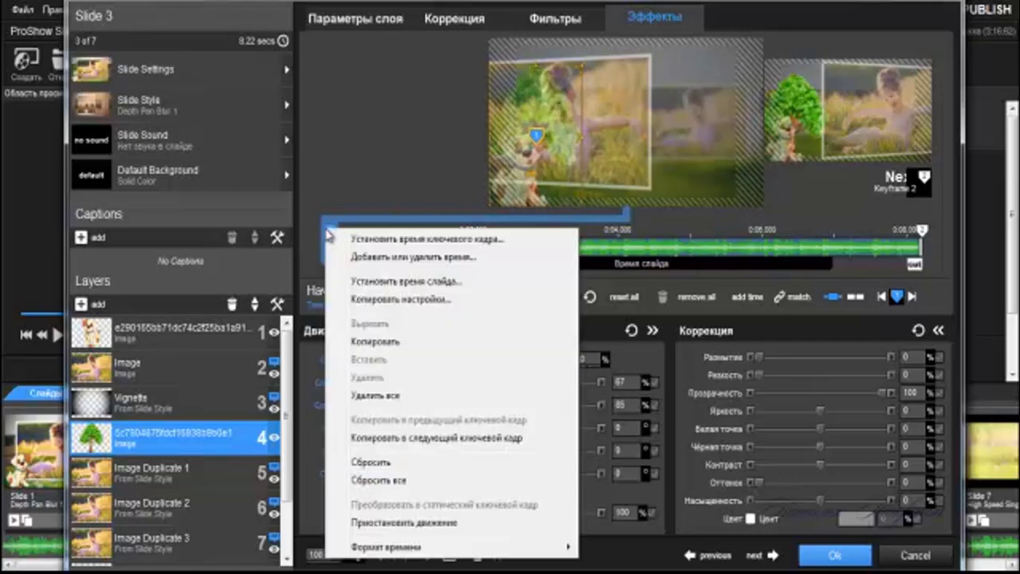
click(479, 443)
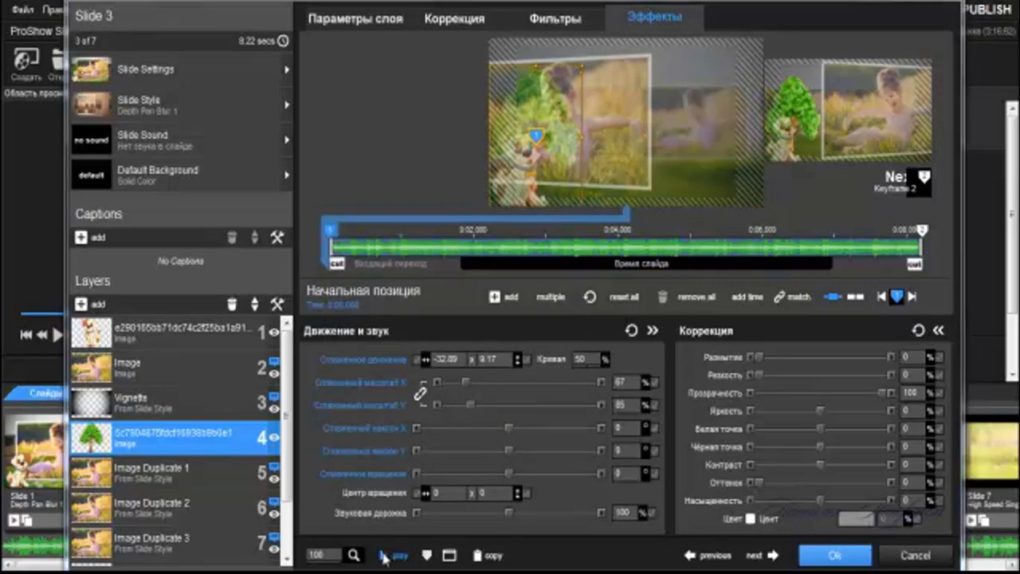
click(383, 556)
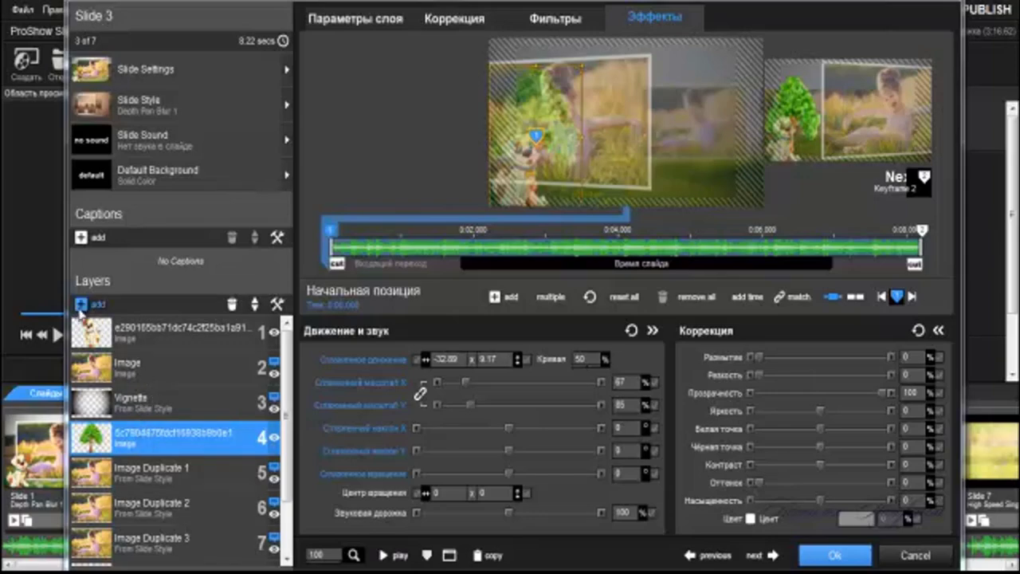
Step: Insert the 07_1 sun image as layer 4 on Slide 3, above the tree
click(80, 304)
click(171, 329)
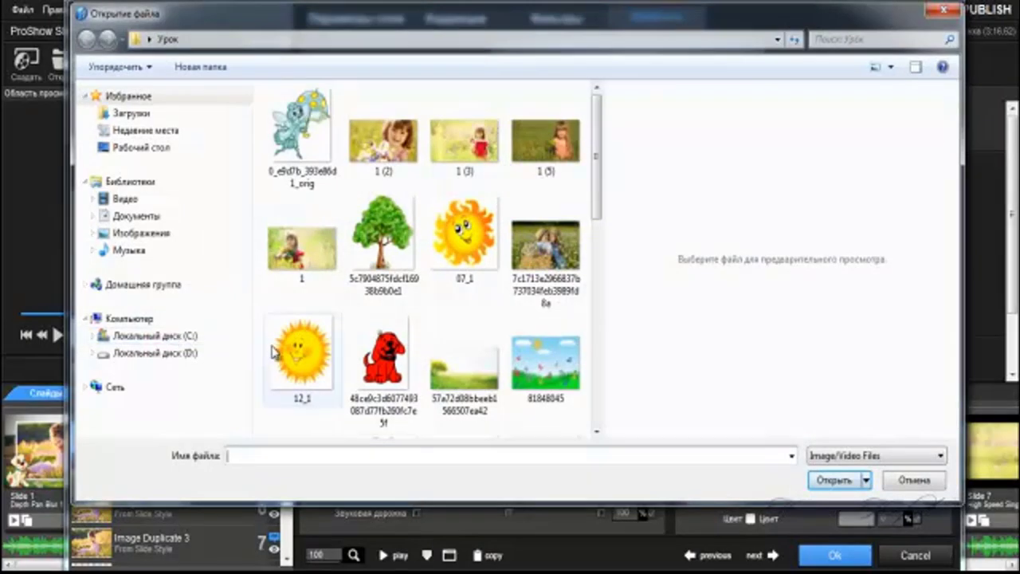
click(477, 244)
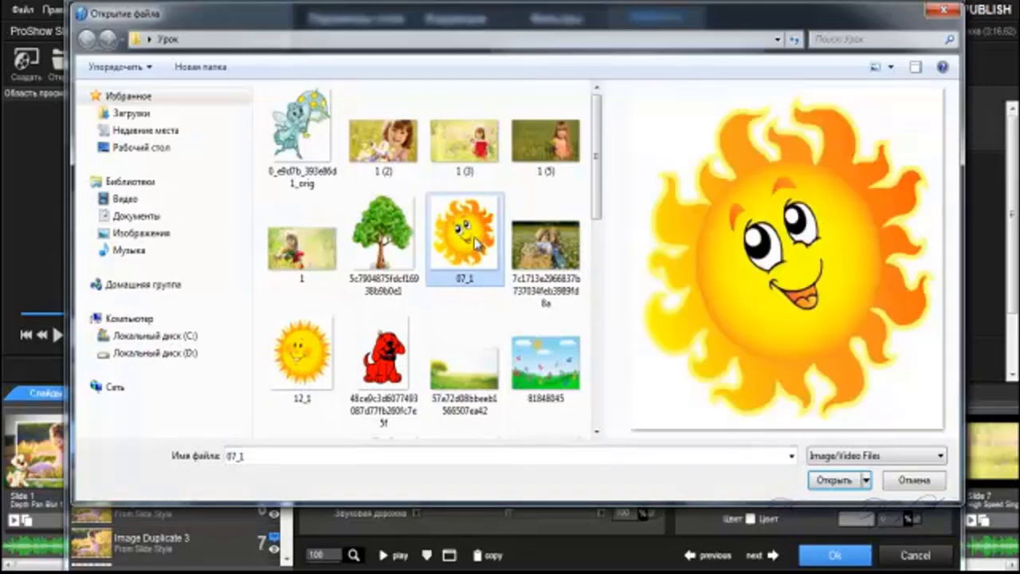
click(834, 480)
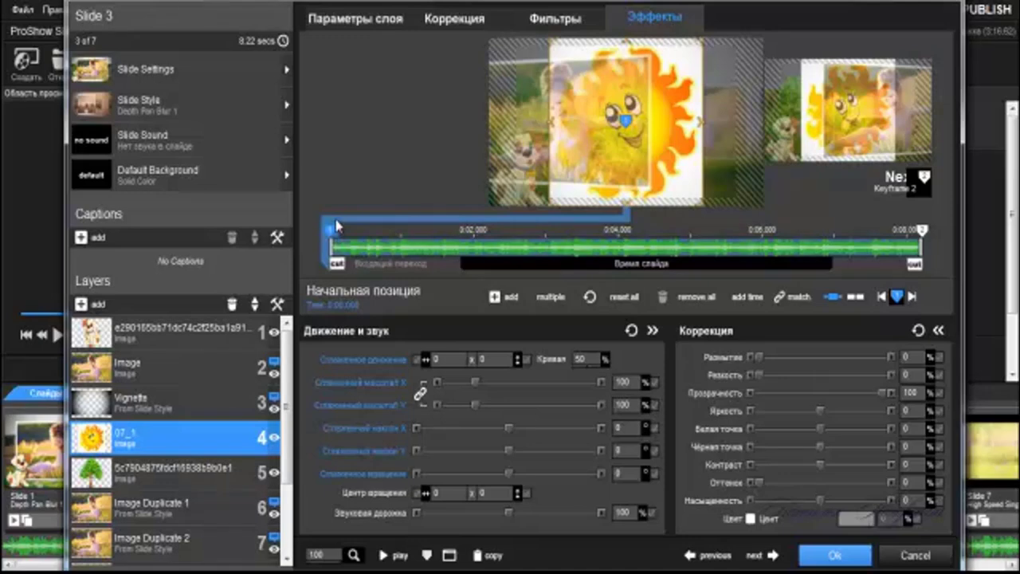
Step: Enable Прозрачный цвет on the 07_1 sun, sampling its white background as the key colour
click(457, 25)
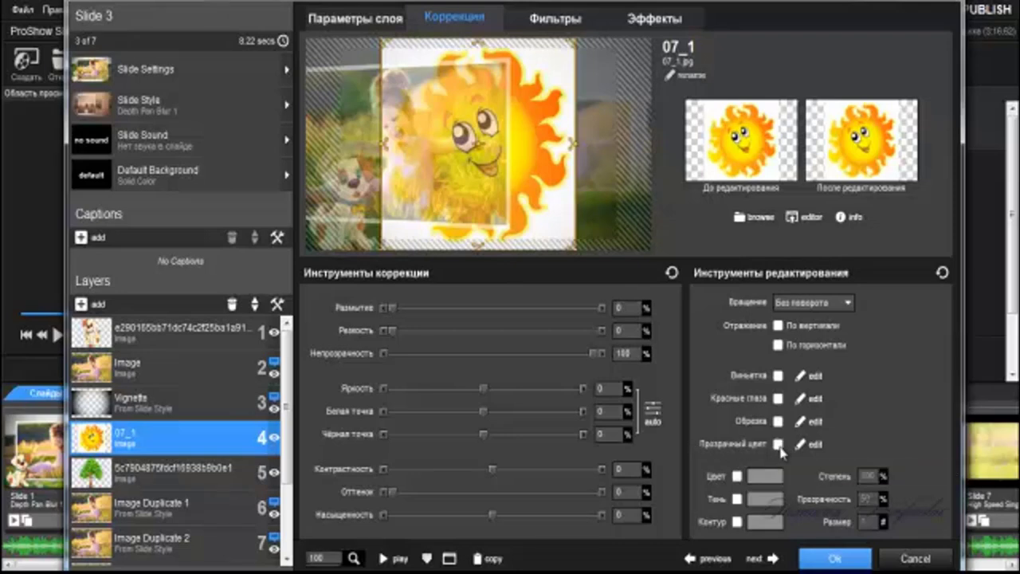
click(779, 445)
click(813, 445)
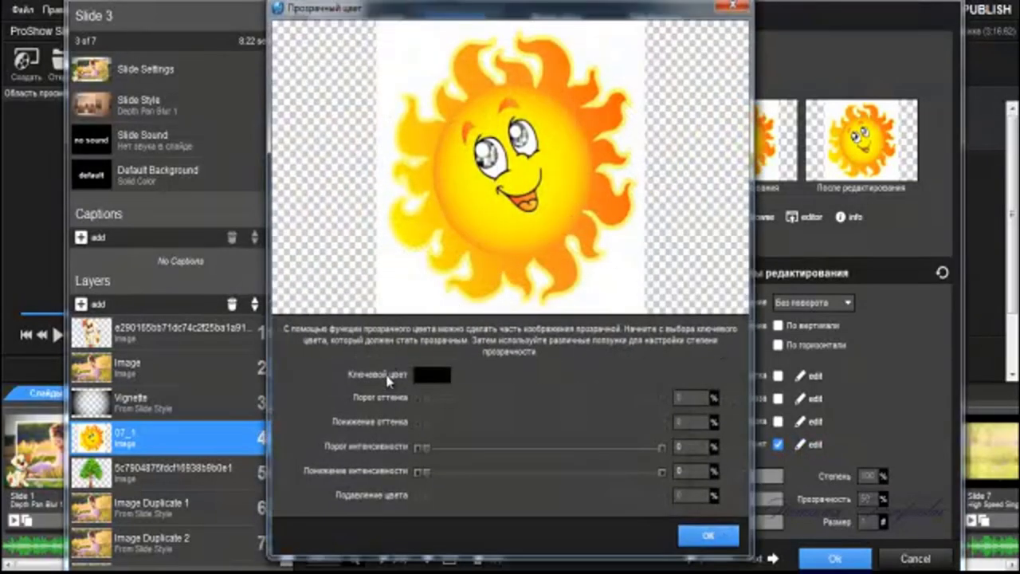
click(434, 375)
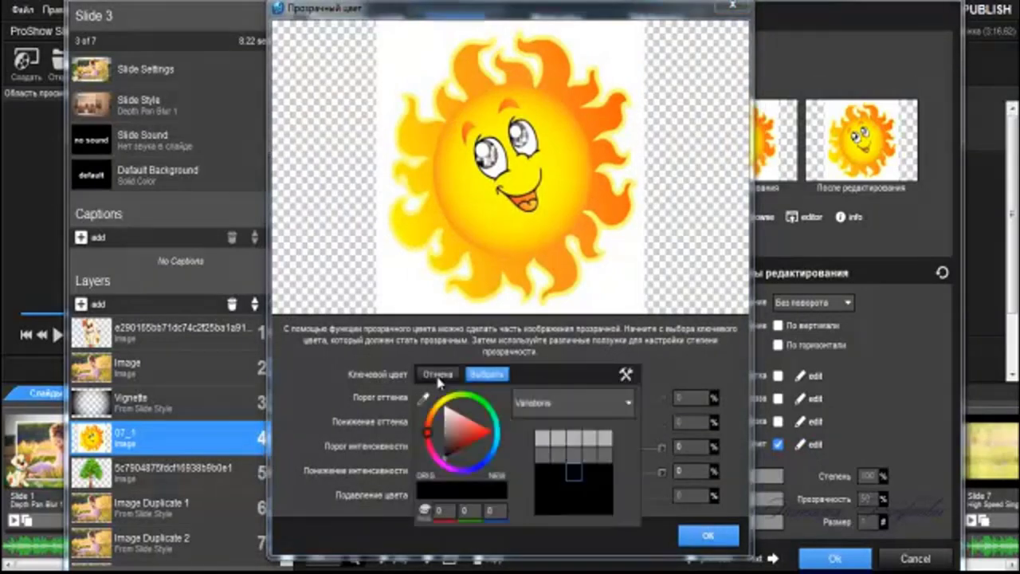
click(425, 399)
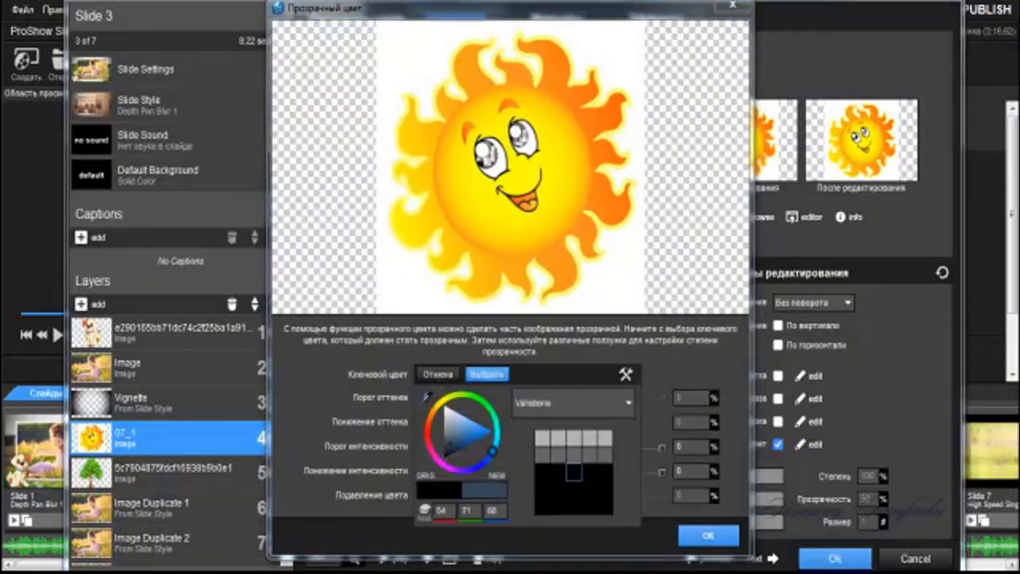
click(403, 279)
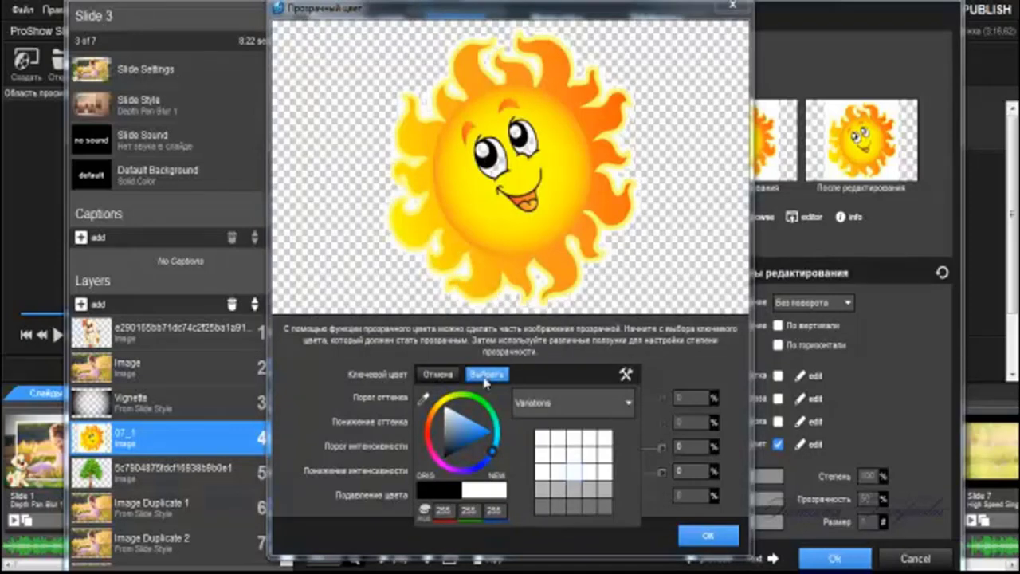
click(487, 375)
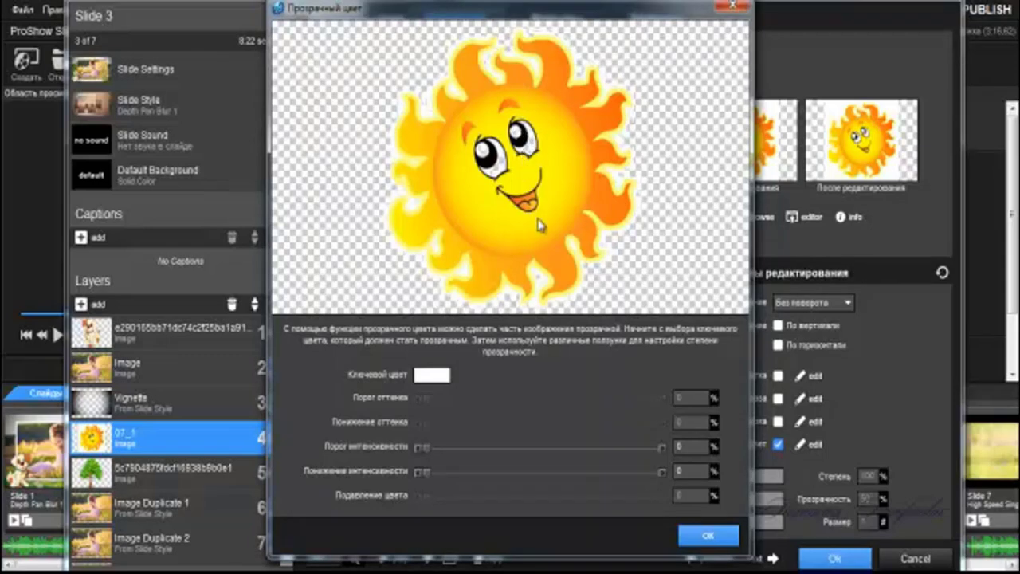
click(708, 535)
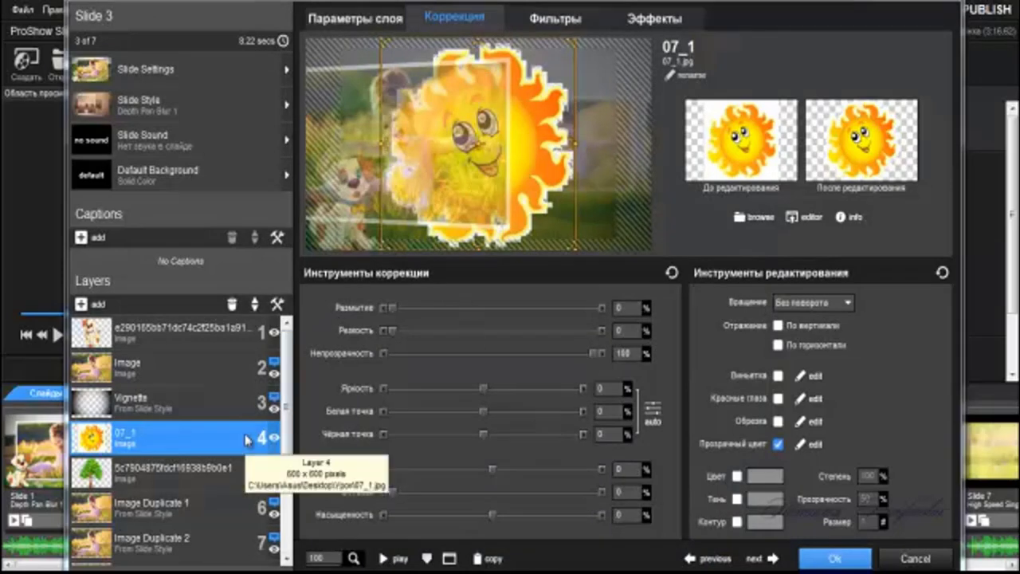
Step: Delete the 07_1 sun layer and add the 866530509 sun picture instead
click(232, 306)
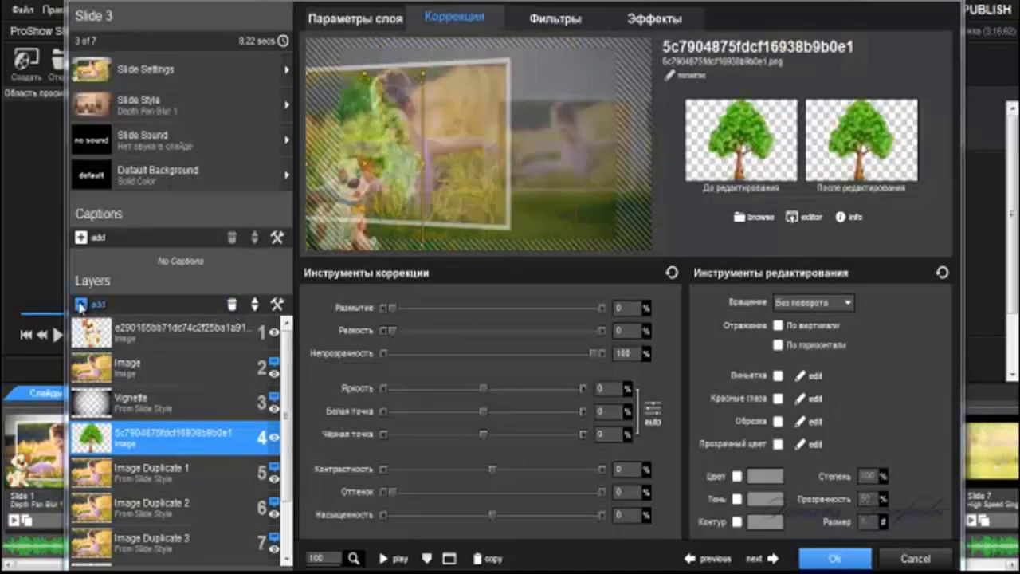
click(81, 305)
click(124, 322)
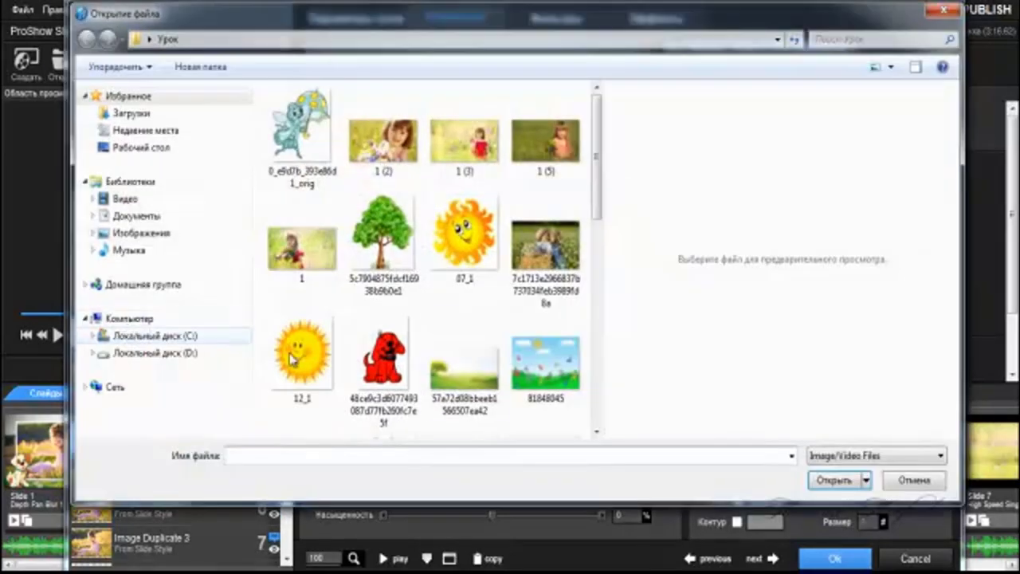
drag(597, 212, 608, 240)
drag(612, 275, 613, 279)
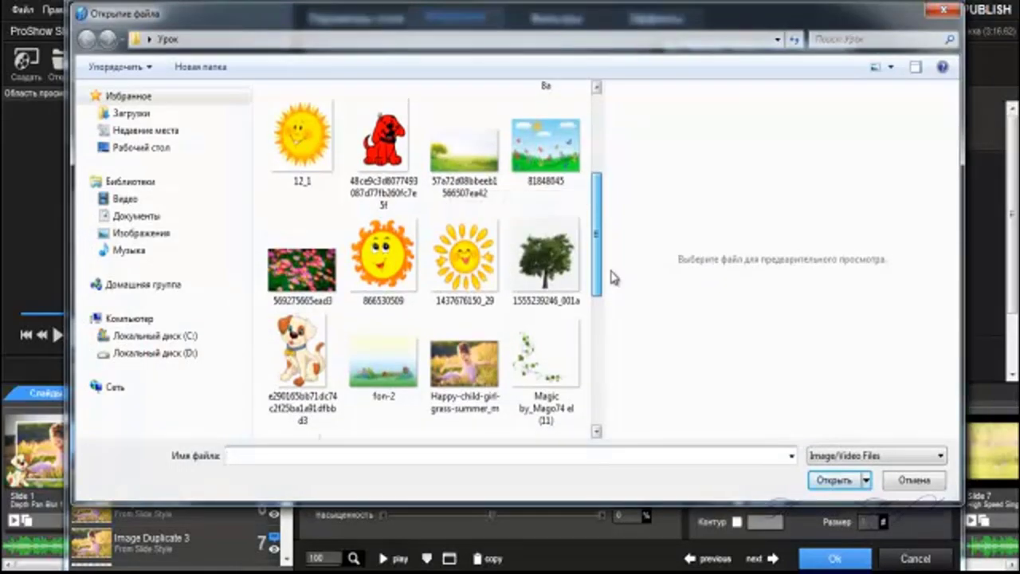
click(389, 268)
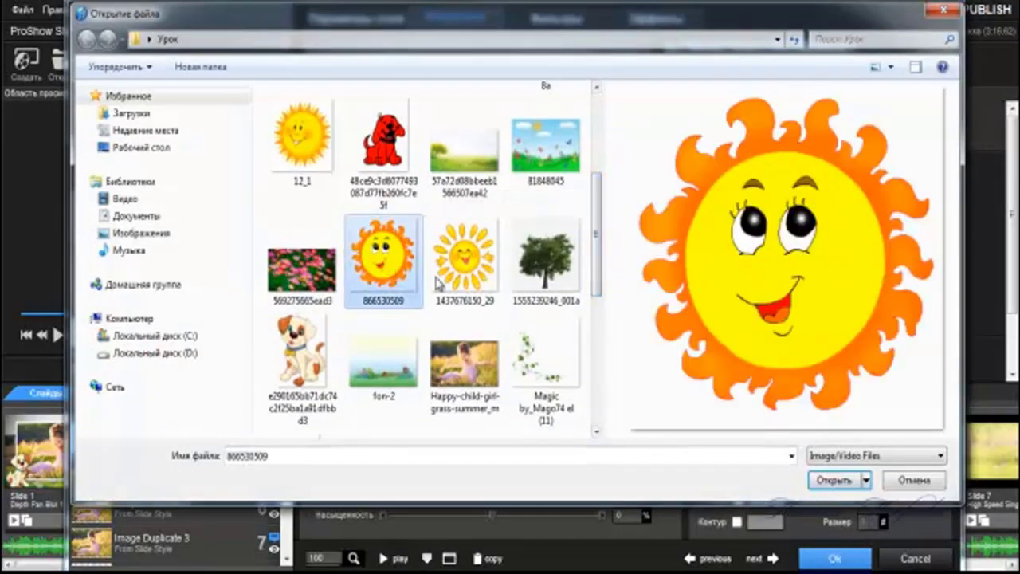
click(841, 481)
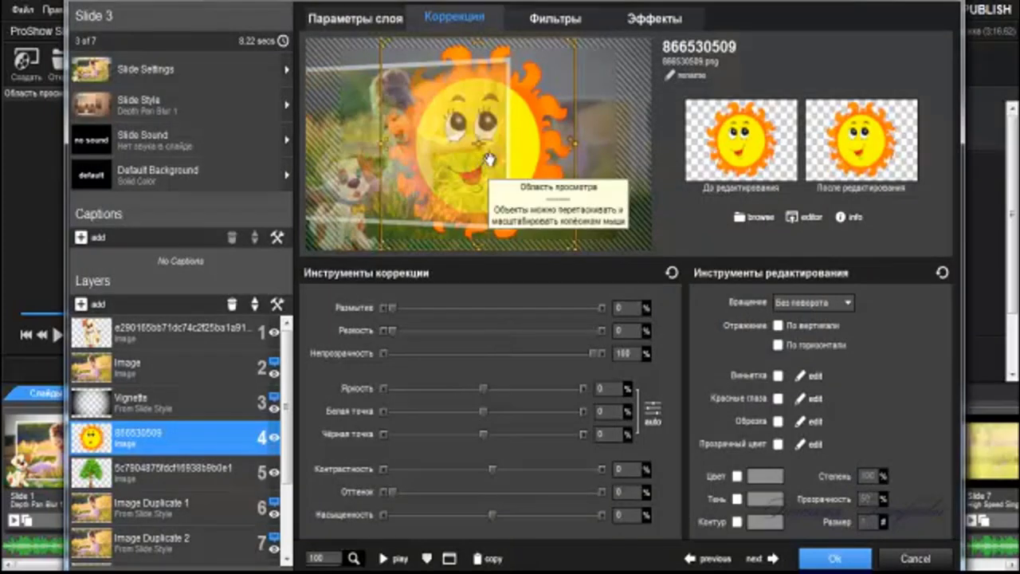
Step: Shrink the 866530509 sun and place it in the slide's top-right corner
scroll(488, 161, down, 1)
scroll(489, 160, down, 1)
scroll(489, 160, down, 1)
scroll(489, 159, down, 1)
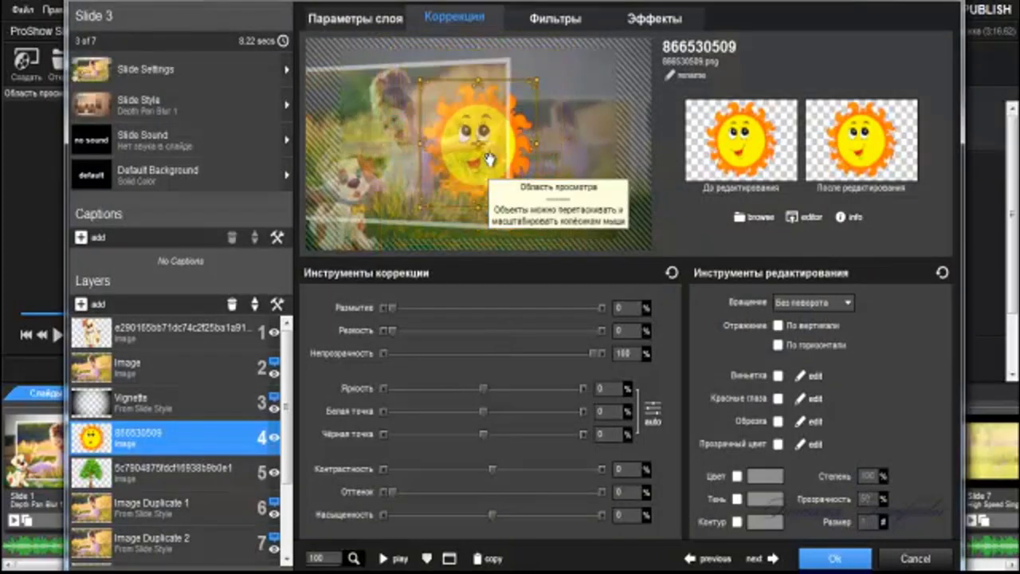
scroll(489, 159, down, 1)
scroll(489, 159, down, 1)
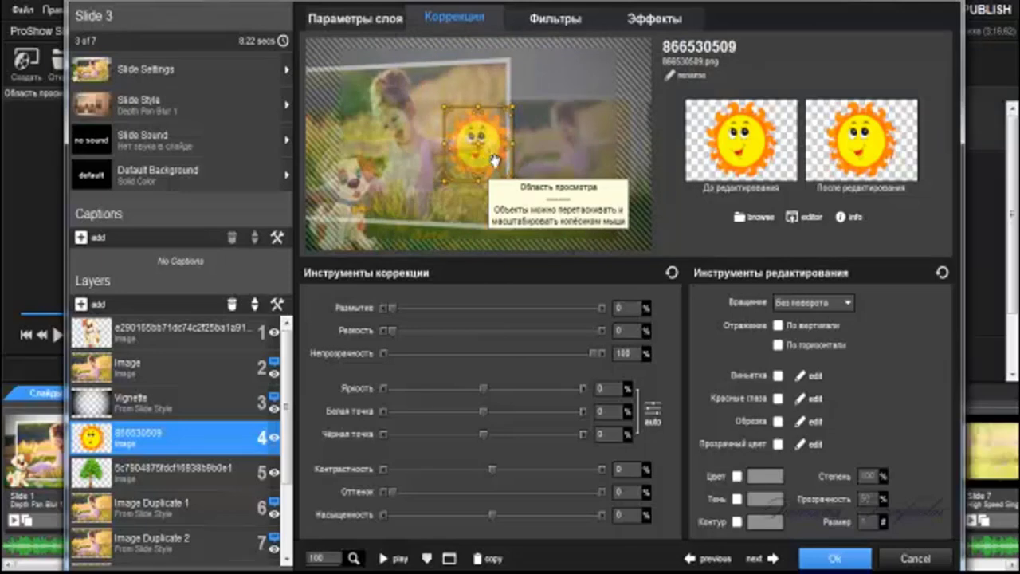
mouse_move(489, 160)
mouse_down()
mouse_move(620, 117)
mouse_move(630, 94)
mouse_up()
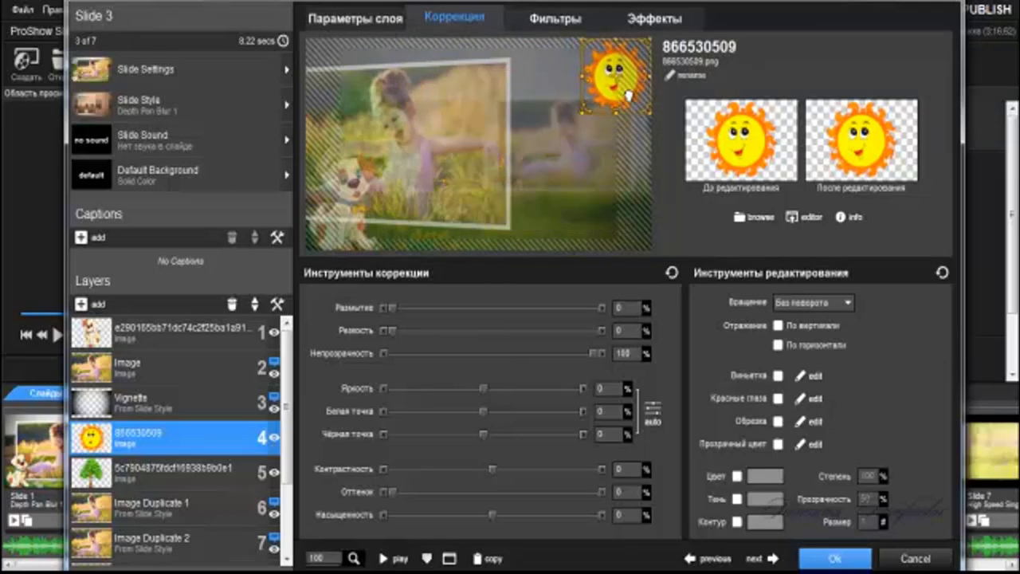
click(655, 18)
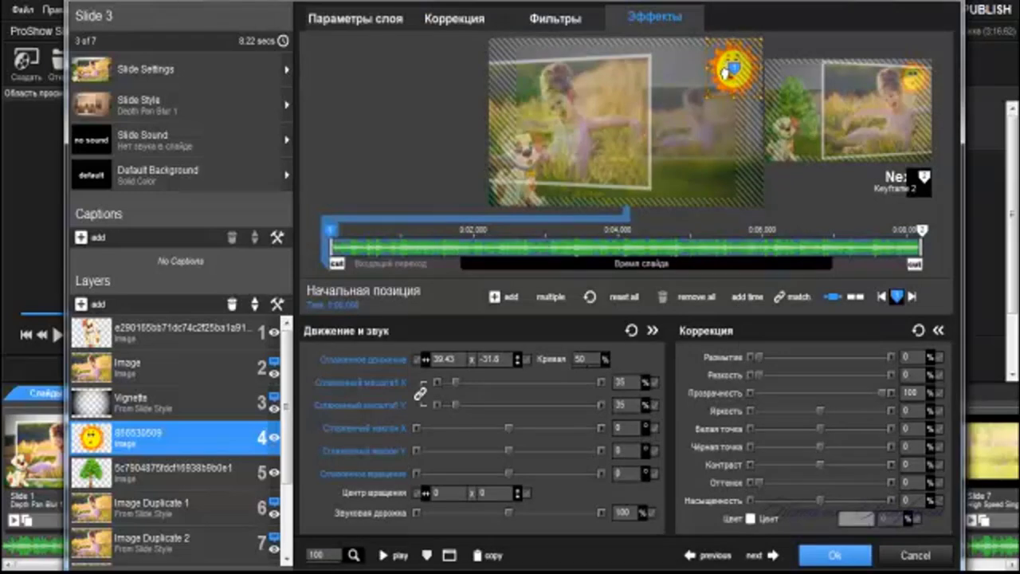
Step: Animate the sun from a slight tilt at keyframe 1 to -25° rotation at keyframe 2
drag(727, 71, 723, 72)
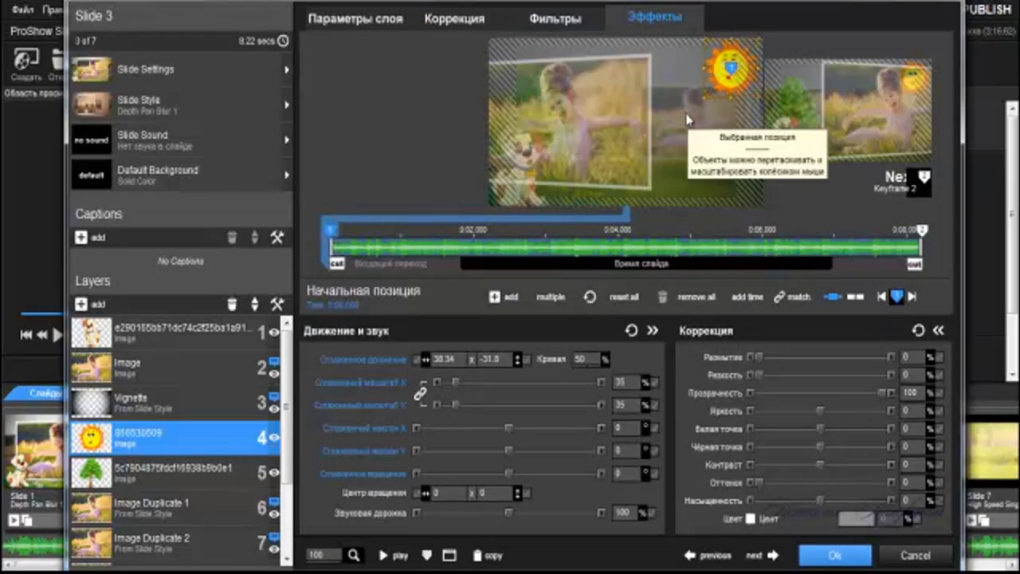
right_click(330, 229)
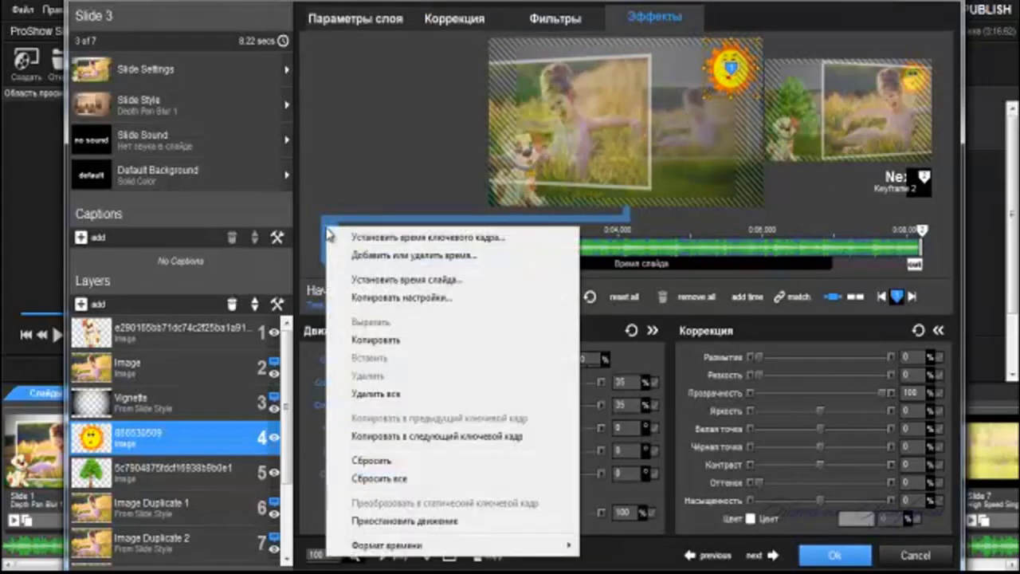
click(471, 438)
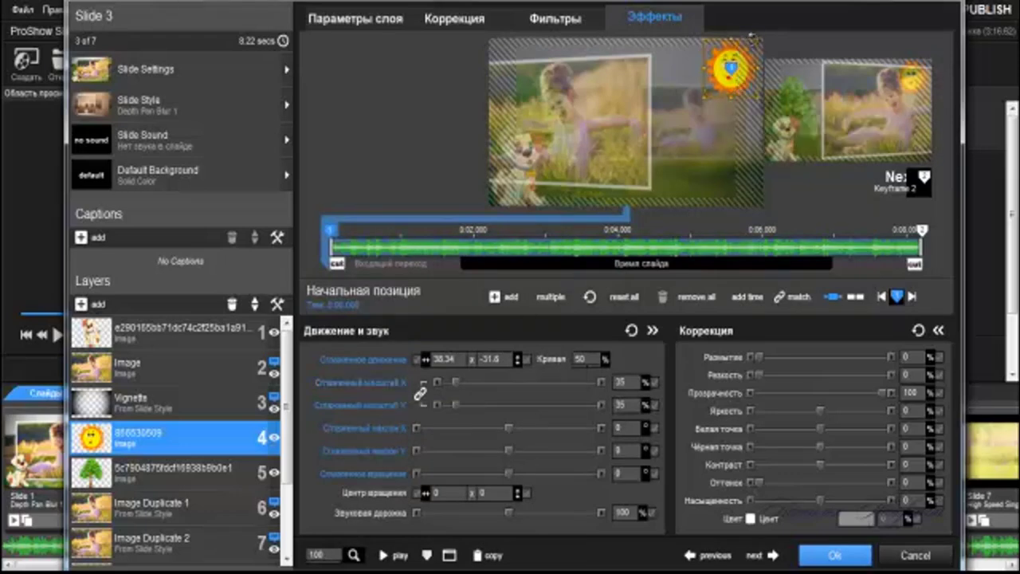
drag(757, 40, 759, 40)
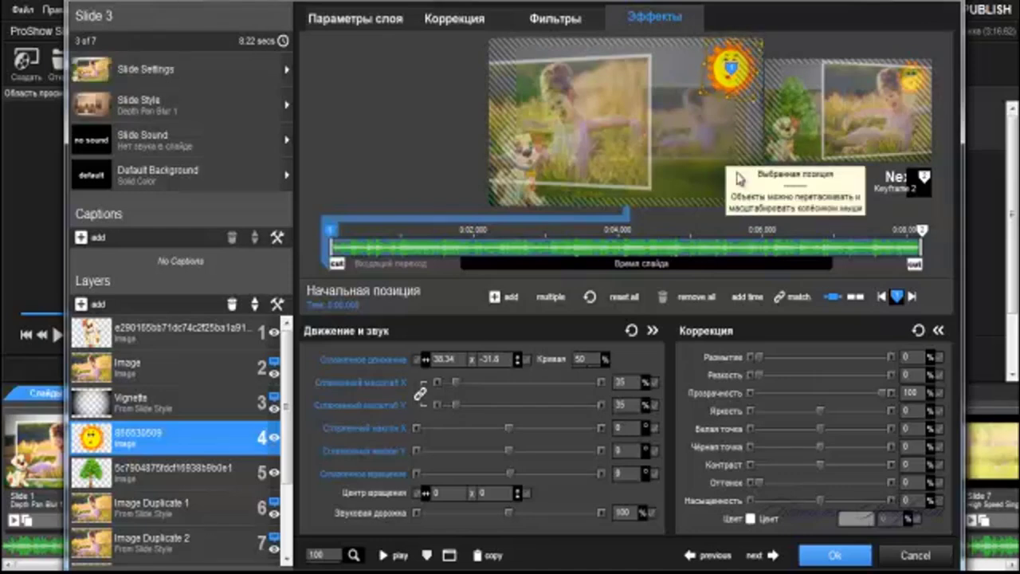
click(924, 233)
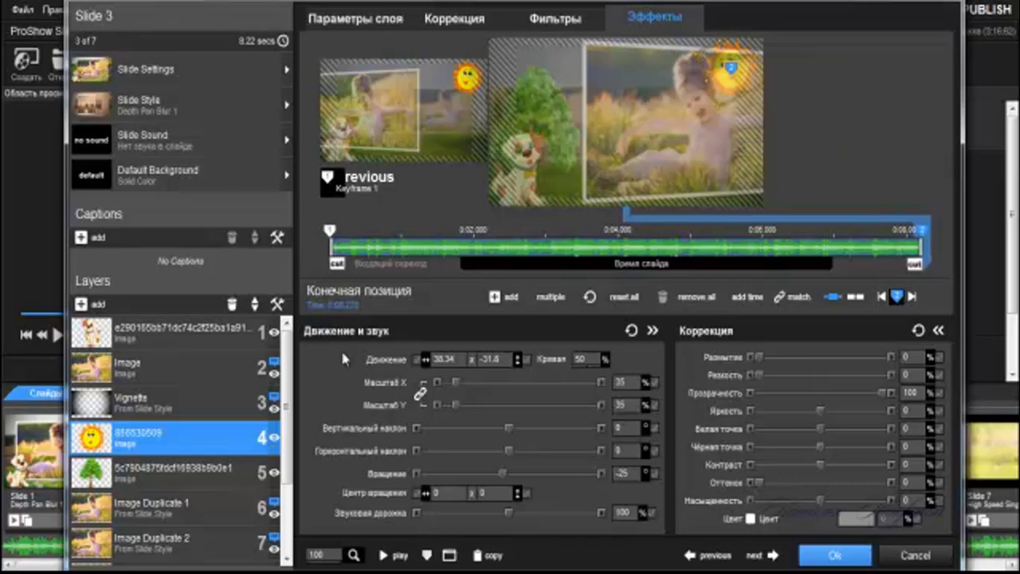
click(385, 558)
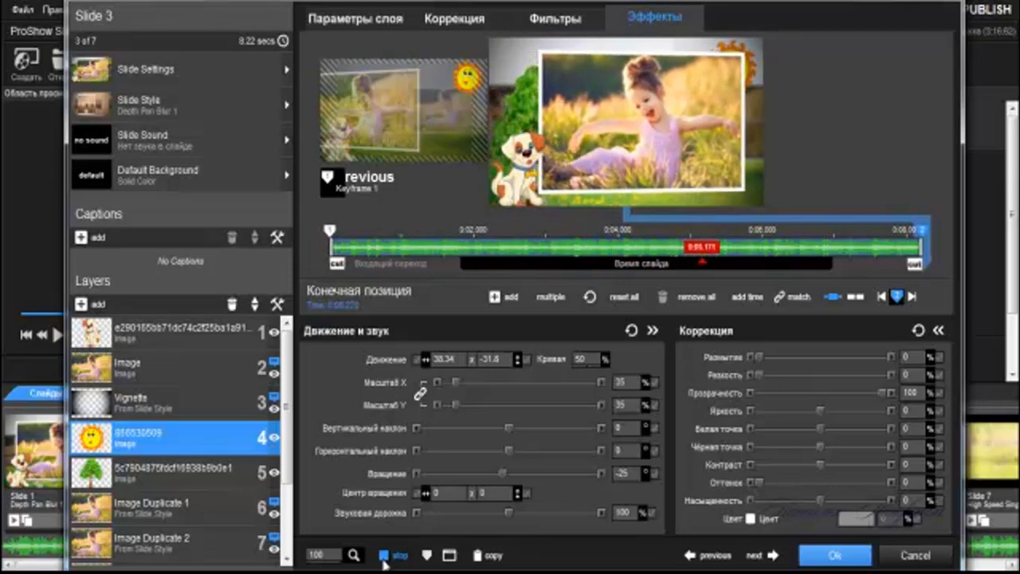
Step: Raise the sun three places to layer 1 and preview it above all other layers
click(384, 558)
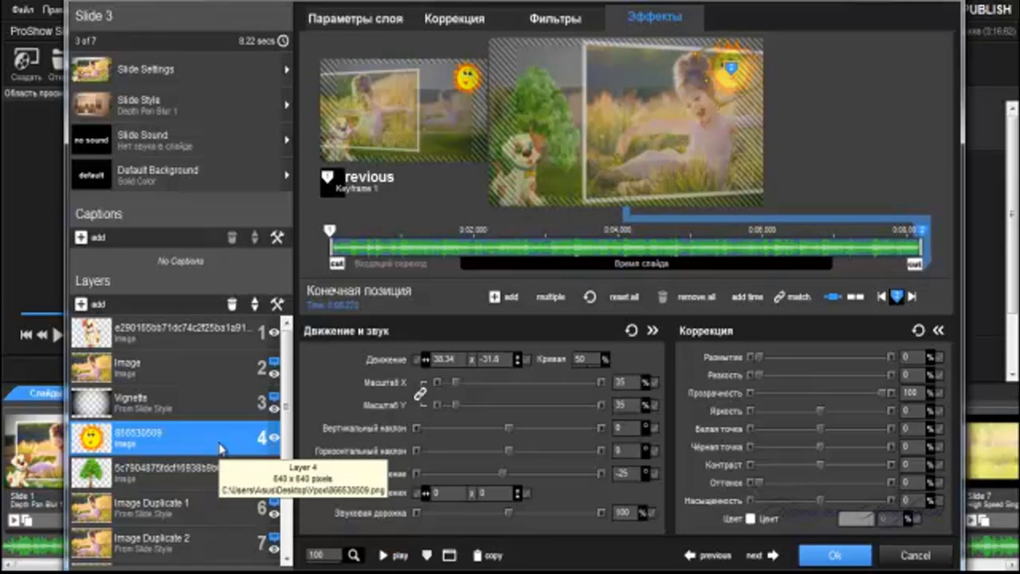
click(255, 304)
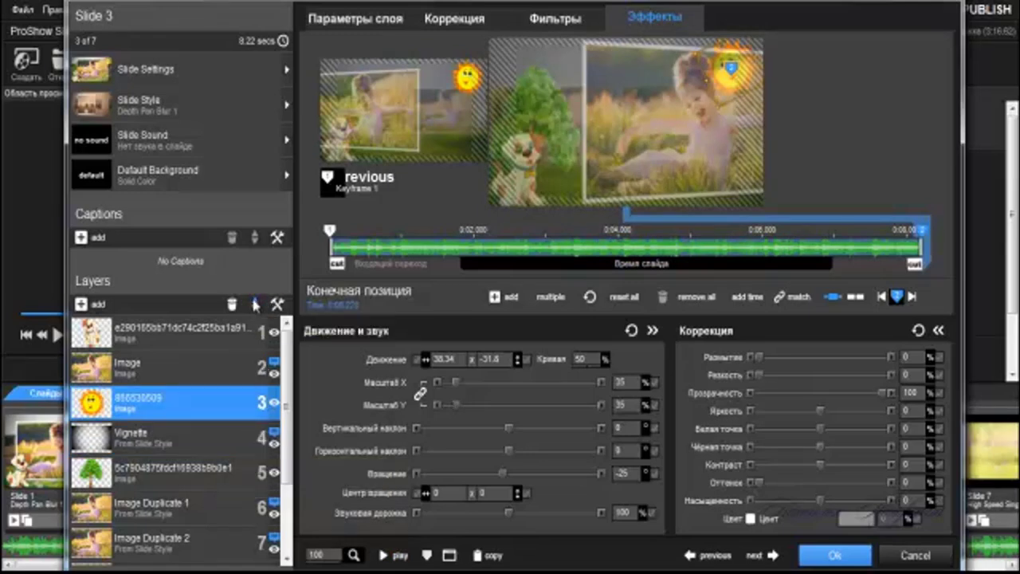
click(255, 303)
click(255, 304)
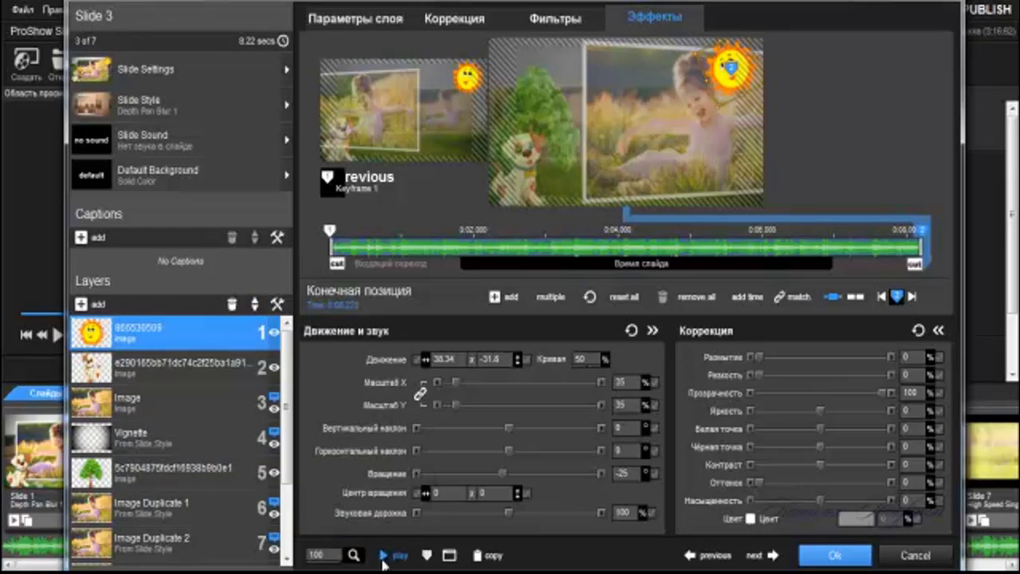
click(384, 556)
Step: Close the editor and open the correction tools for Slide 2's Image layer
click(839, 555)
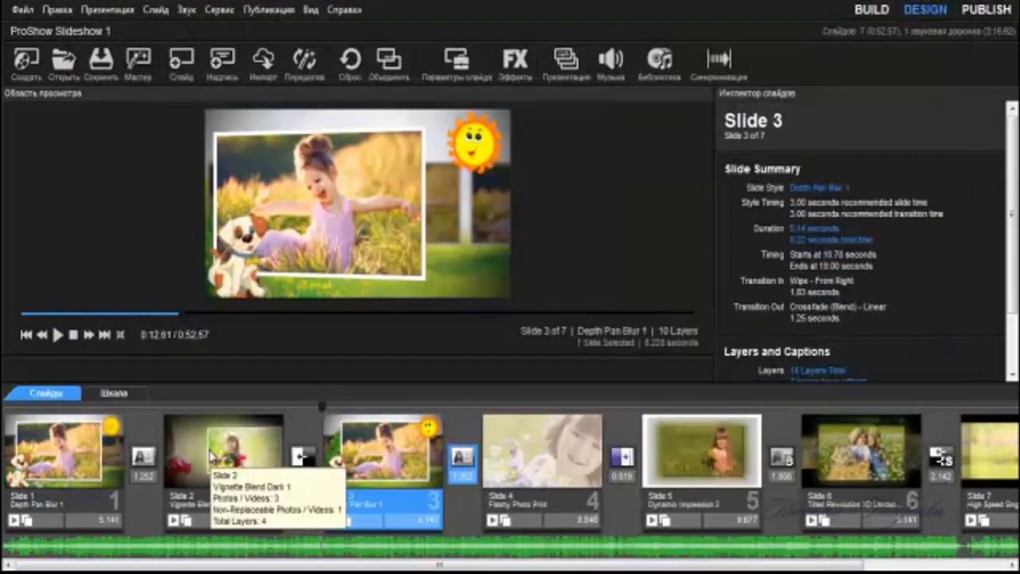
mouse_move(217, 457)
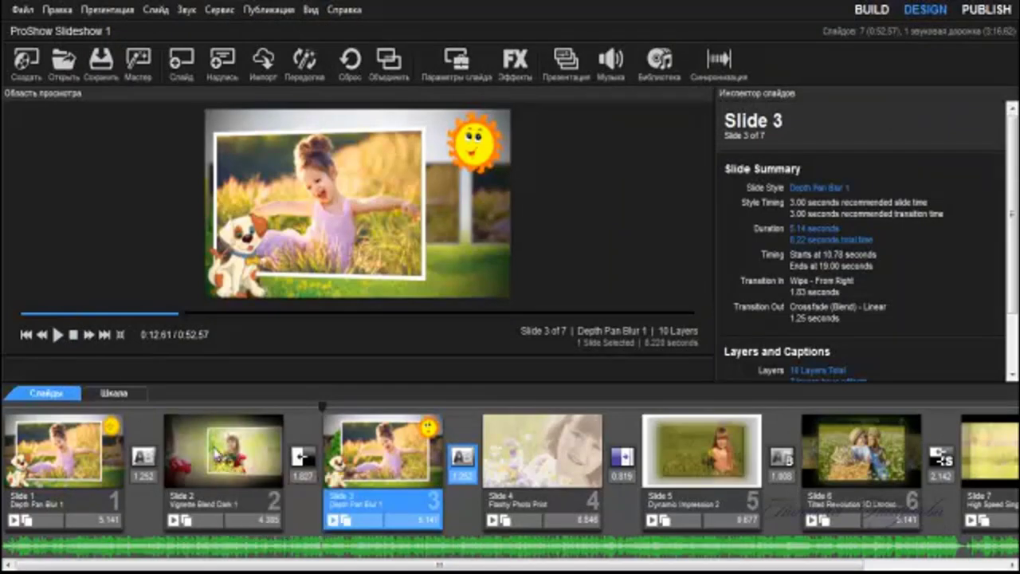
click(218, 457)
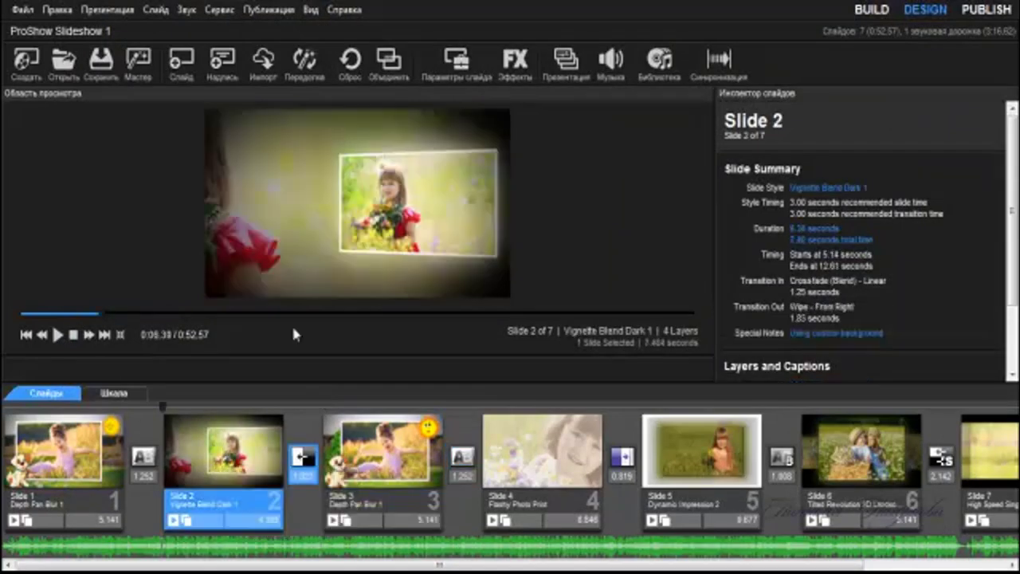
click(464, 74)
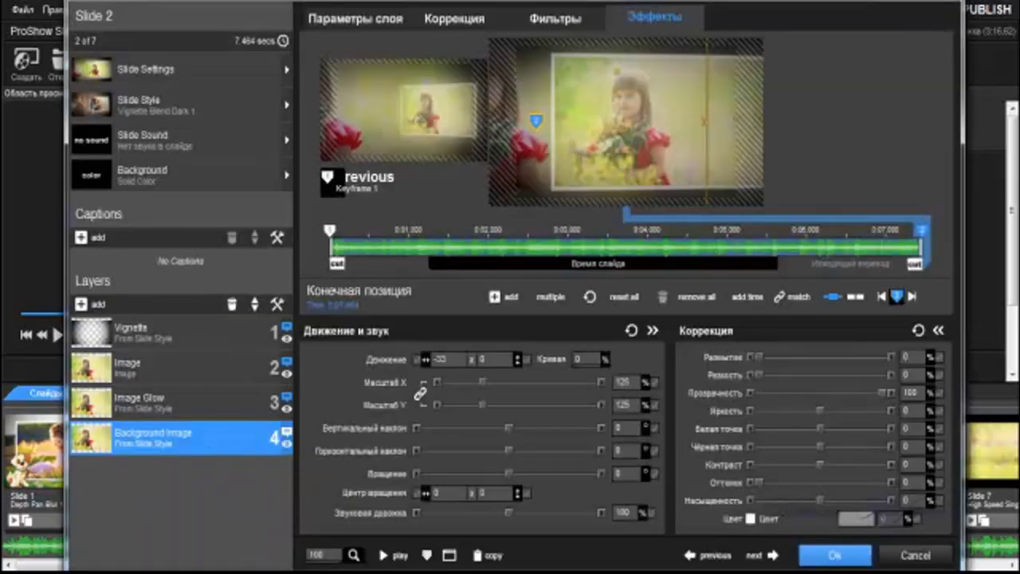
click(229, 368)
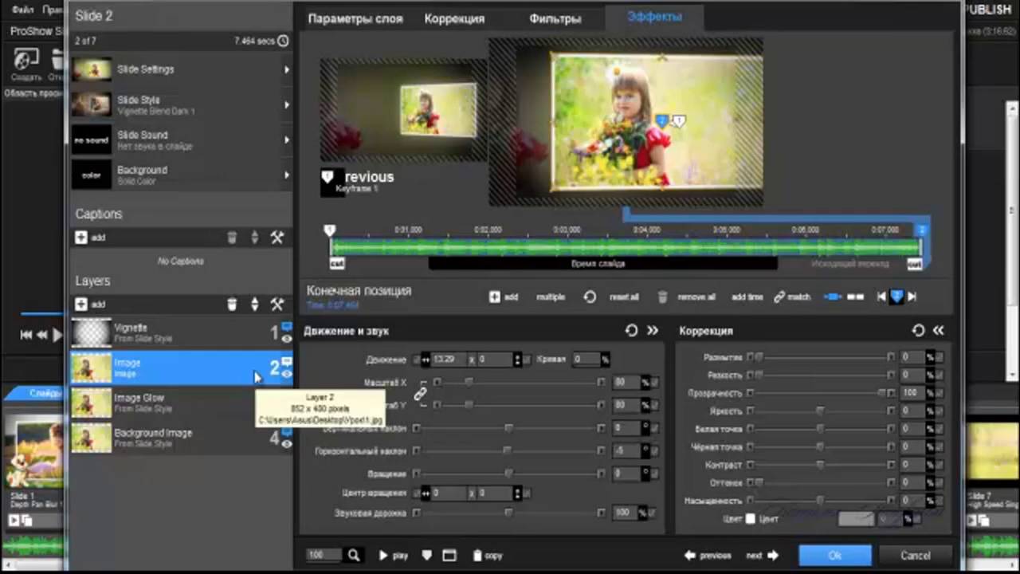
click(448, 17)
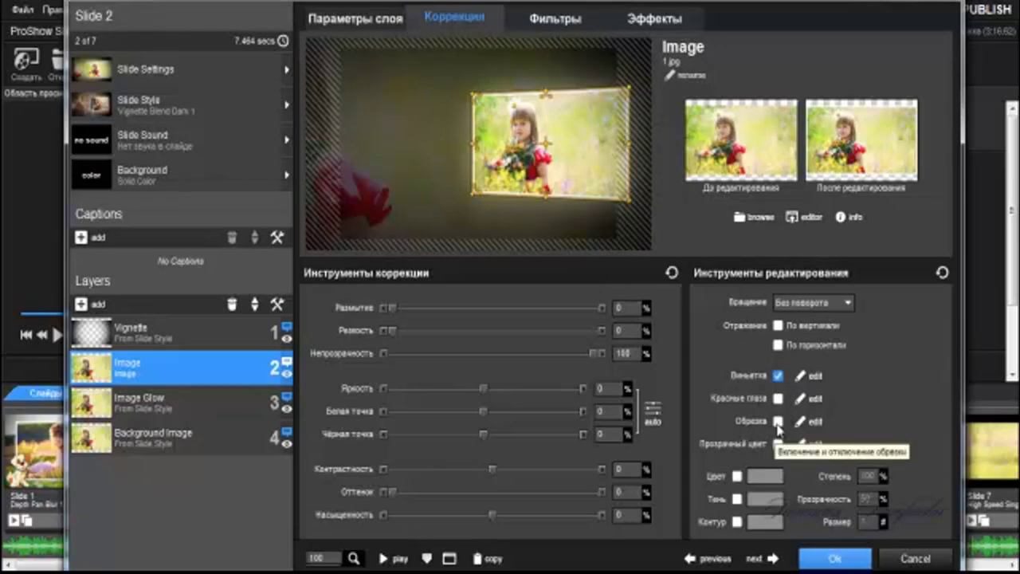
Step: Crop Slide 2's Image photo to 628 × 480, trimming its right side, then preview the slide
click(778, 423)
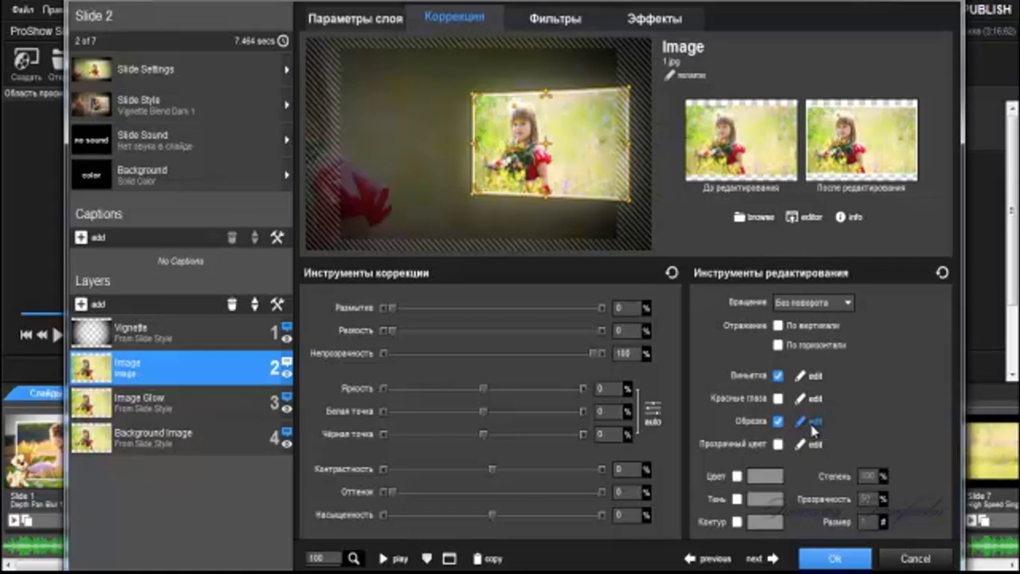
click(812, 422)
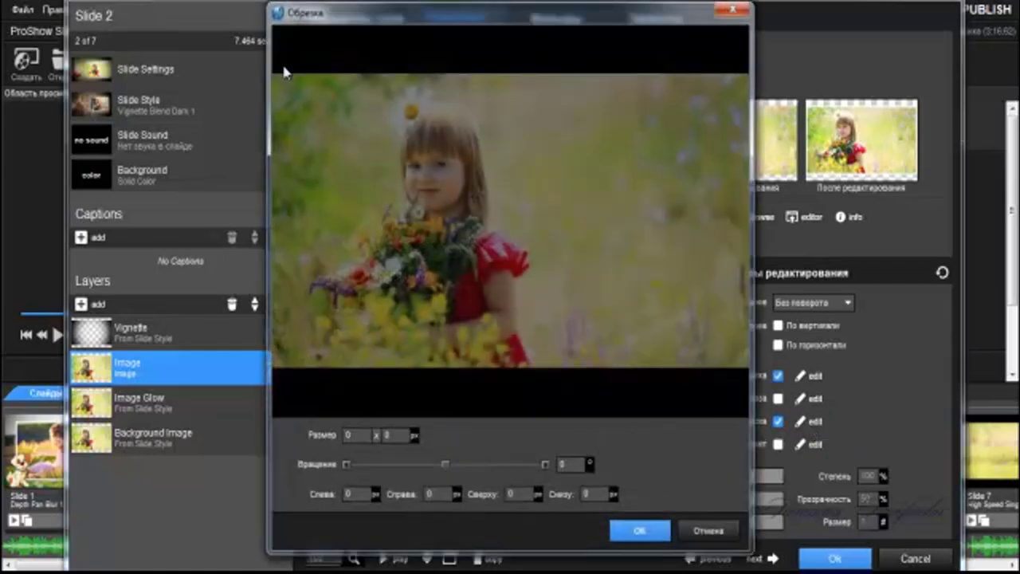
mouse_move(274, 83)
mouse_down()
mouse_move(622, 325)
mouse_move(625, 370)
mouse_up()
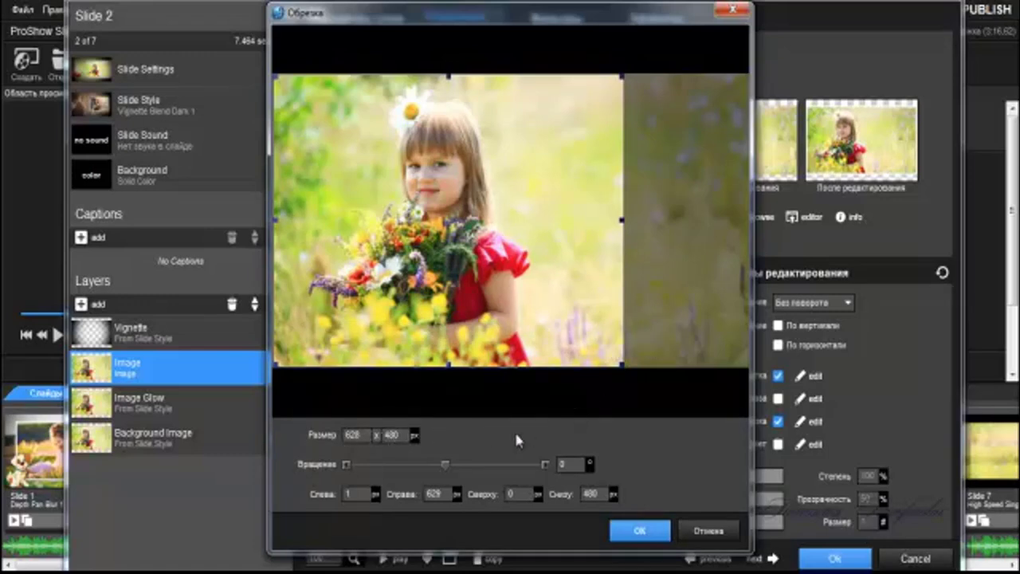
click(641, 530)
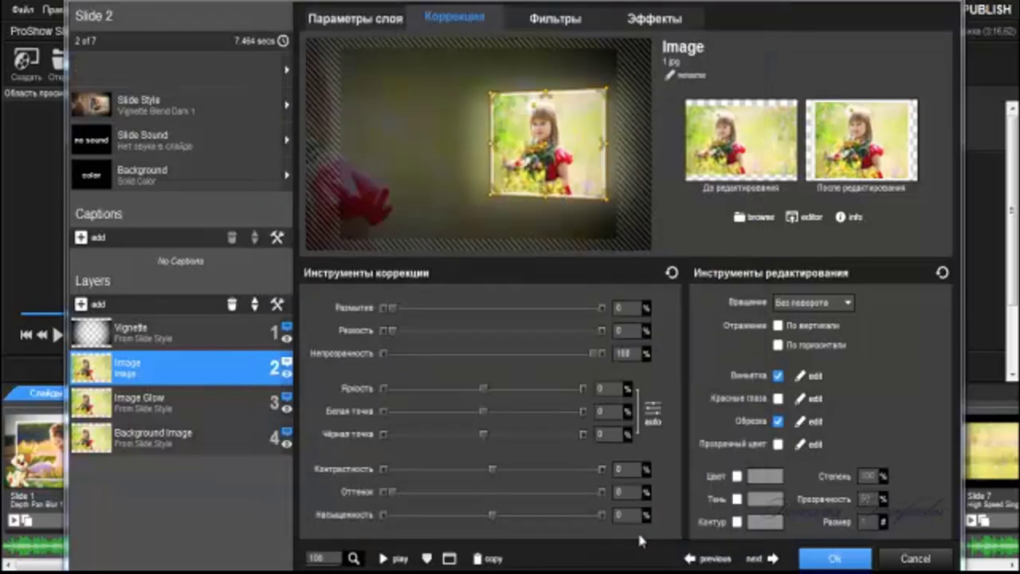
click(382, 559)
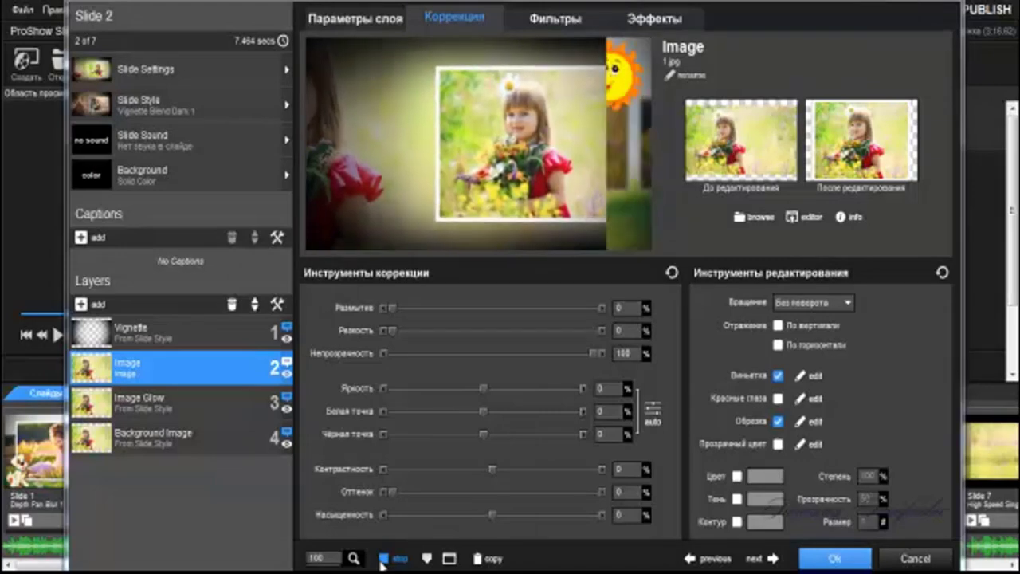
click(383, 558)
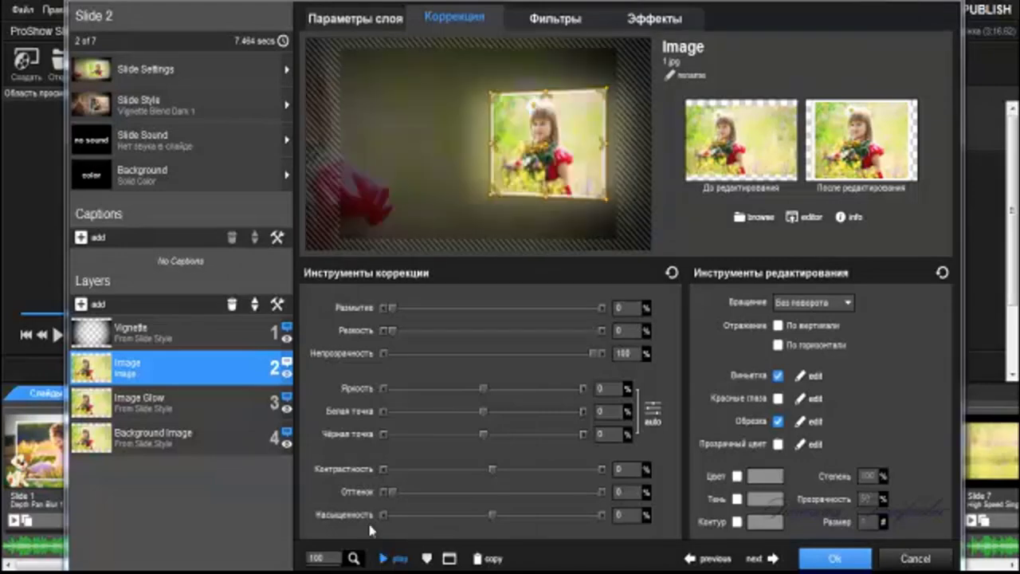
Step: Crop the Image Glow photo to its left 628 × 480 area, entering 428 in a size field
click(182, 403)
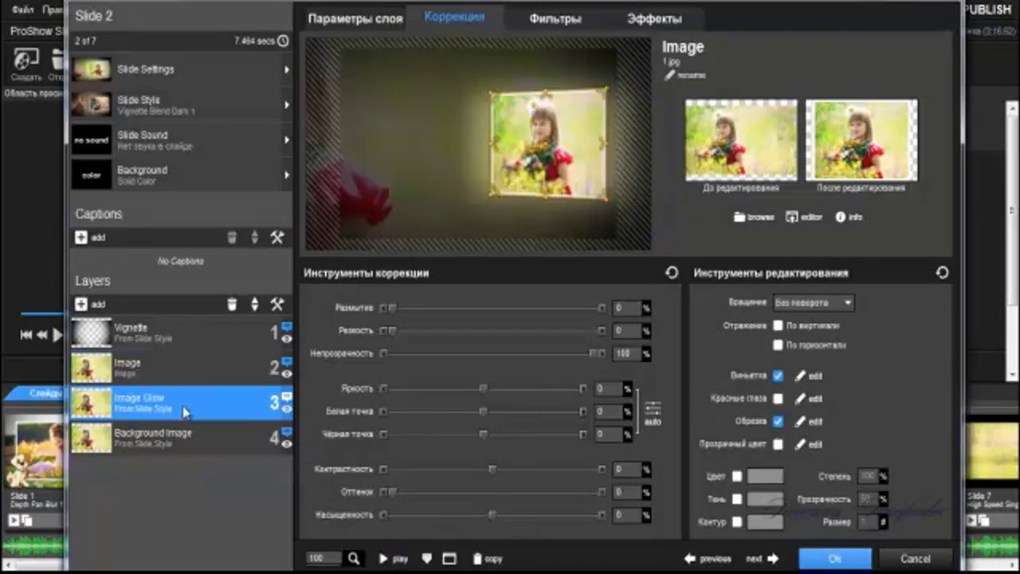
click(778, 422)
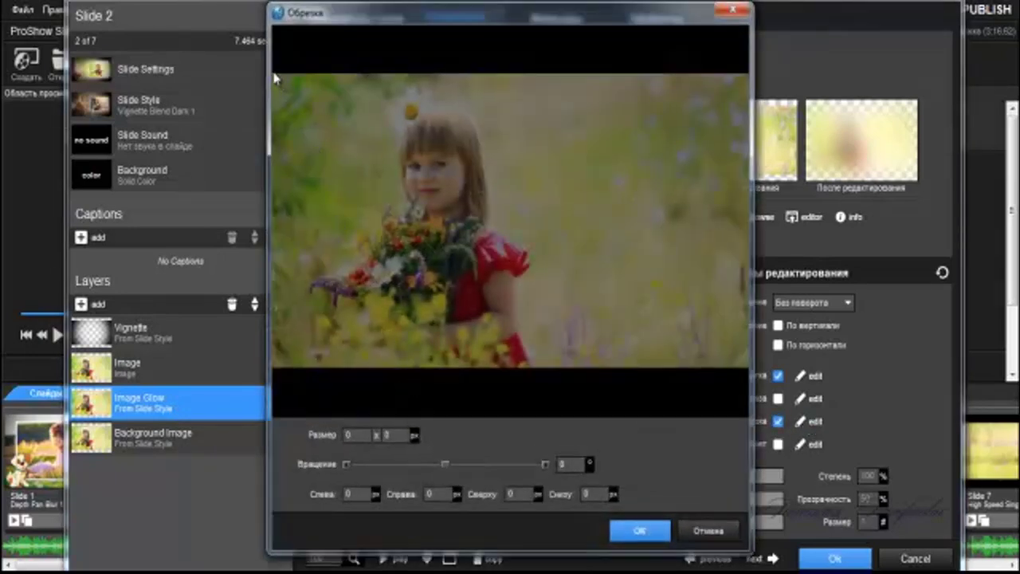
drag(288, 372, 613, 77)
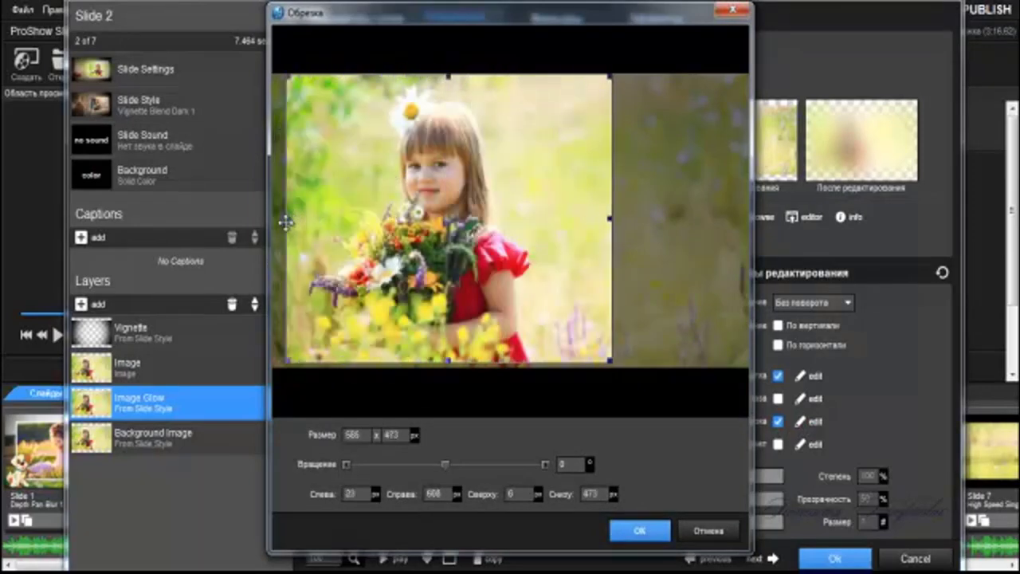
drag(290, 218, 286, 223)
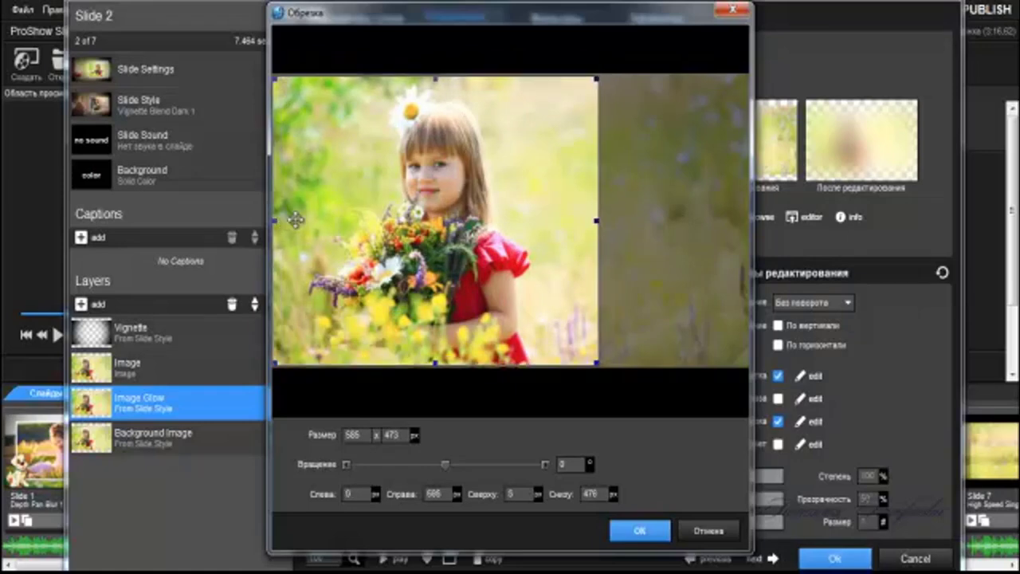
drag(435, 77, 436, 72)
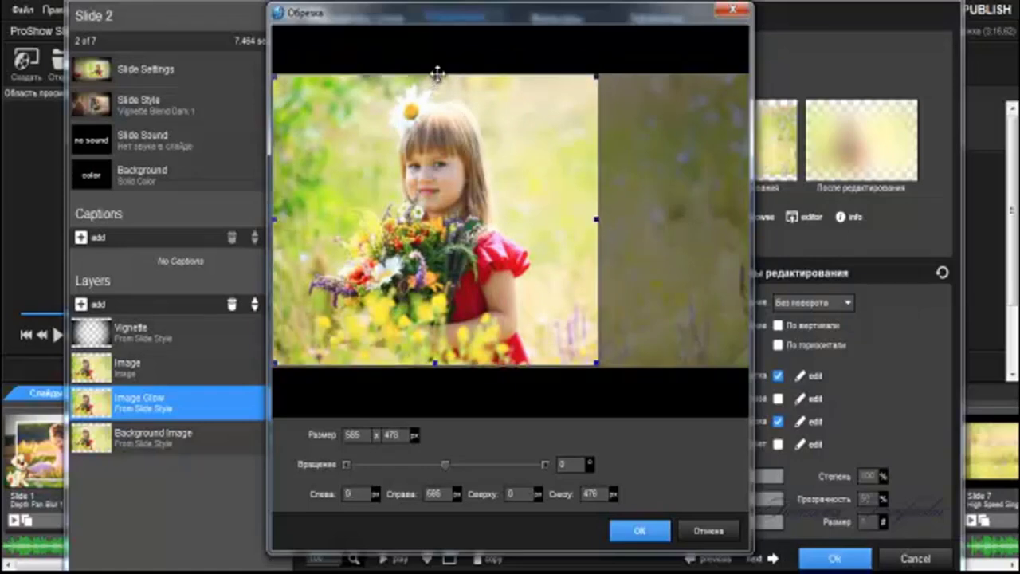
drag(592, 227, 609, 221)
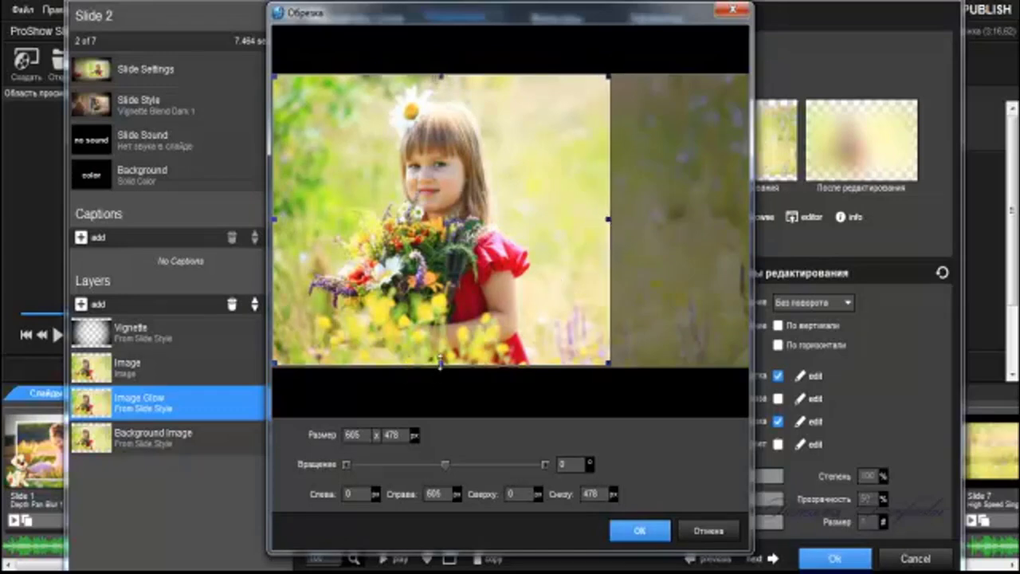
drag(440, 363, 455, 367)
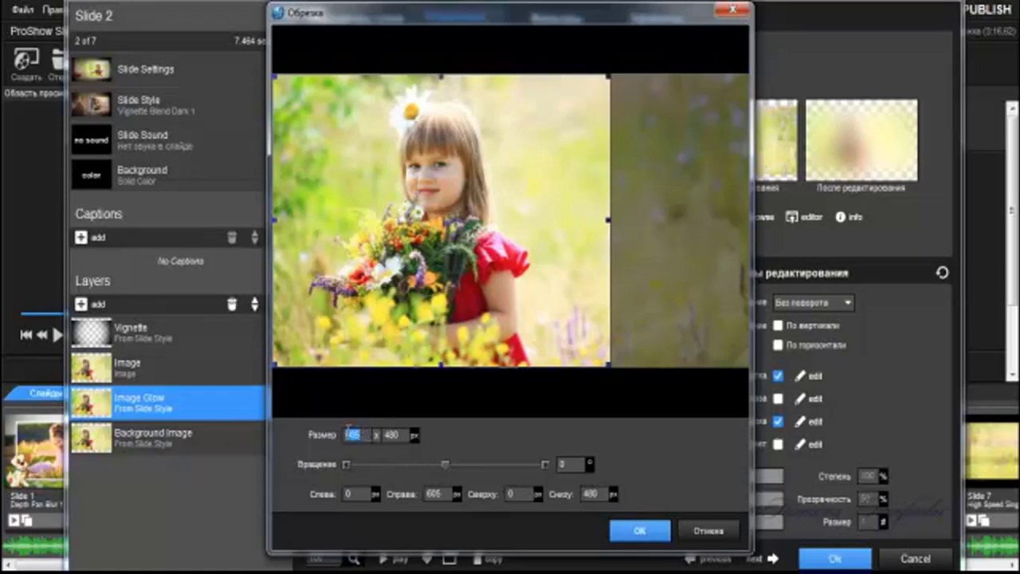
text(42)
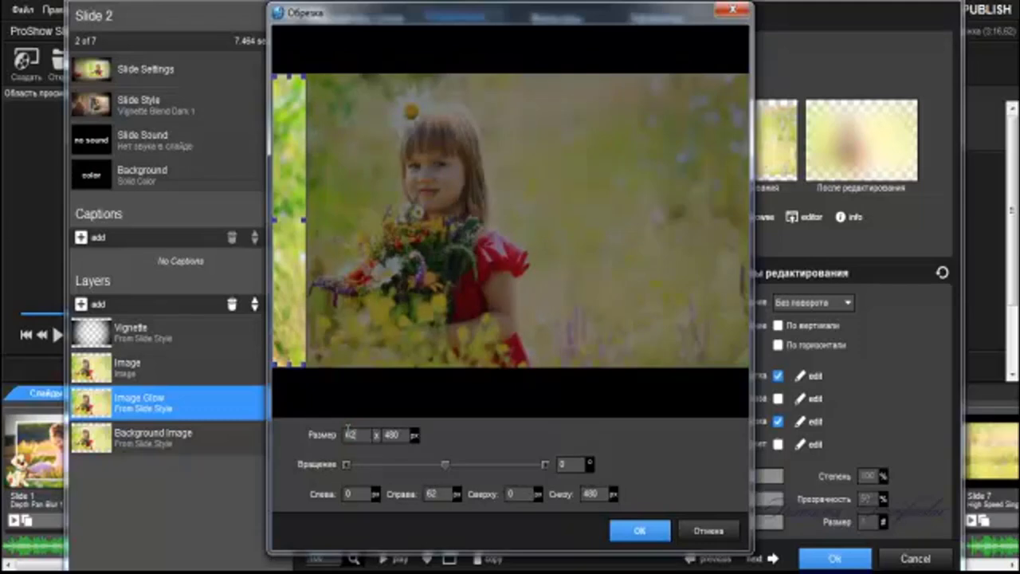
text(8)
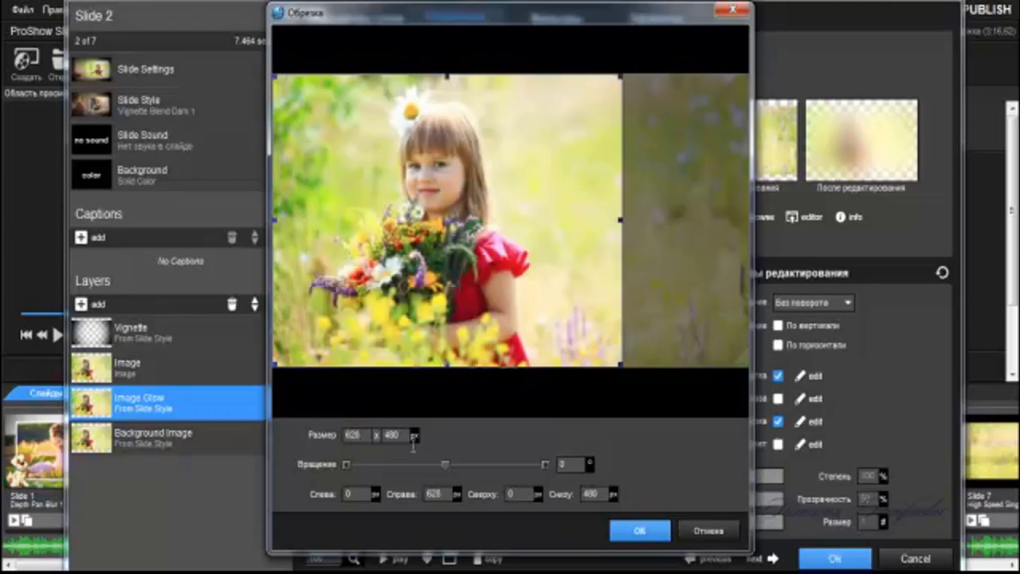
click(646, 536)
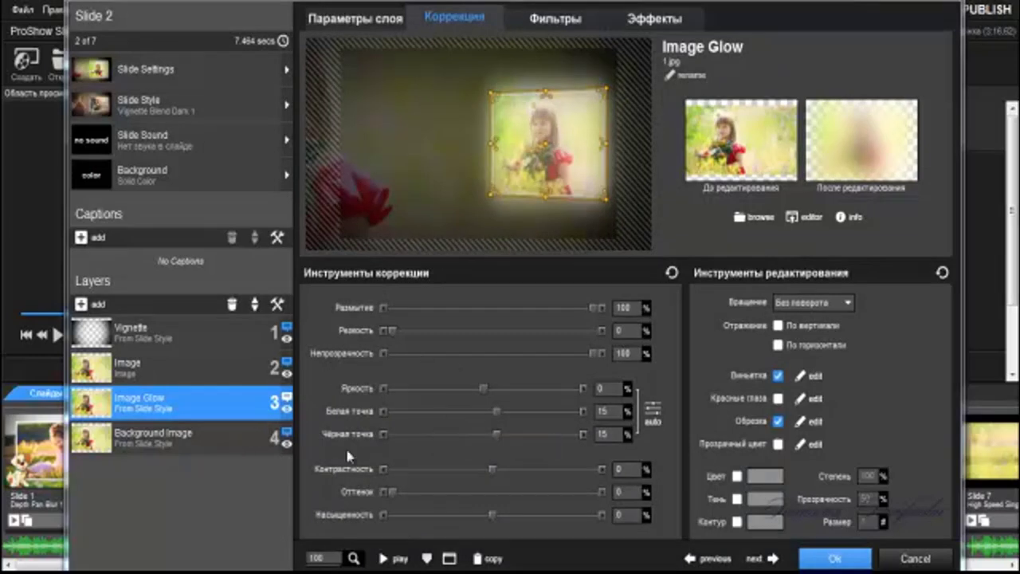
Step: Hide the Background Image layer and add the orig meadow picture as a new layer
click(224, 451)
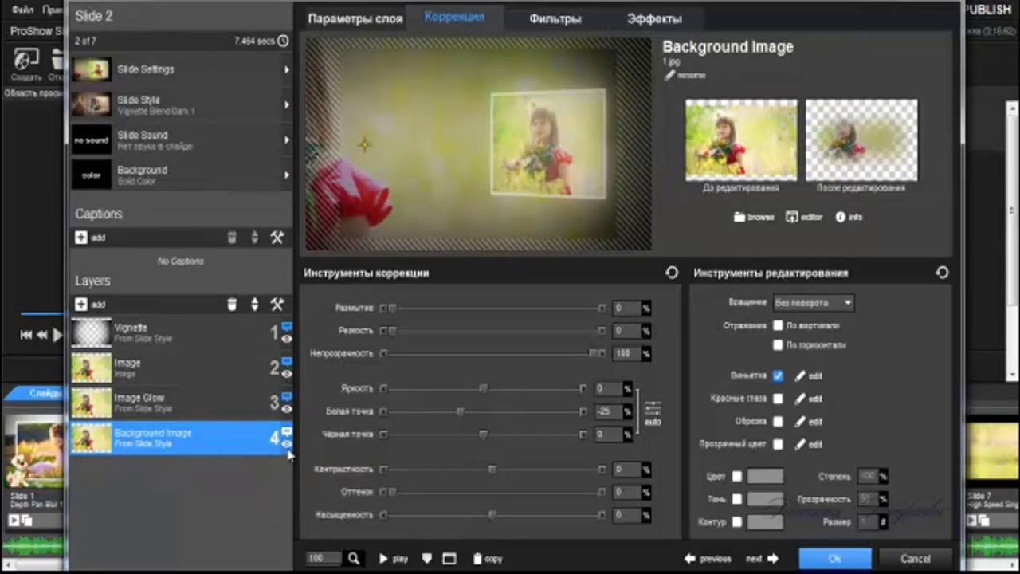
click(287, 445)
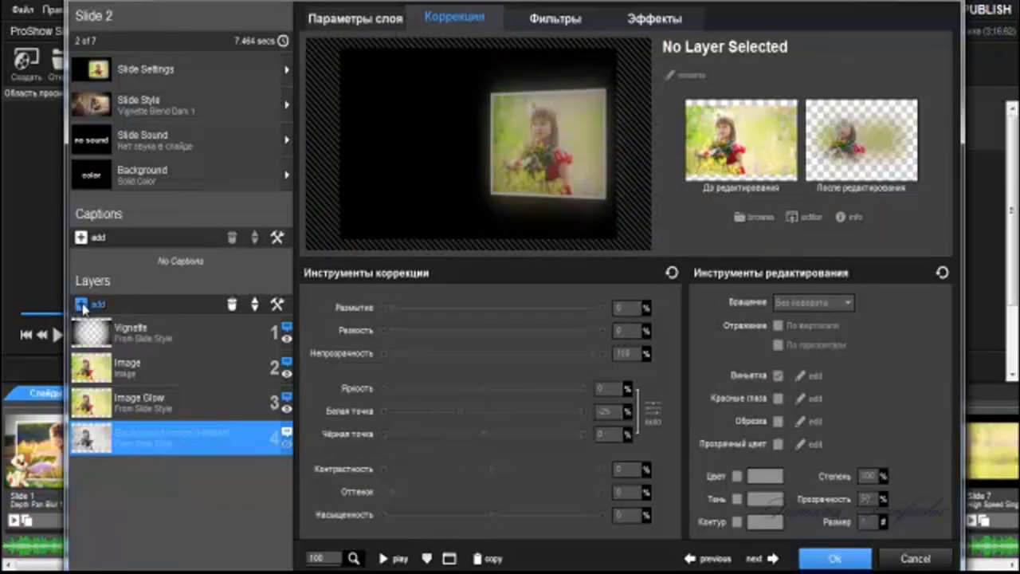
click(80, 304)
click(141, 325)
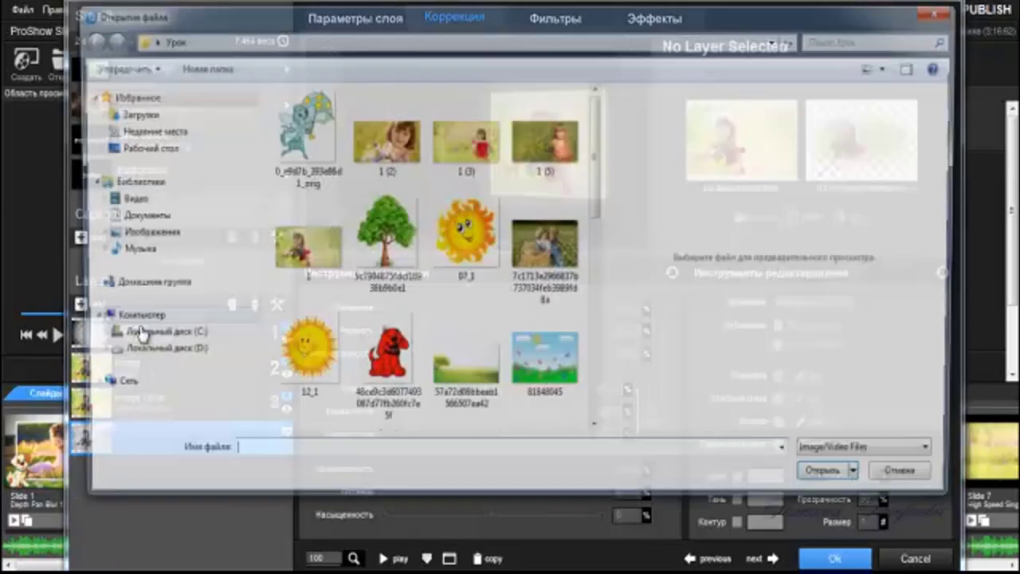
drag(602, 169, 638, 290)
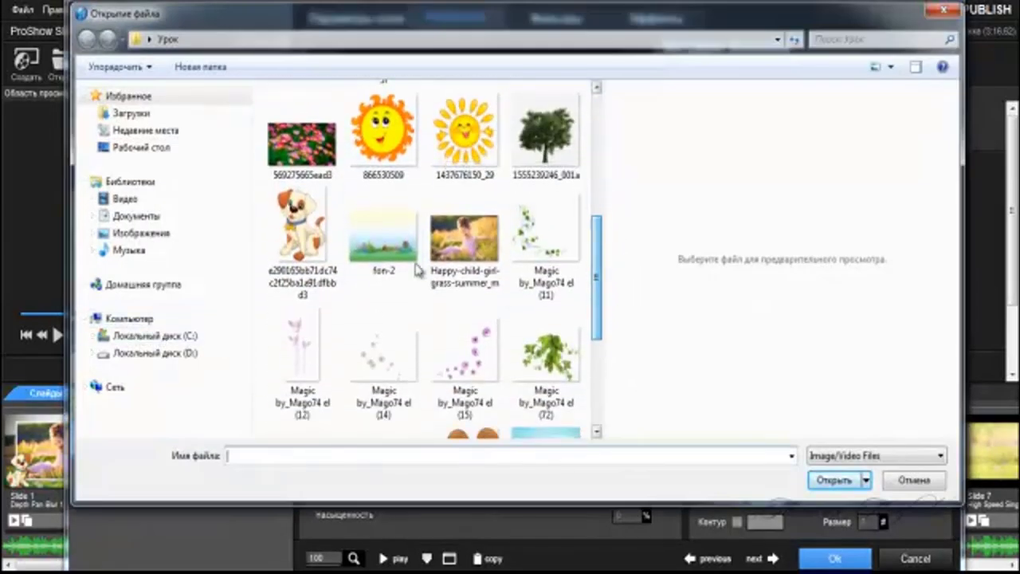
click(372, 259)
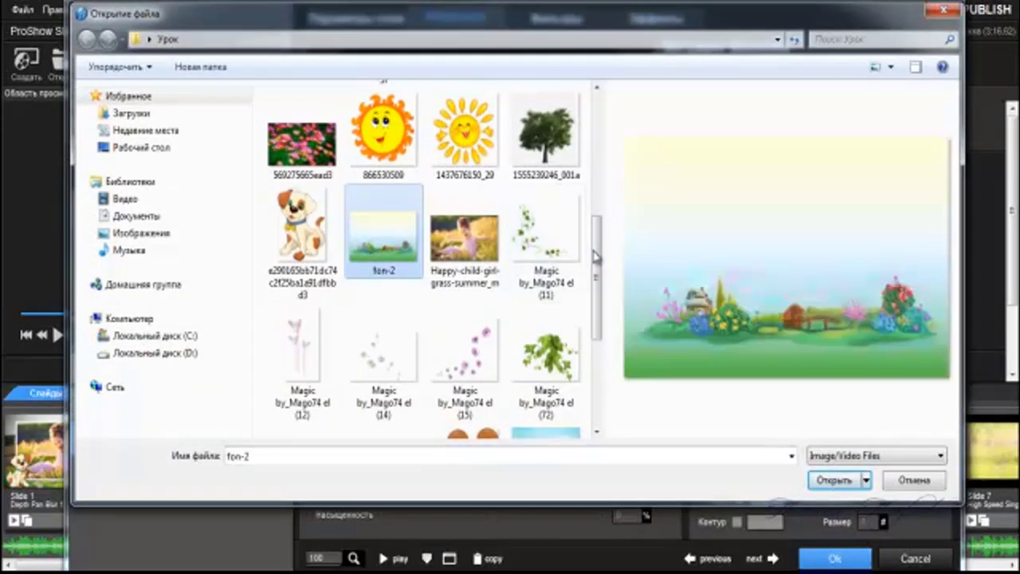
drag(598, 258, 617, 335)
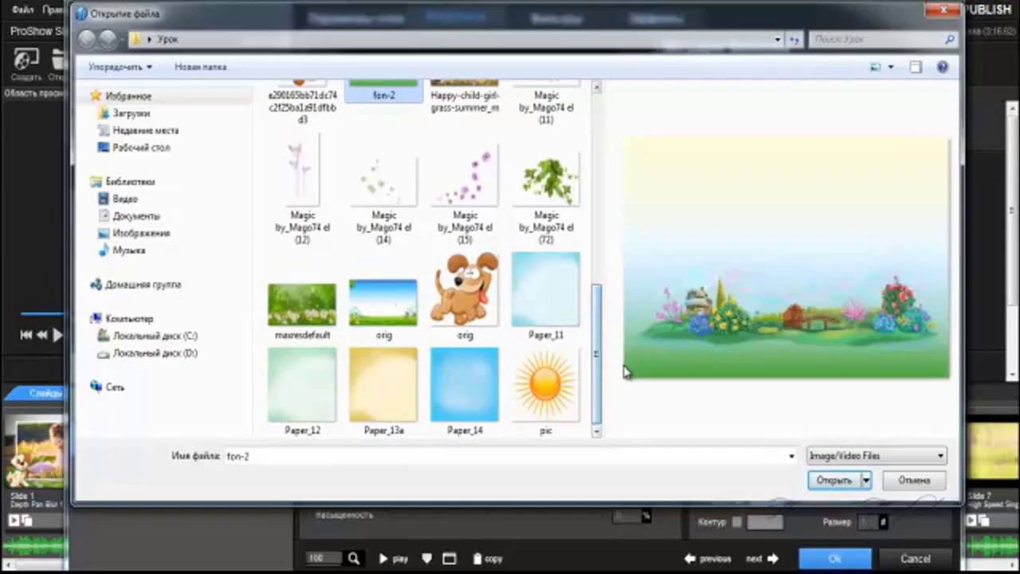
click(385, 305)
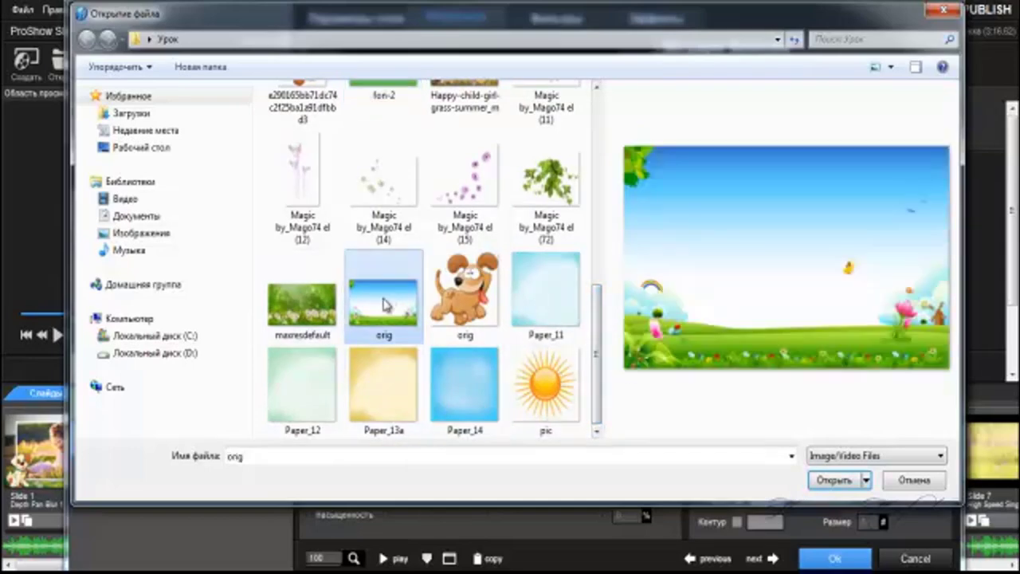
click(830, 480)
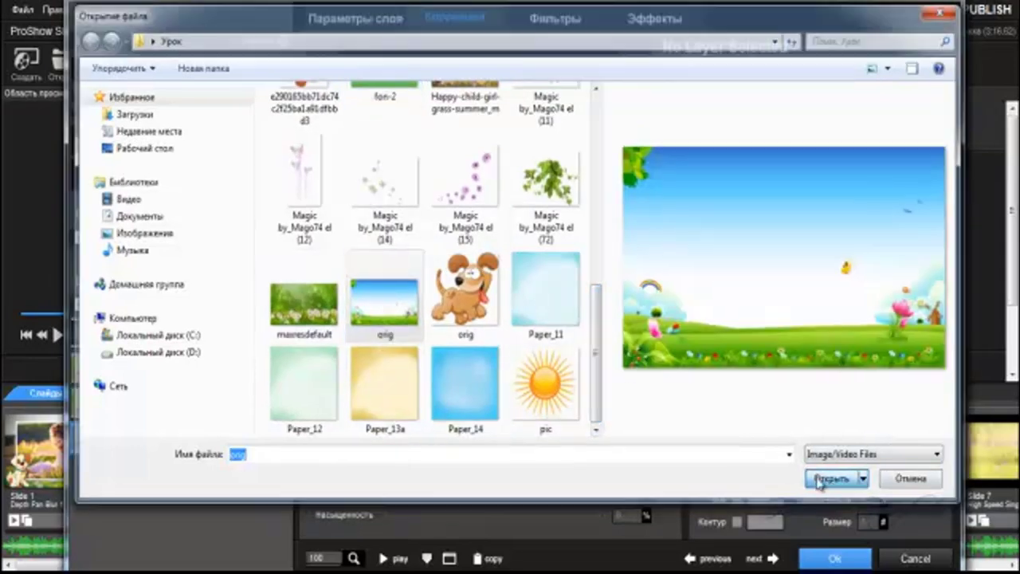
Step: Set the orig meadow layer to fill the whole frame
click(344, 26)
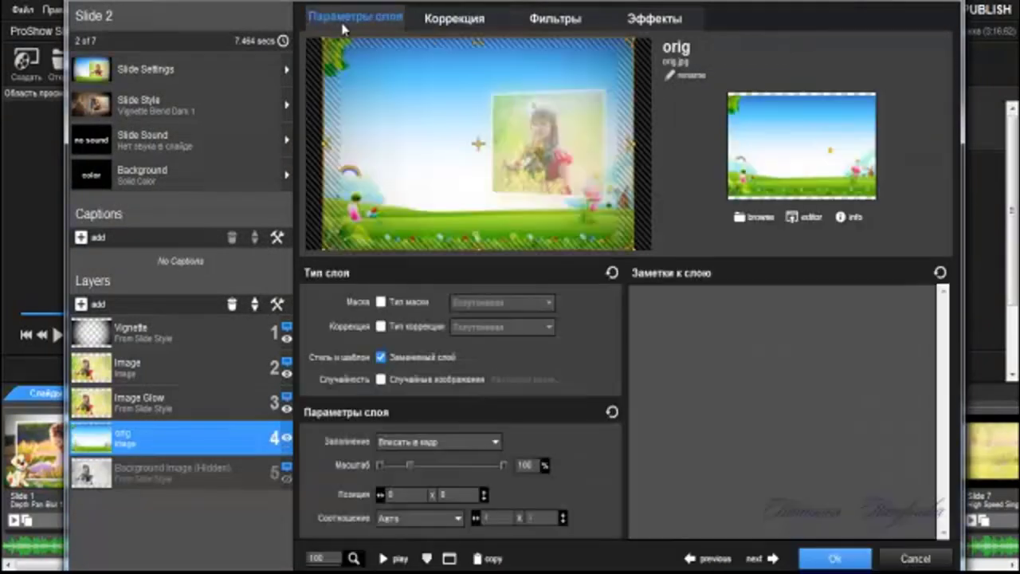
click(495, 444)
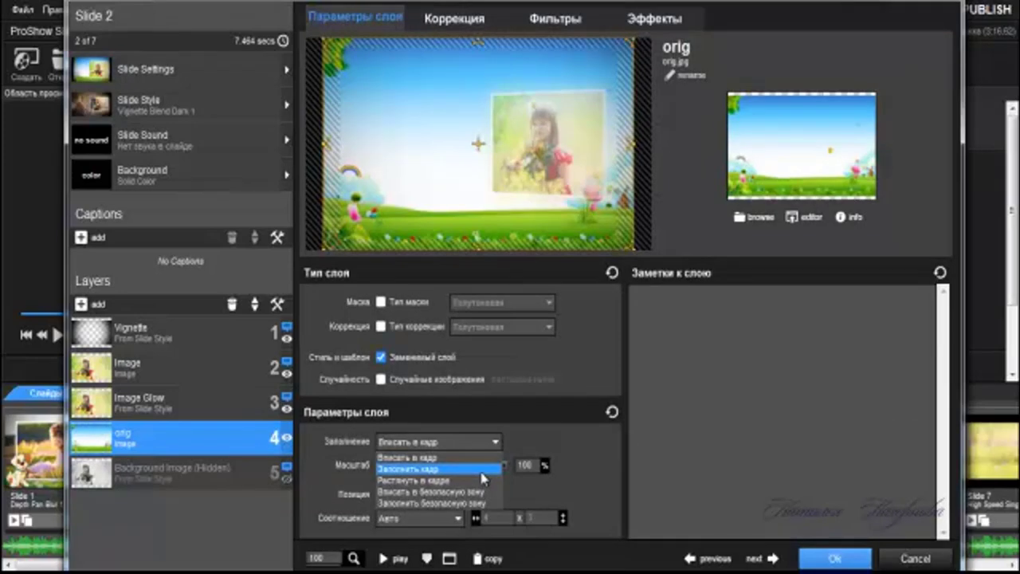
click(482, 471)
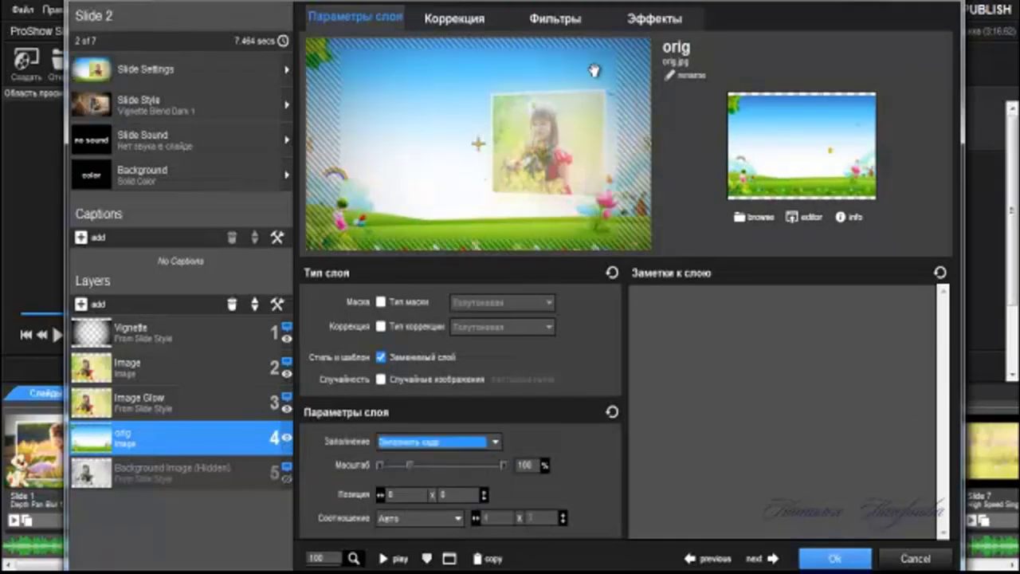
Step: Scale the meadow layer to 120% at its end keyframe
click(656, 27)
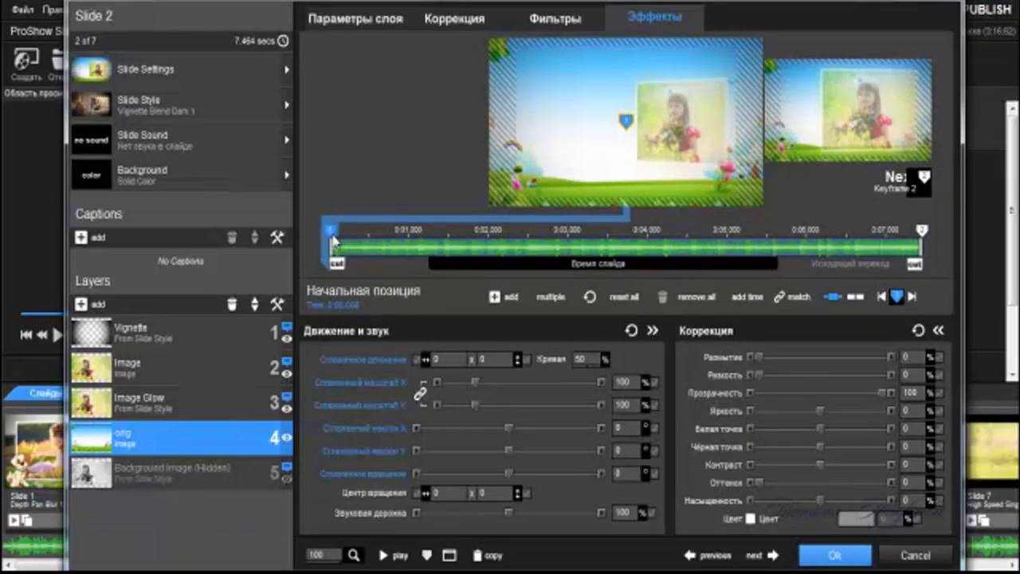
click(923, 230)
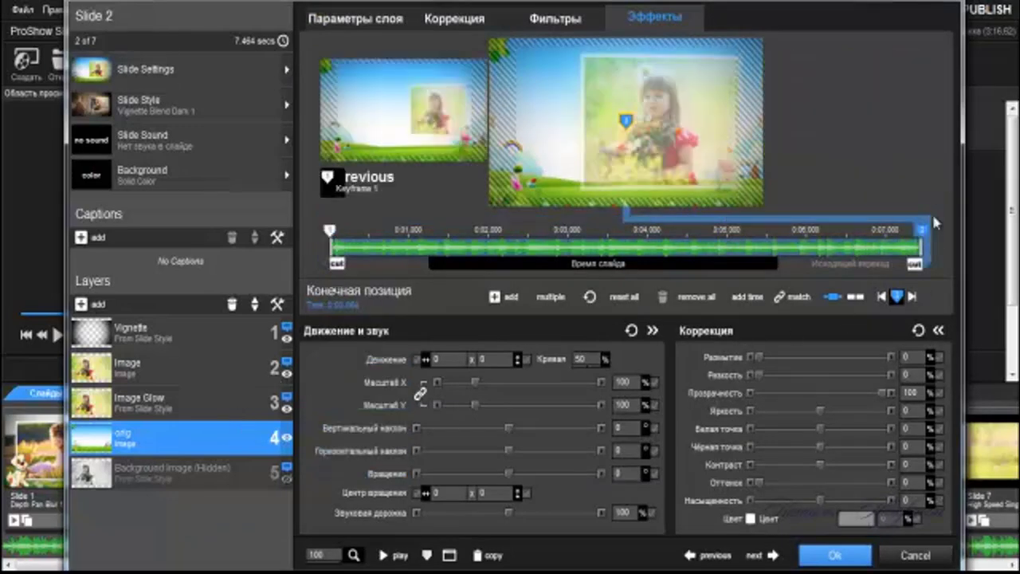
scroll(543, 136, up, 2)
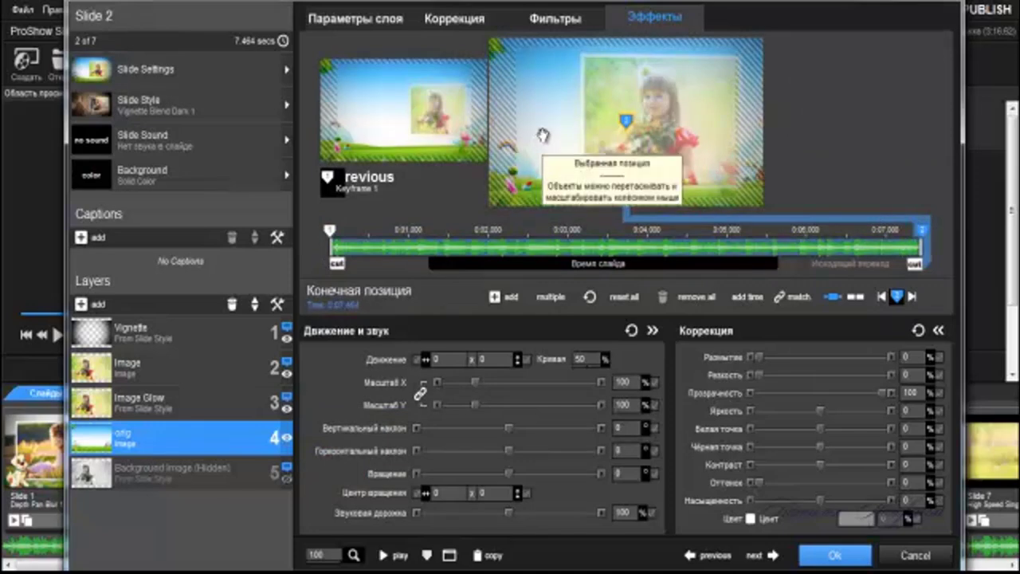
scroll(543, 135, up, 2)
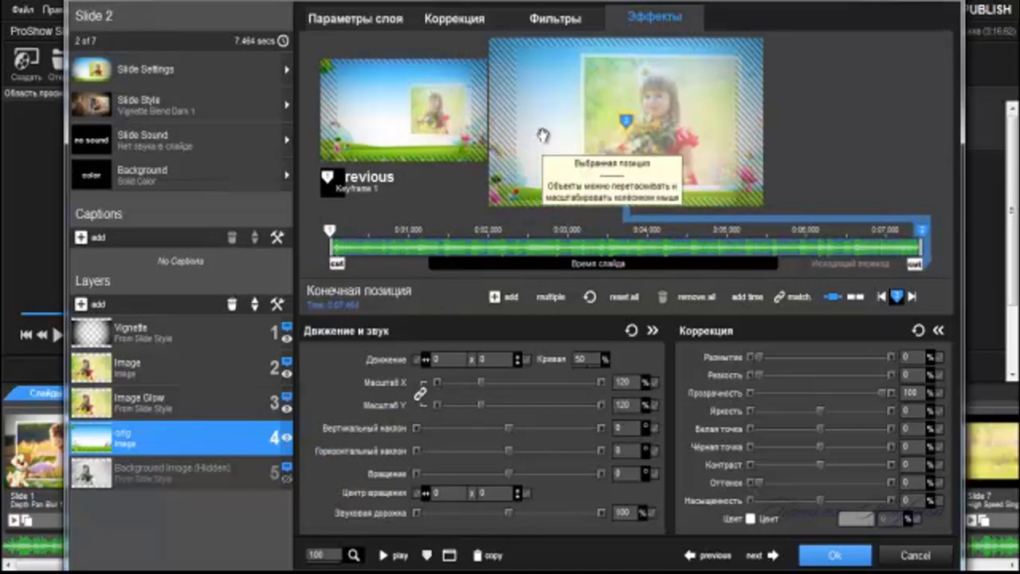
click(253, 370)
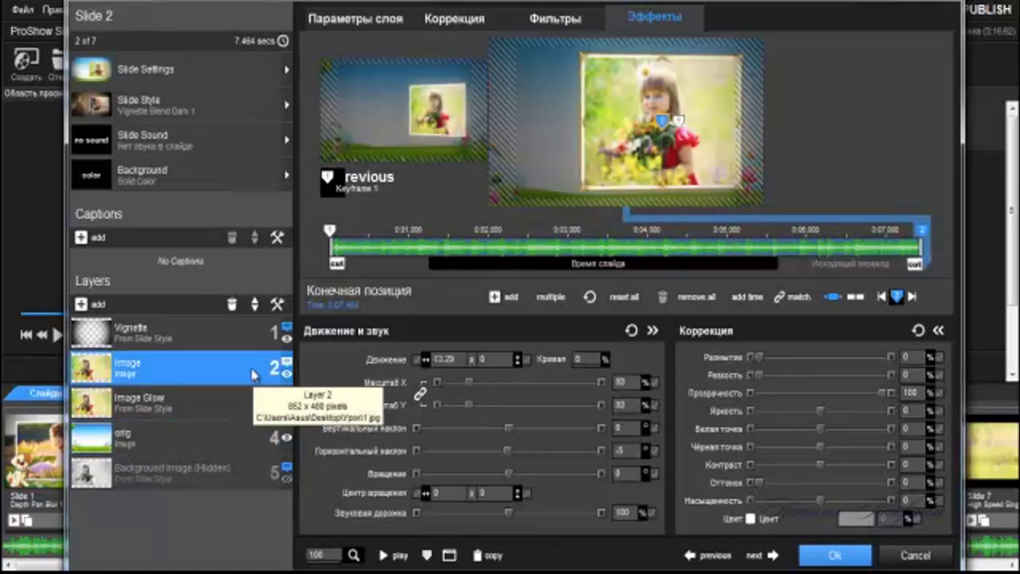
click(440, 23)
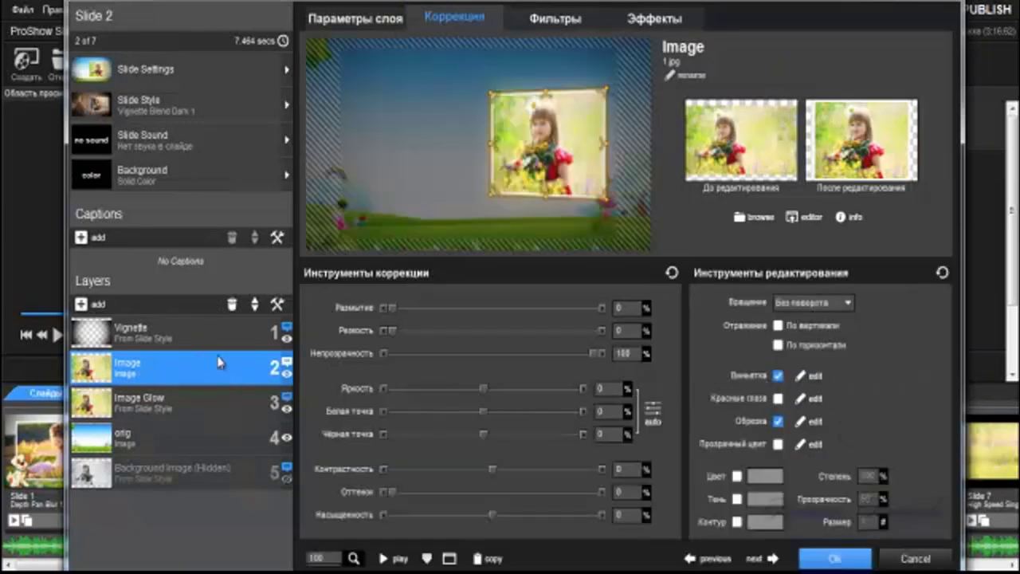
Step: Pick a square vignette preset for the girl's photo after trying oval and rounded styles
click(813, 377)
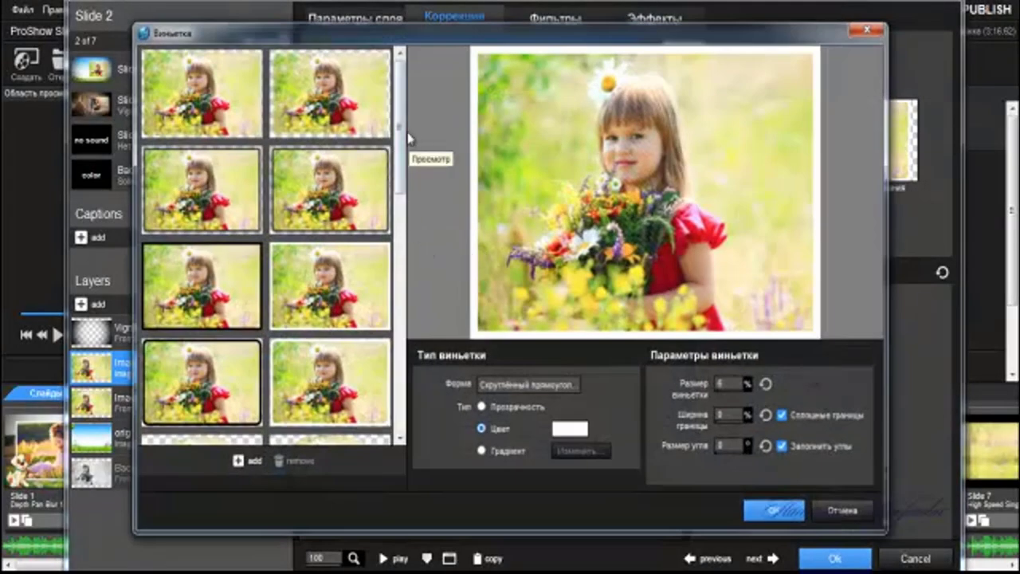
drag(401, 143, 412, 253)
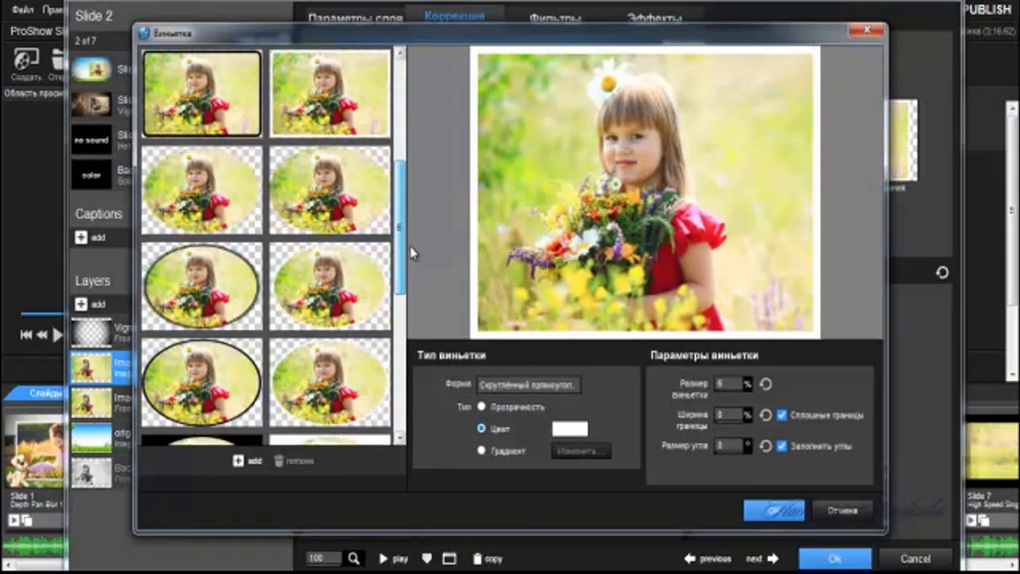
click(327, 295)
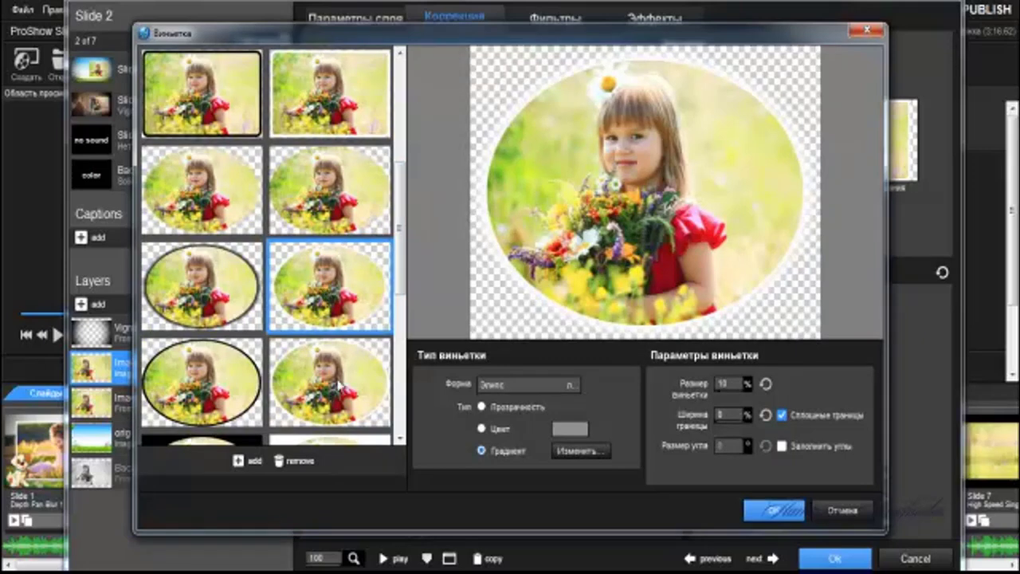
click(330, 383)
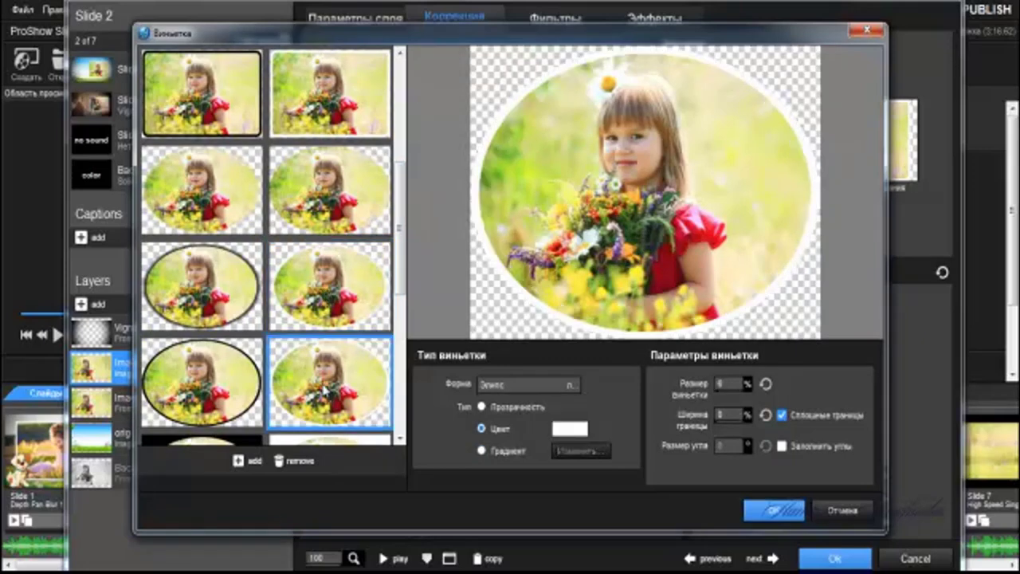
scroll(326, 391, up, 3)
scroll(343, 315, down, 2)
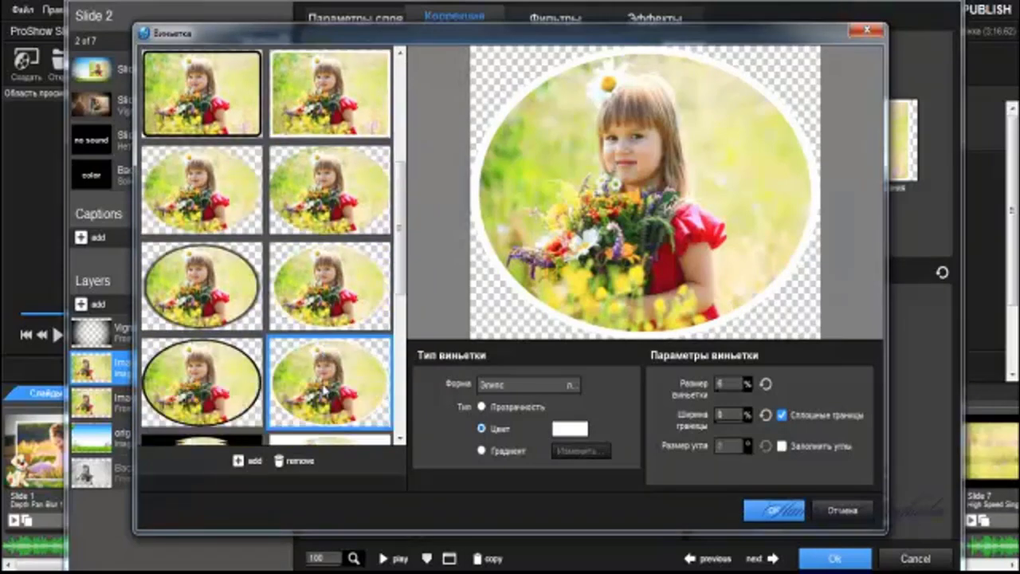
click(335, 114)
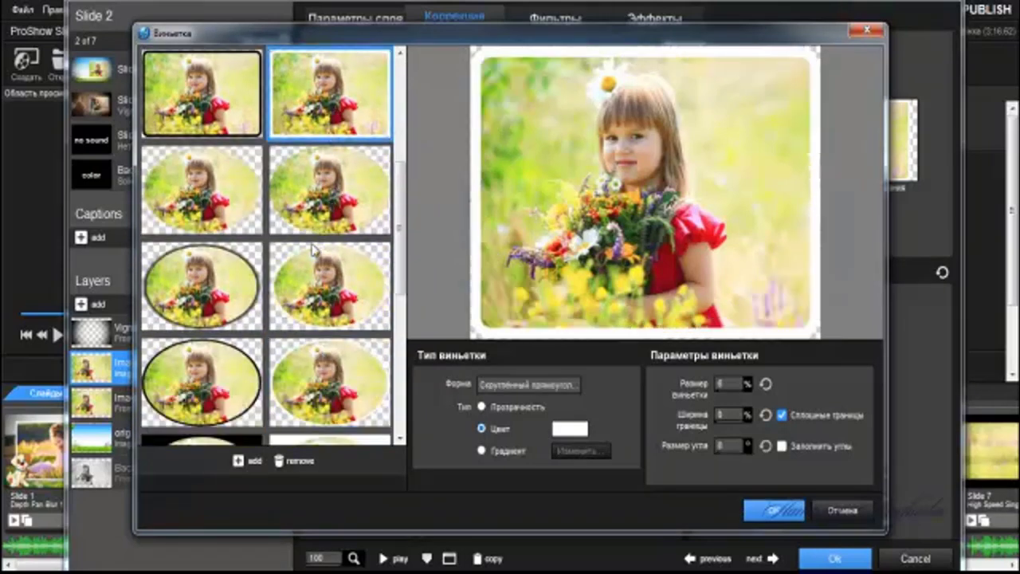
drag(403, 260, 397, 202)
scroll(396, 202, up, 2)
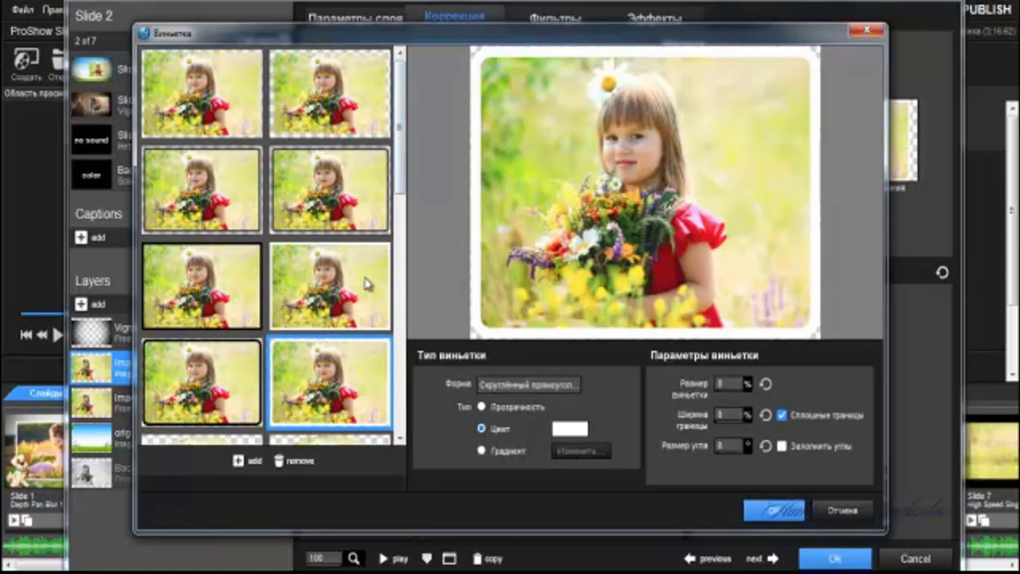
key(Up)
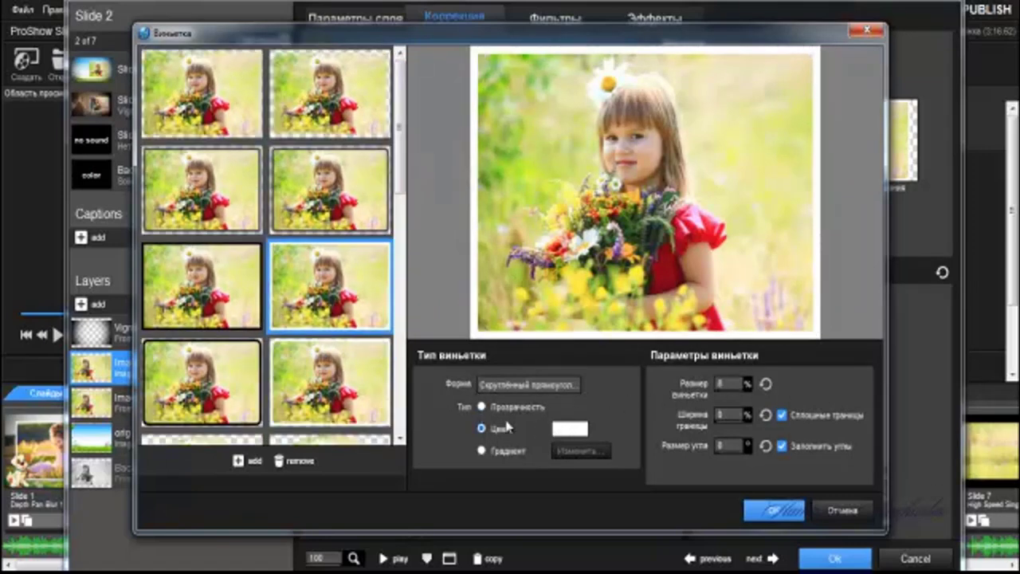
Step: Set the vignette colour to a light red sampled from the girl's dress
click(574, 431)
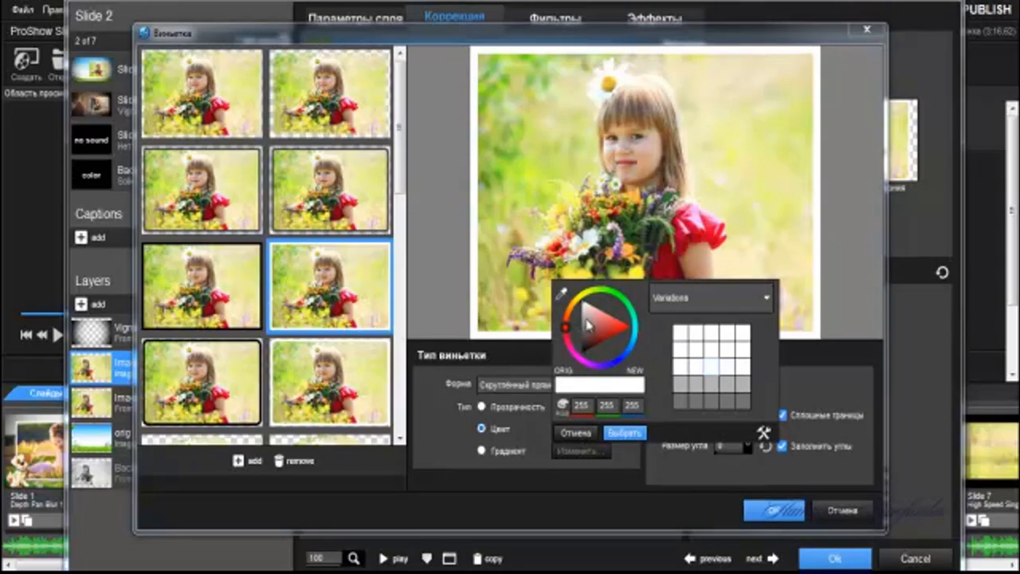
click(563, 296)
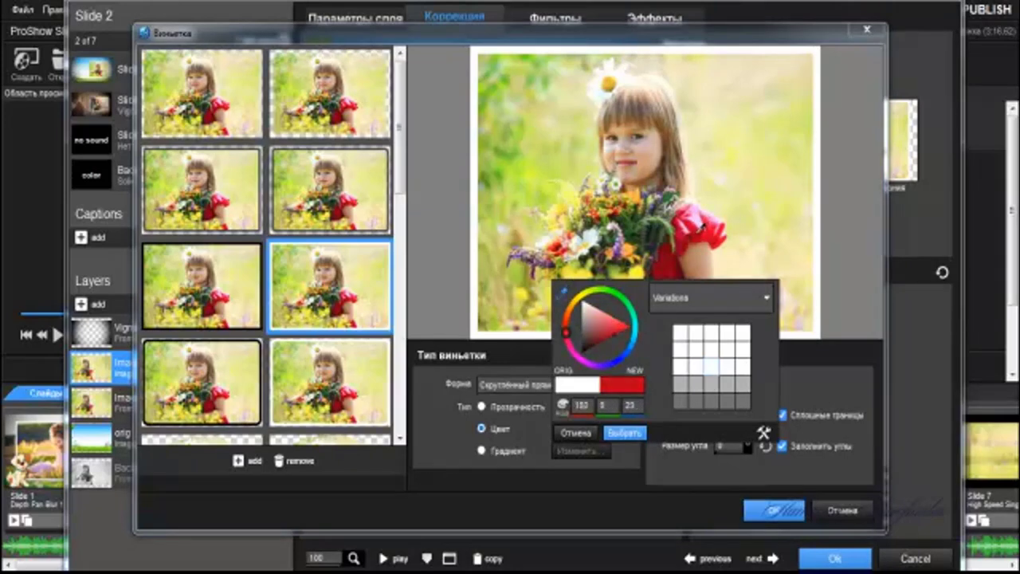
click(696, 239)
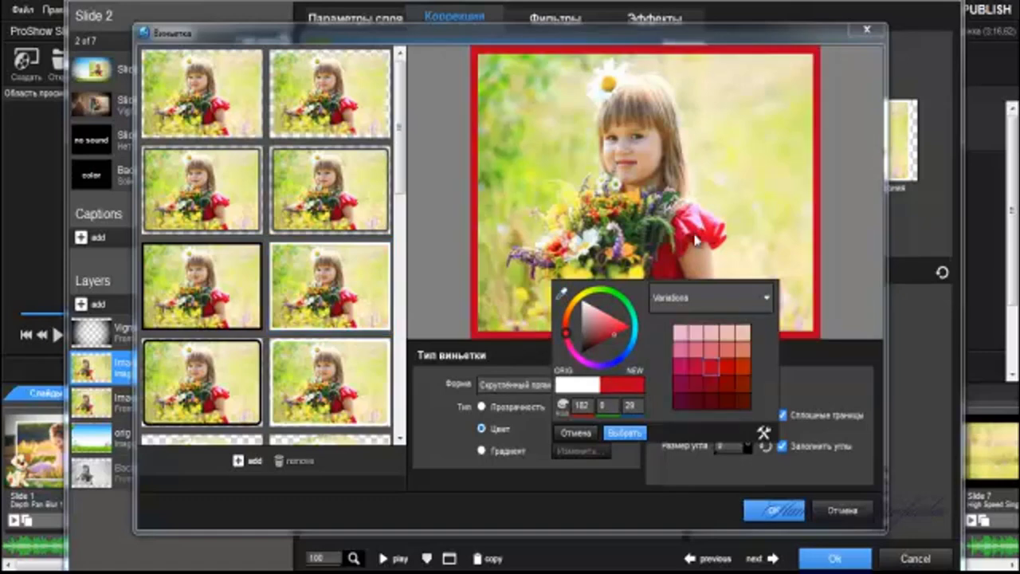
click(616, 332)
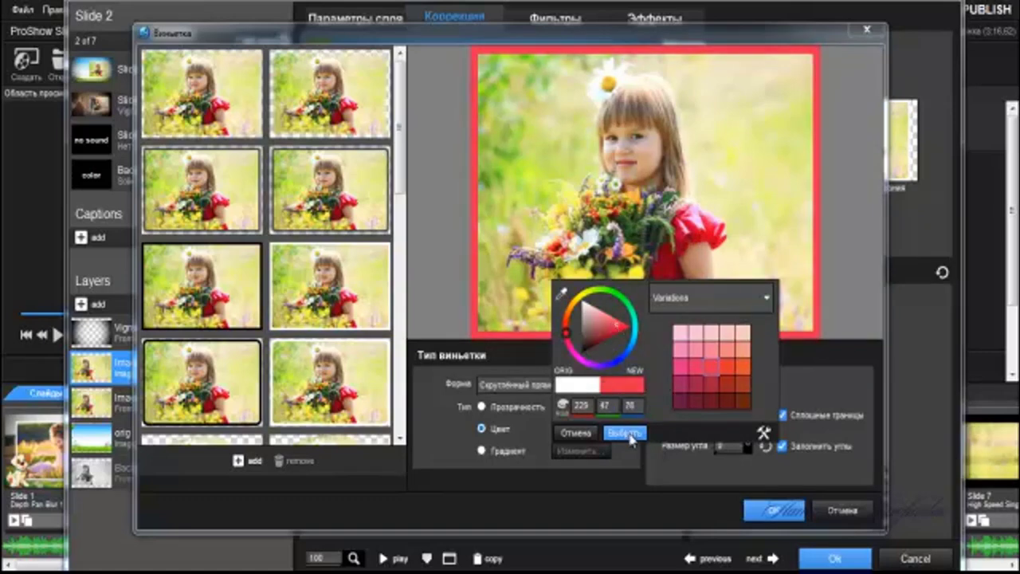
click(627, 433)
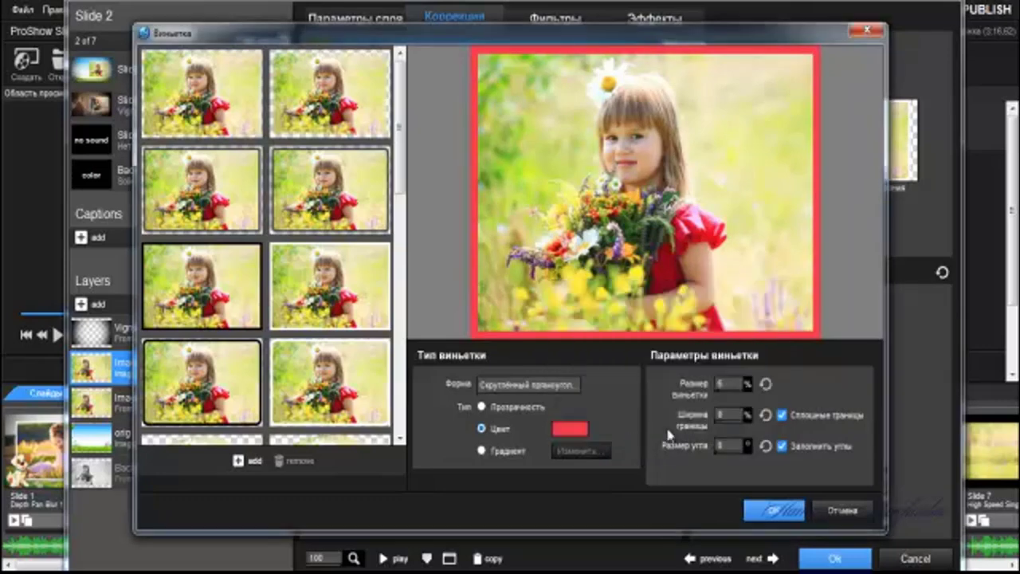
Step: Turn off the solid border, set the vignette size to 5% and apply it
click(783, 415)
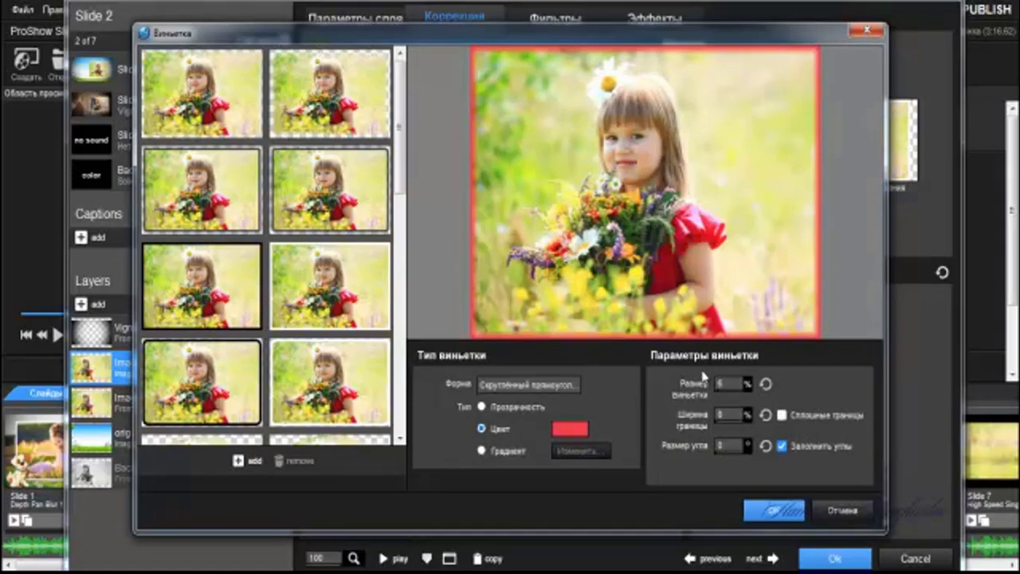
drag(725, 386, 658, 407)
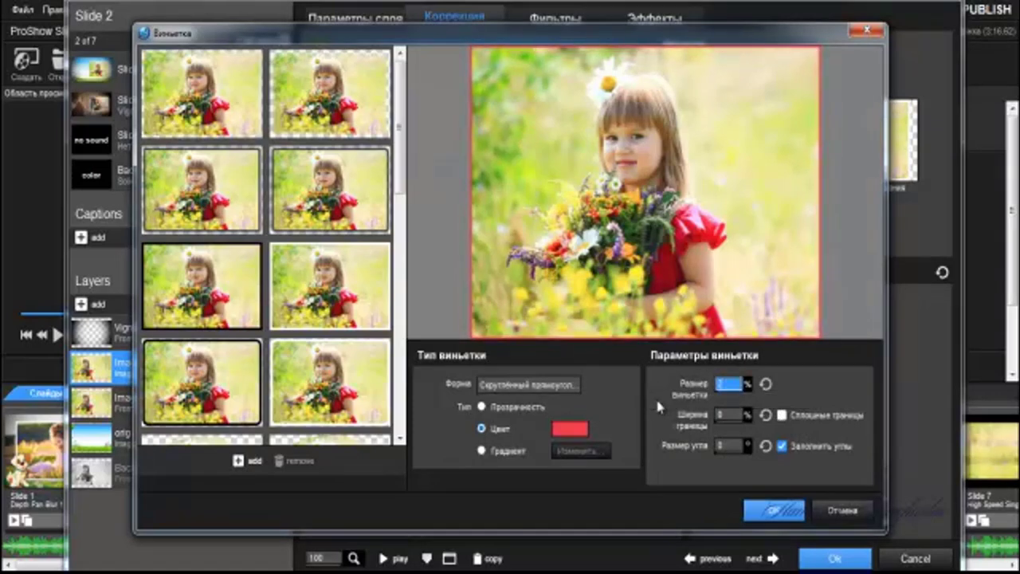
drag(728, 384, 657, 403)
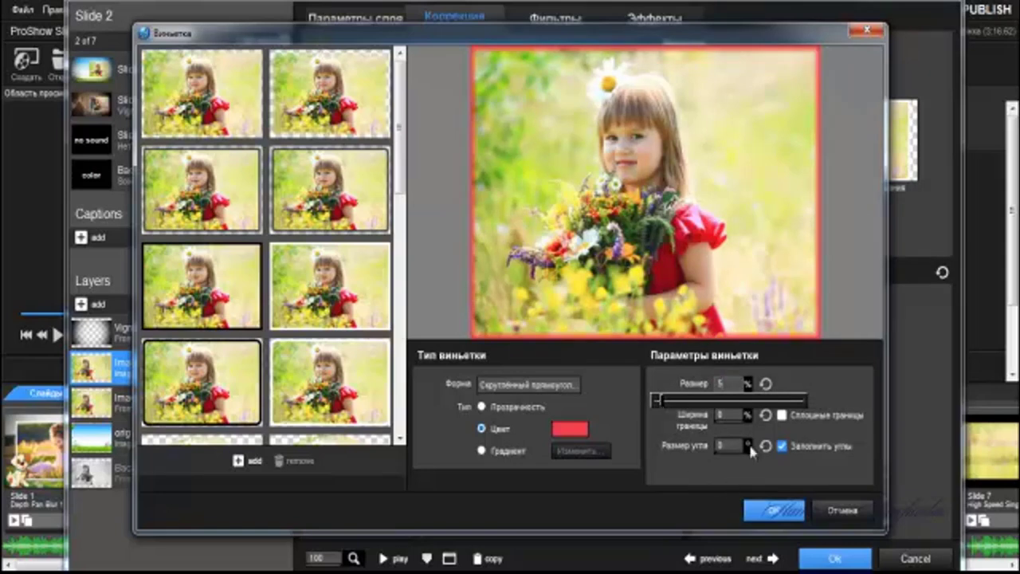
click(657, 420)
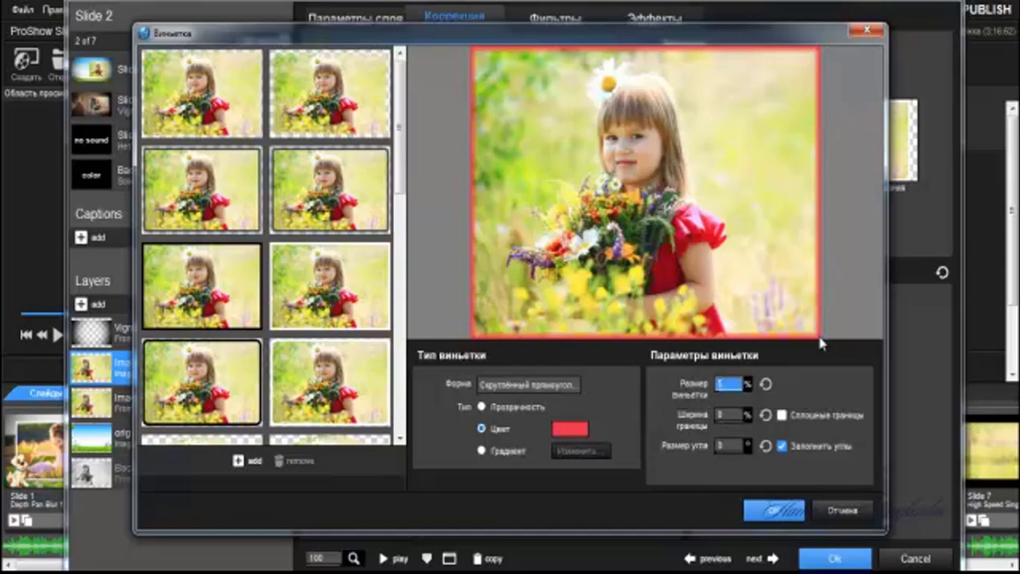
click(766, 511)
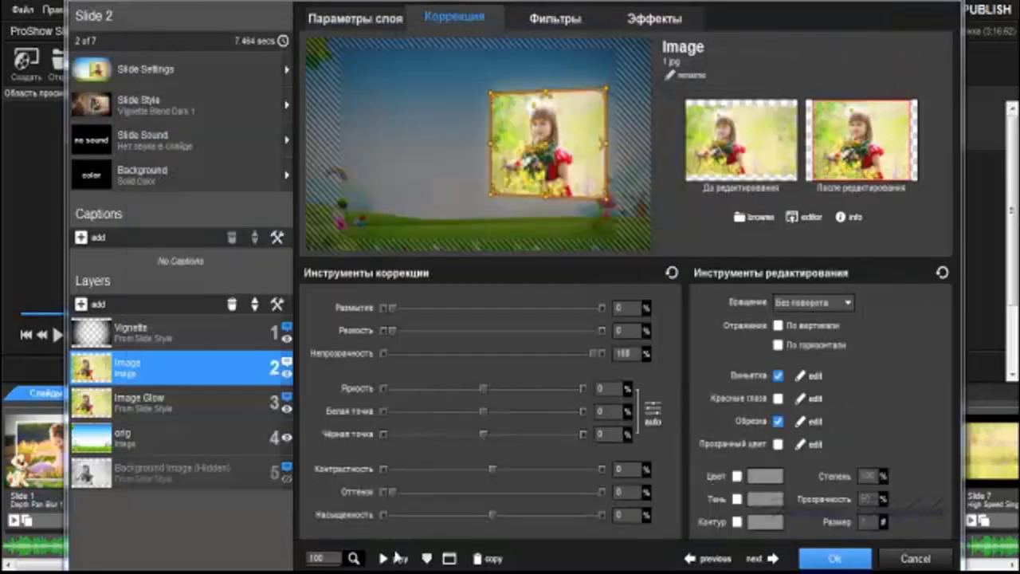
Step: Preview the slide with the vignetted photo, then select the orig background layer
click(383, 559)
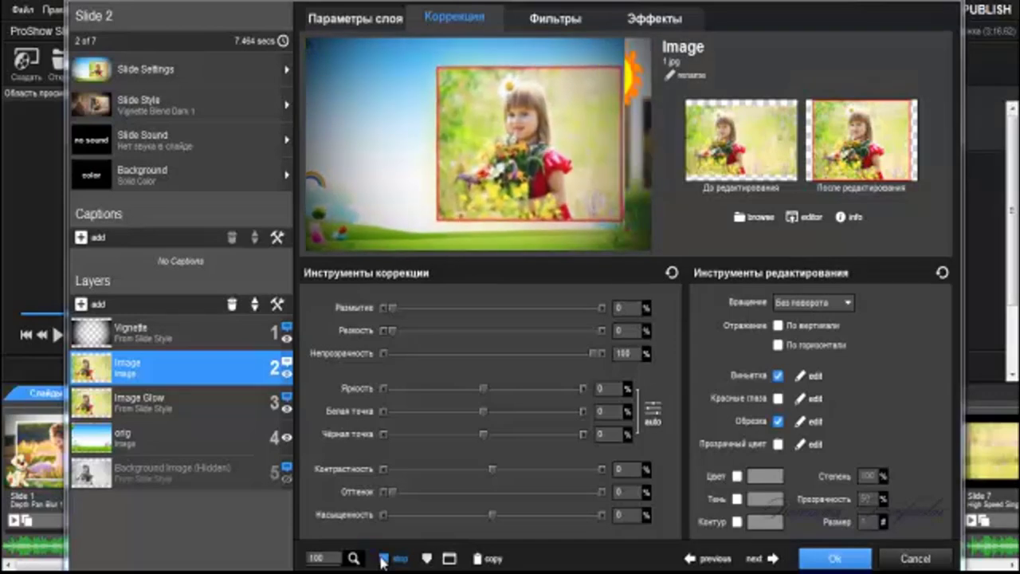
click(382, 559)
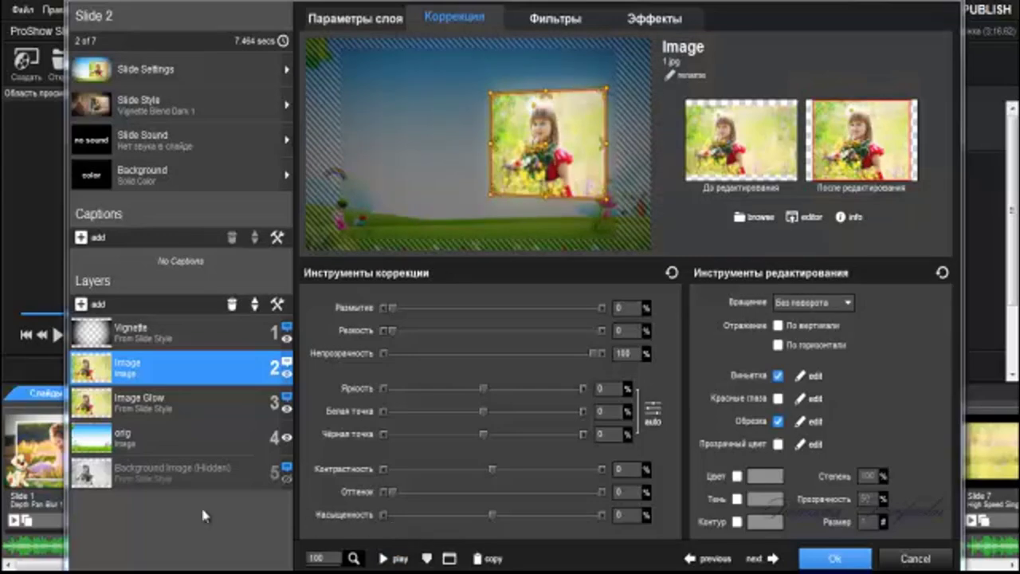
click(175, 437)
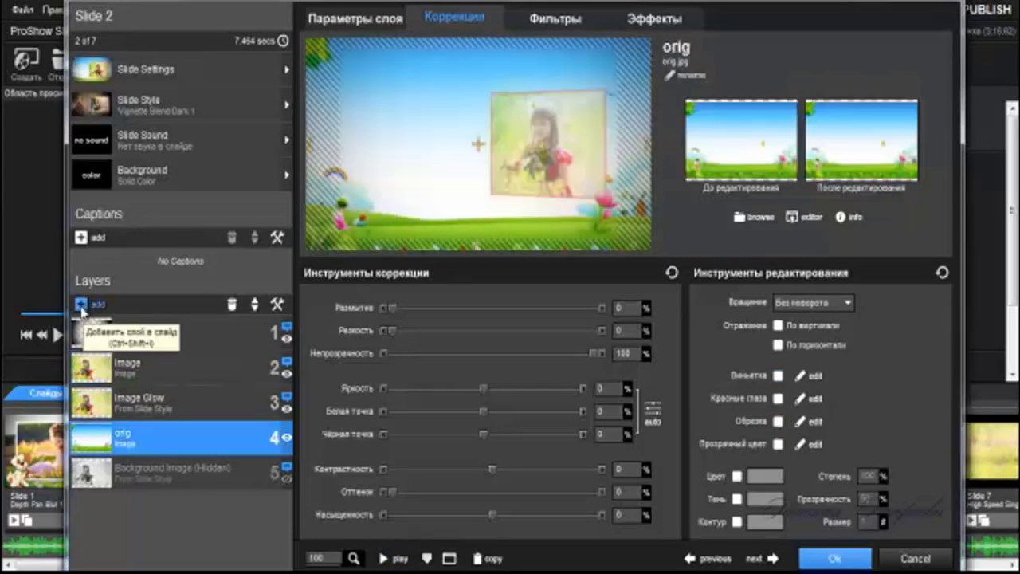
click(80, 304)
click(132, 324)
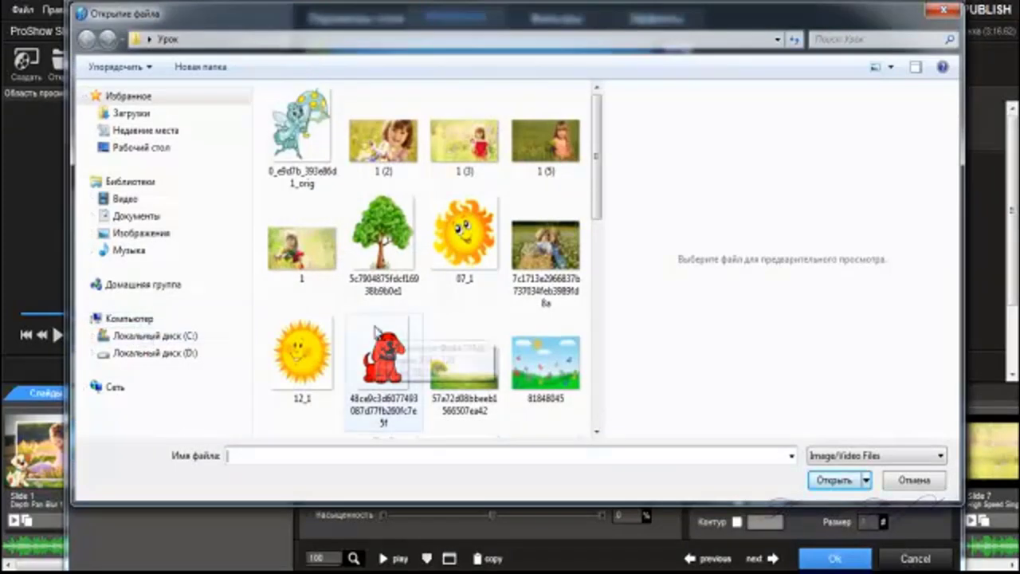
drag(596, 159, 599, 255)
click(460, 227)
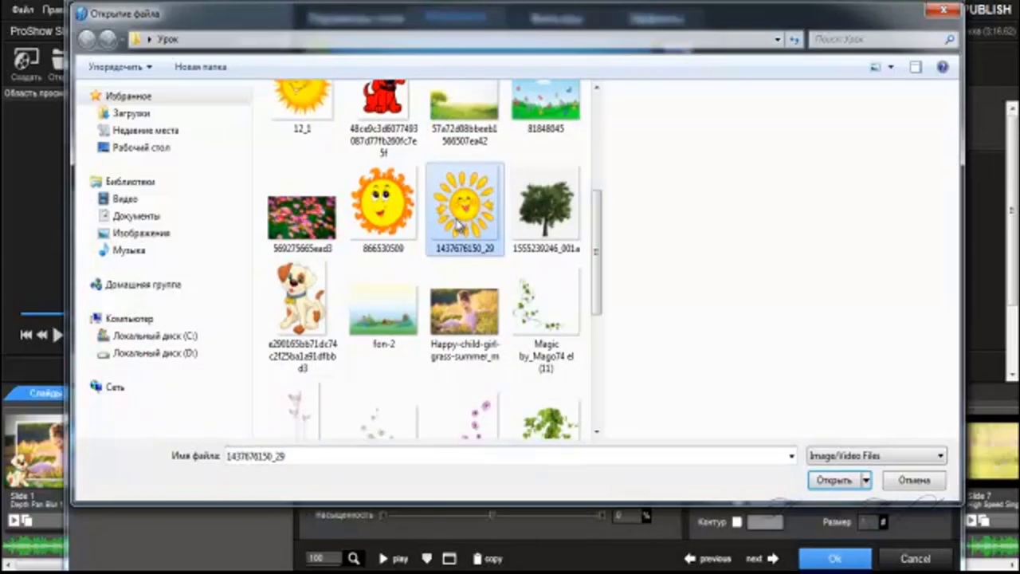
click(834, 480)
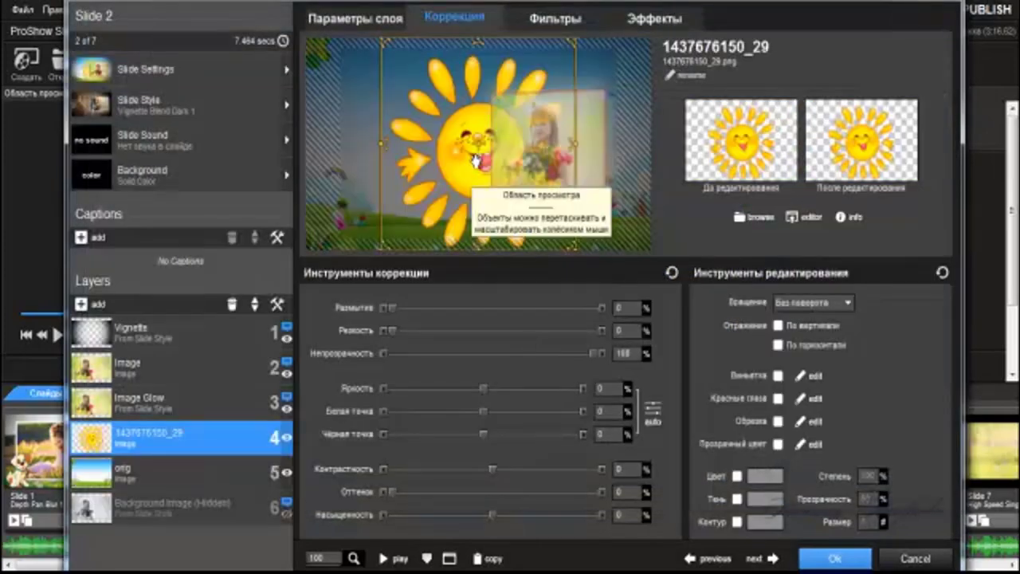
Step: Shrink the sun and move it into the slide's top-left corner
scroll(462, 113, down, 2)
scroll(463, 113, down, 2)
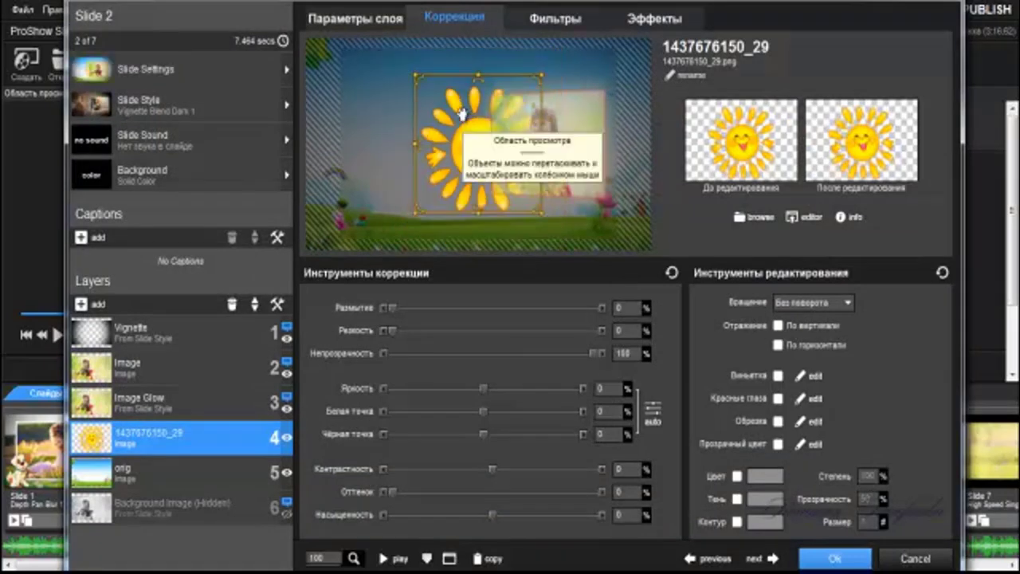
scroll(462, 113, down, 1)
scroll(461, 112, down, 1)
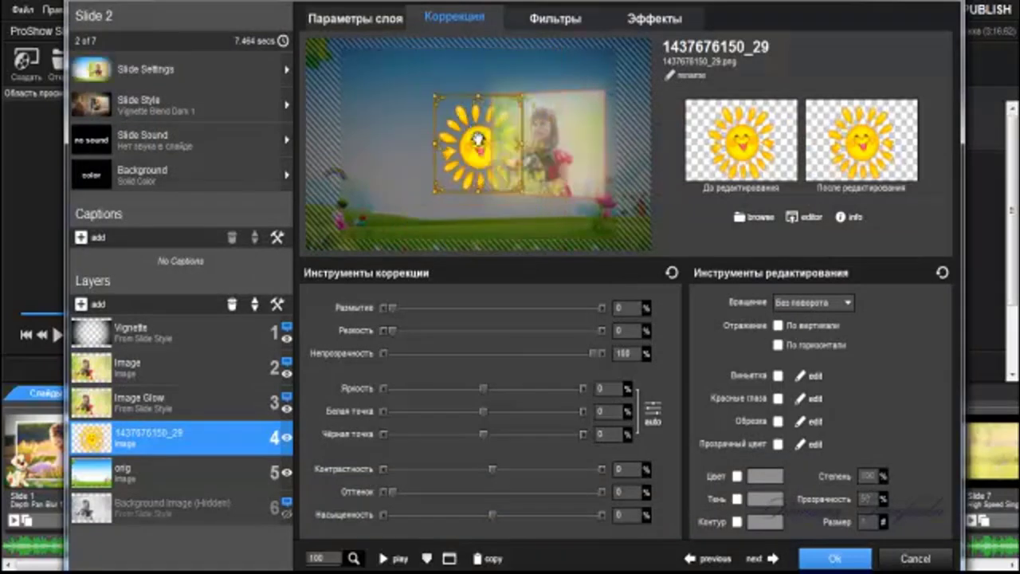
mouse_move(462, 112)
mouse_down()
mouse_move(371, 68)
mouse_move(348, 84)
mouse_up()
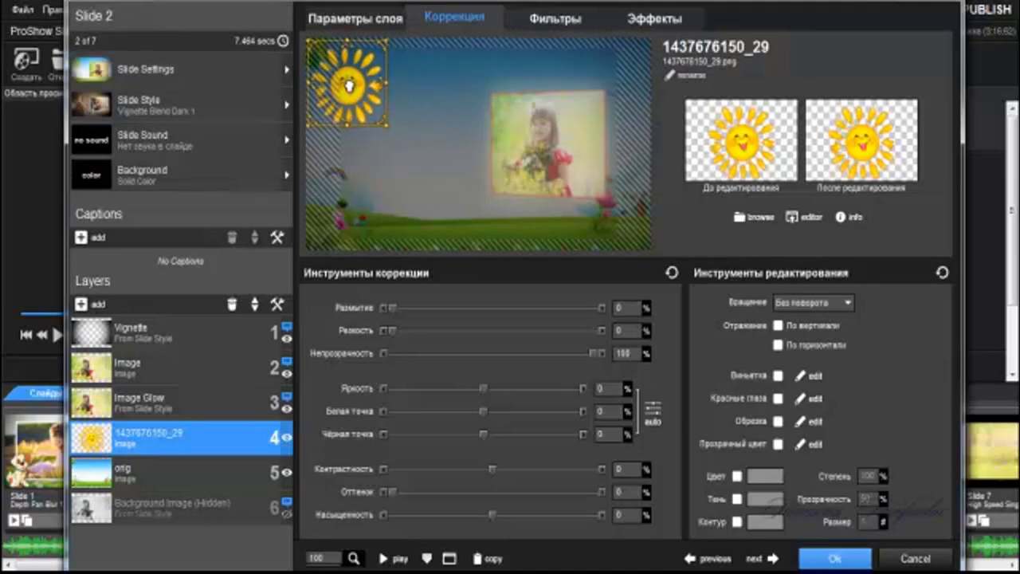
Step: Rotate the sun from -18° at the first keyframe to 54° at the end, then scrub to check
click(653, 25)
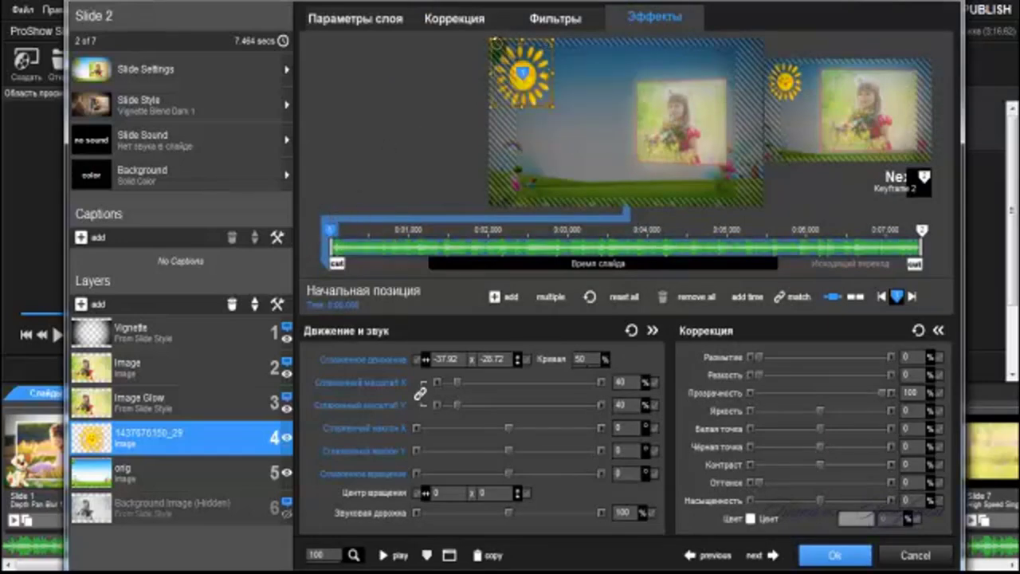
drag(496, 41, 488, 52)
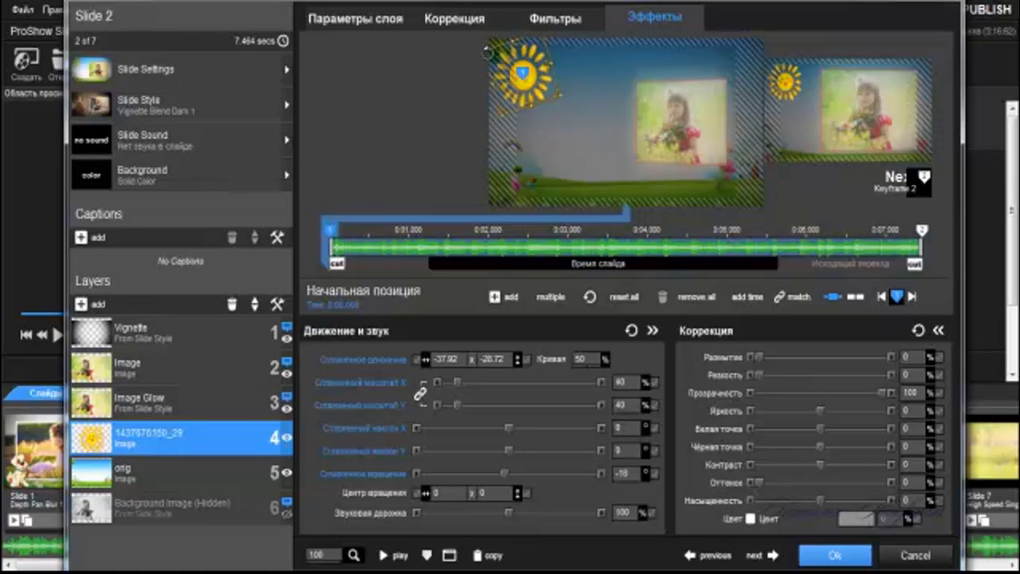
click(923, 231)
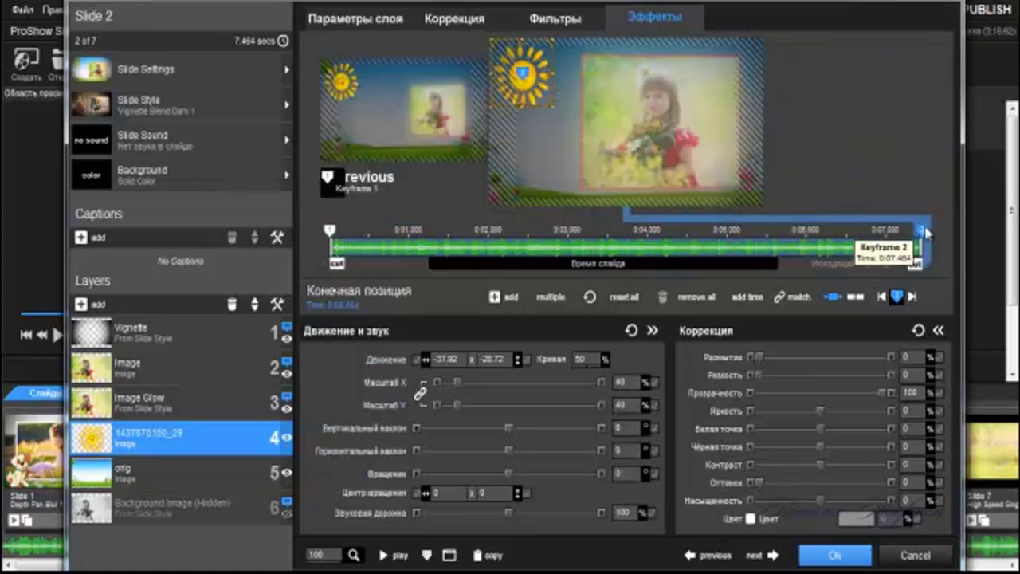
drag(546, 99, 519, 112)
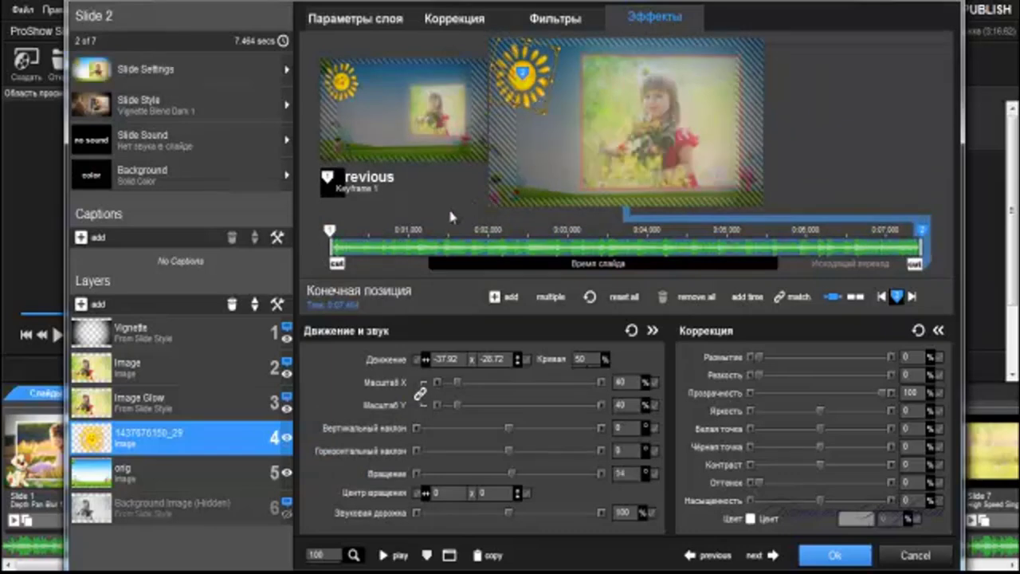
mouse_move(351, 260)
mouse_down()
mouse_move(517, 285)
mouse_move(692, 253)
mouse_move(877, 246)
mouse_up()
Step: With the orig backdrop selected, add the cartoon dog picture orig as a new layer
click(146, 478)
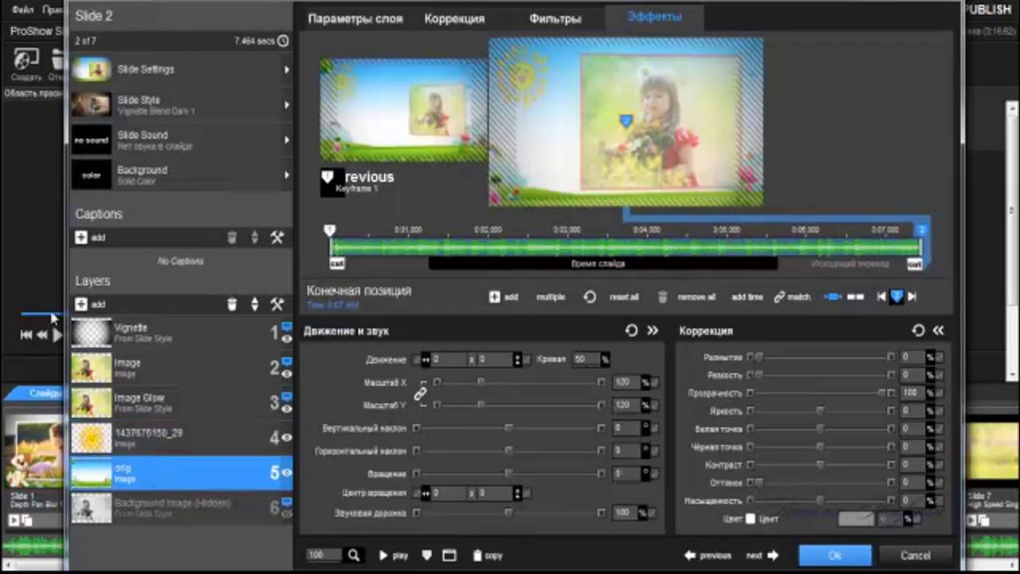
click(82, 306)
click(115, 326)
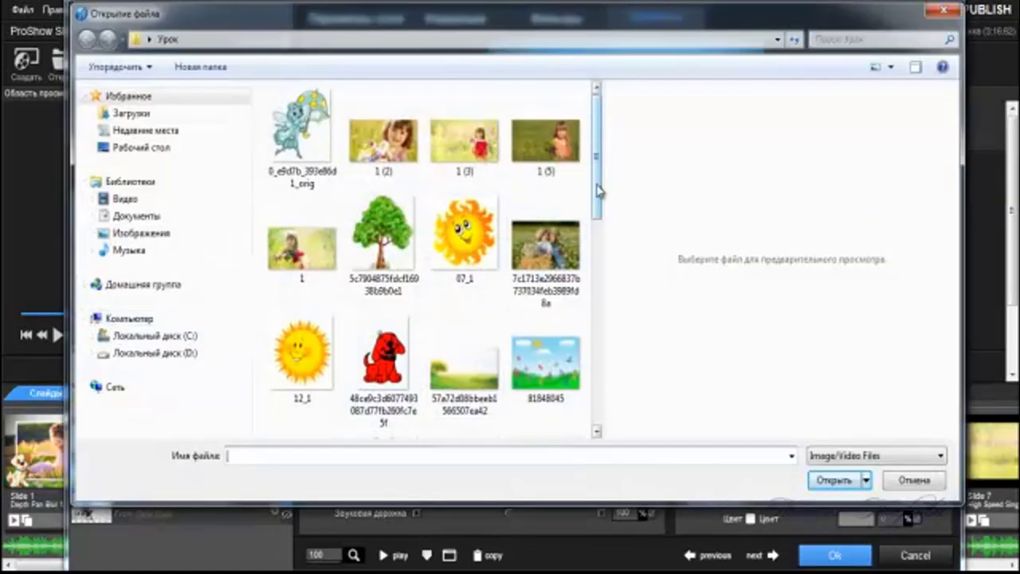
drag(601, 180, 607, 241)
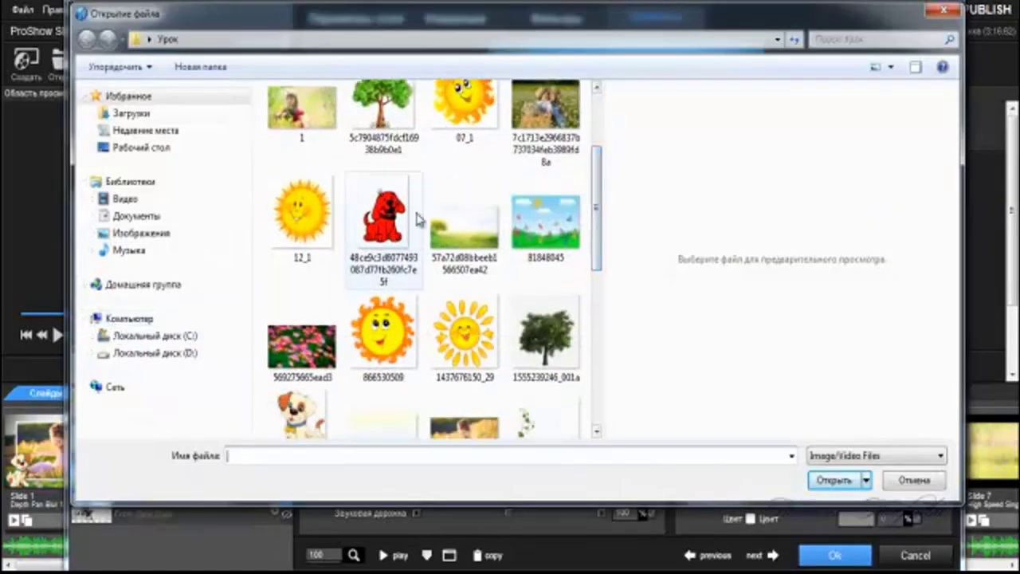
drag(601, 212, 627, 357)
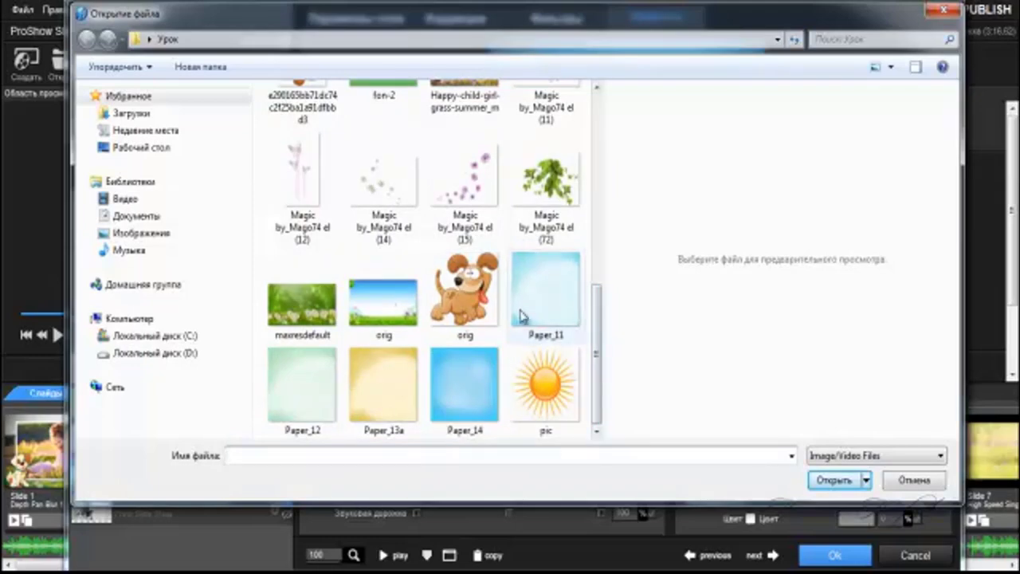
click(470, 310)
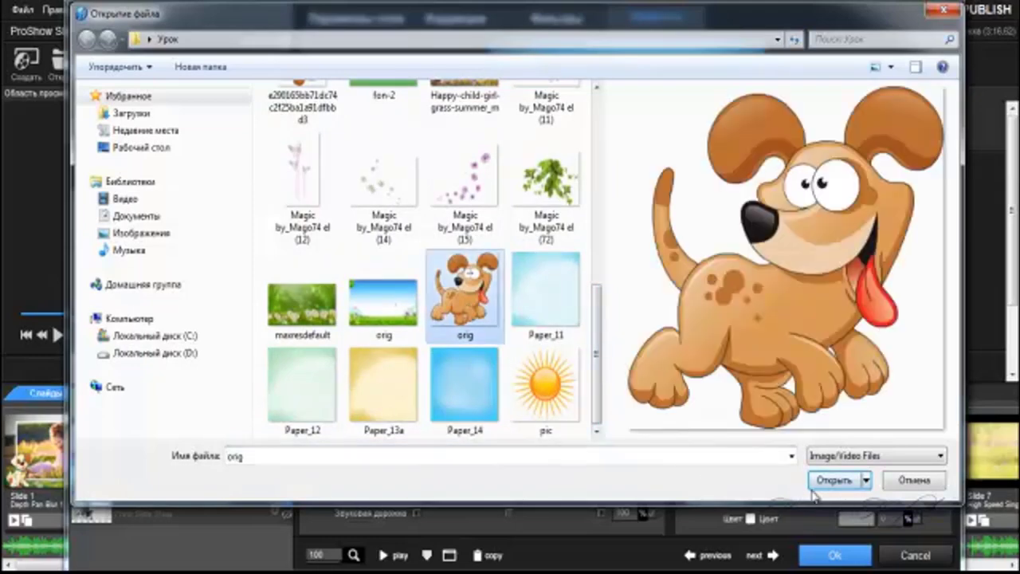
click(829, 481)
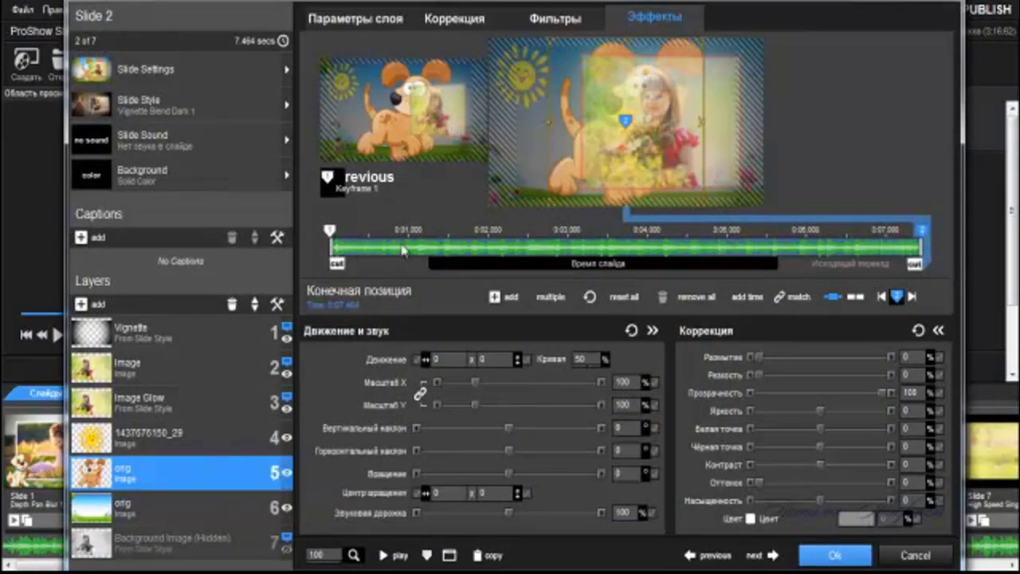
Step: At the first keyframe, shrink the dog to 40% and move it lower-left to -34.23 x 30.91
click(328, 249)
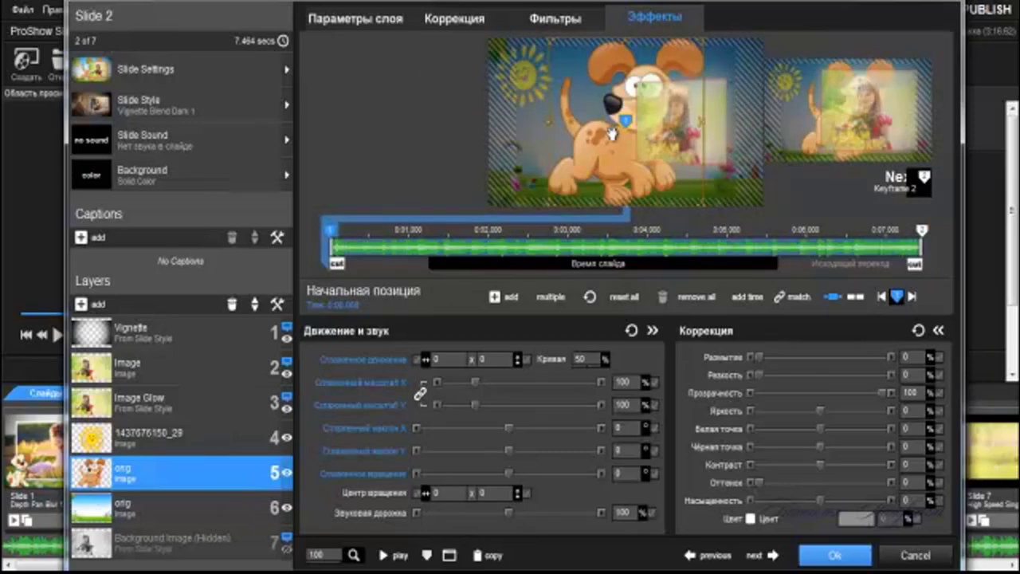
scroll(614, 135, down, 3)
scroll(614, 135, down, 3)
scroll(614, 135, down, 2)
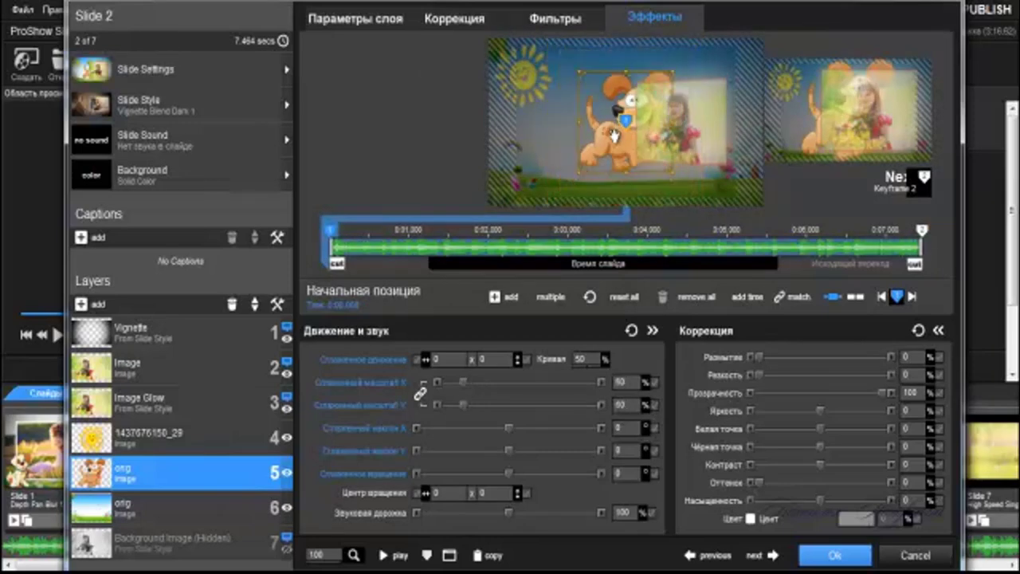
scroll(614, 136, down, 1)
drag(526, 181, 623, 122)
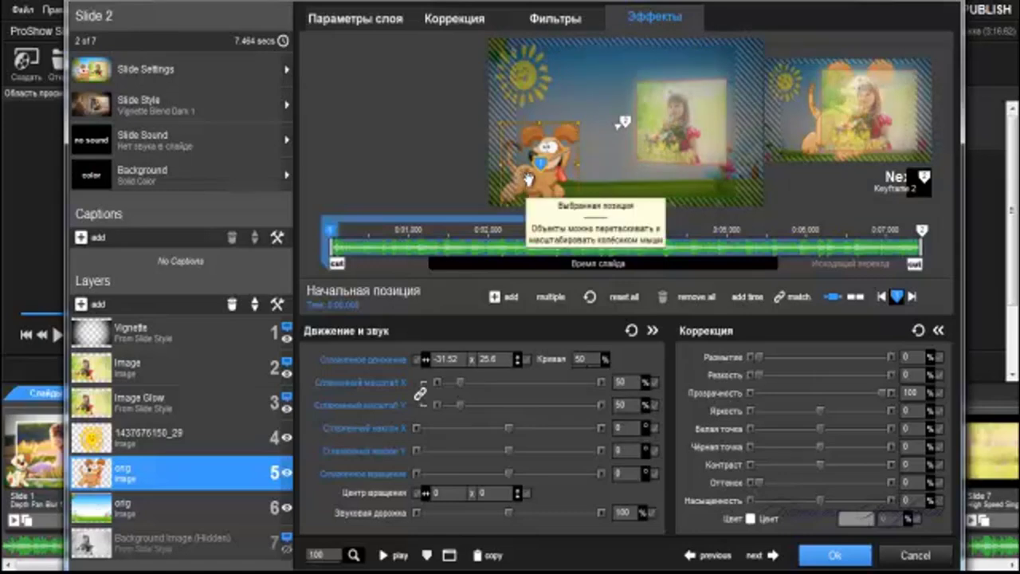
scroll(527, 179, down, 1)
scroll(532, 175, down, 1)
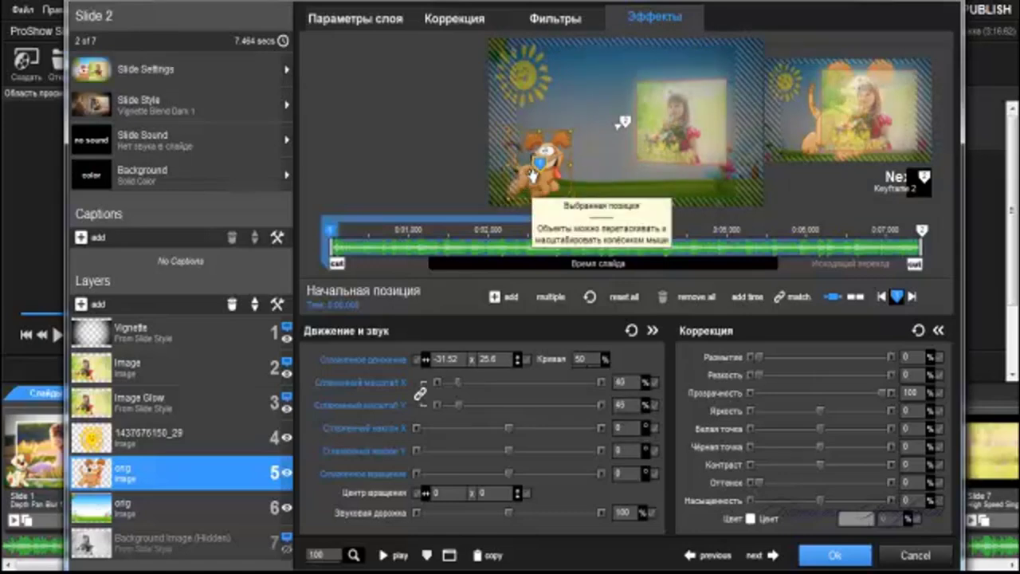
drag(532, 176, 523, 184)
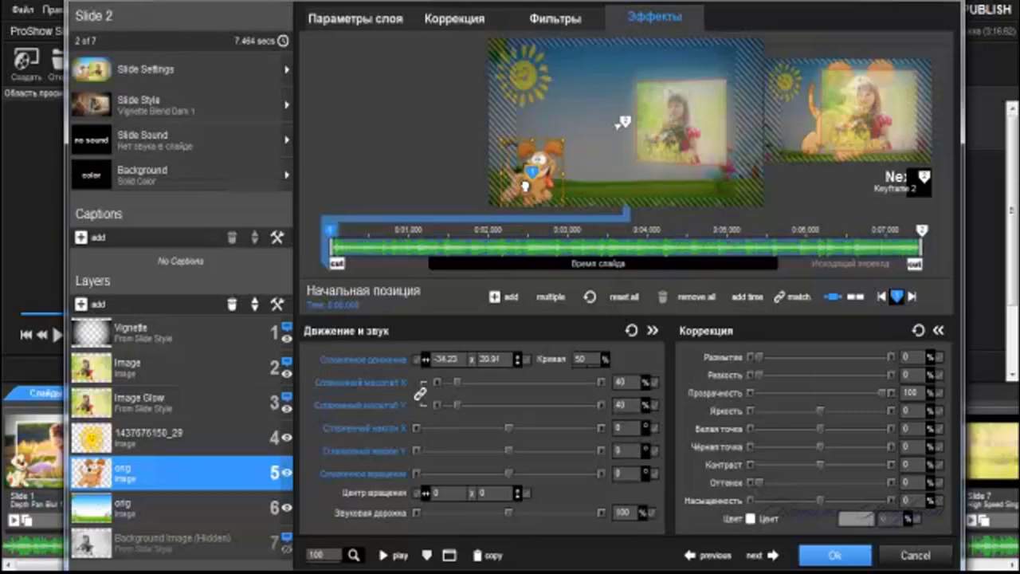
Step: Copy the dog's start position to the next keyframe and play the animation
right_click(330, 228)
click(472, 437)
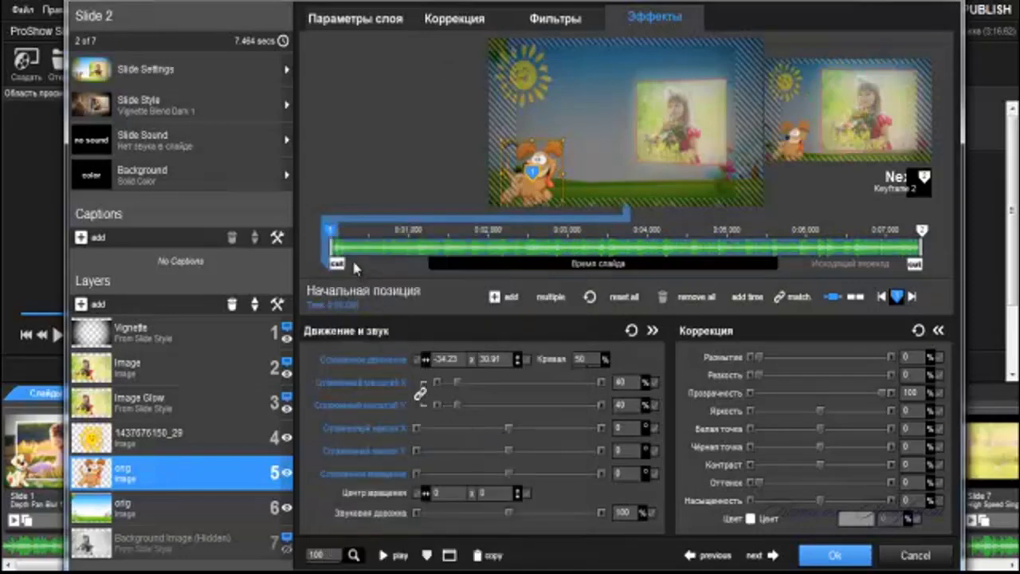
click(447, 265)
Step: Turn on Тень for Slide 2's dog and sun layers, then confirm with Ok
click(452, 30)
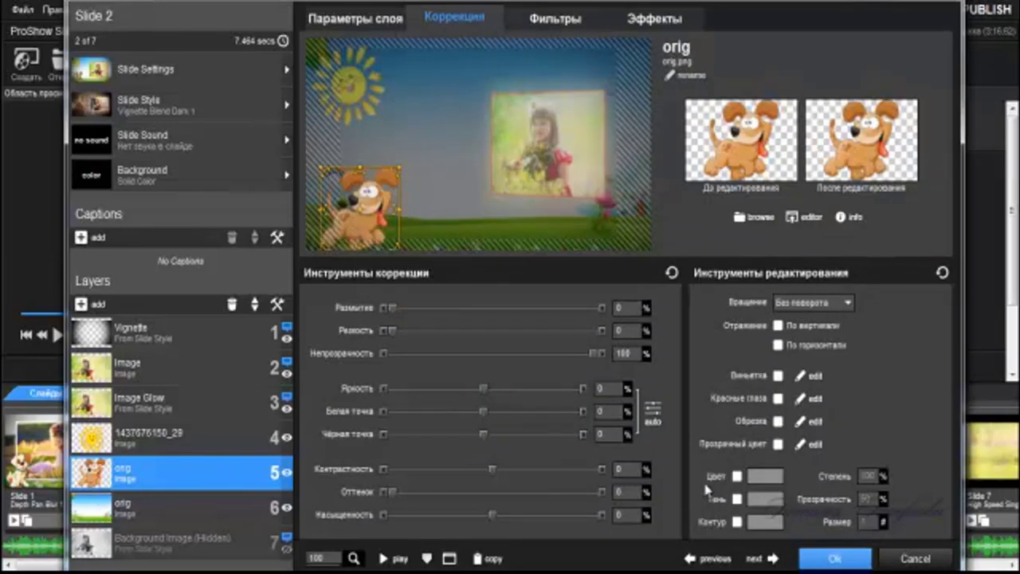
click(738, 499)
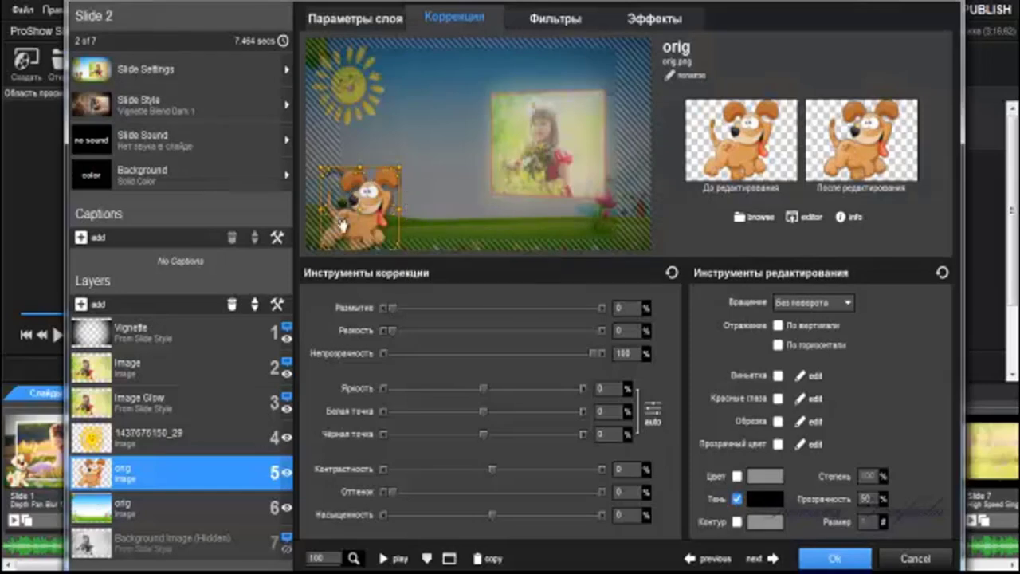
click(236, 444)
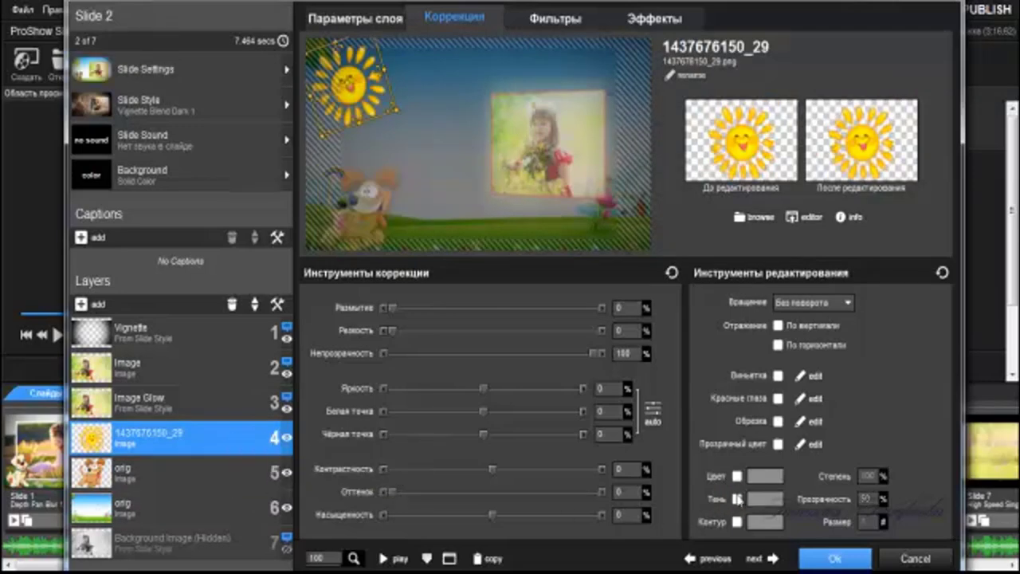
click(737, 499)
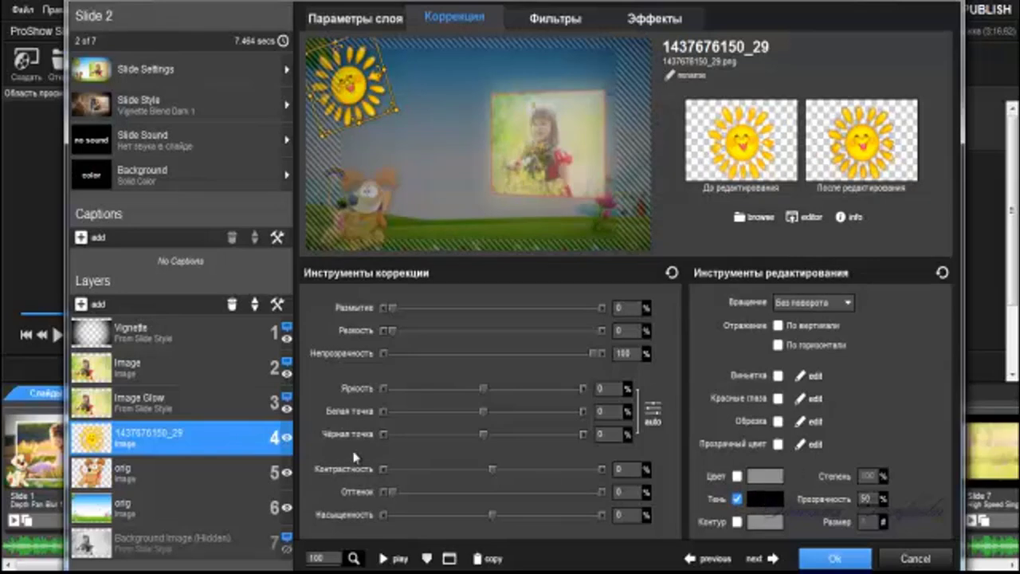
click(834, 558)
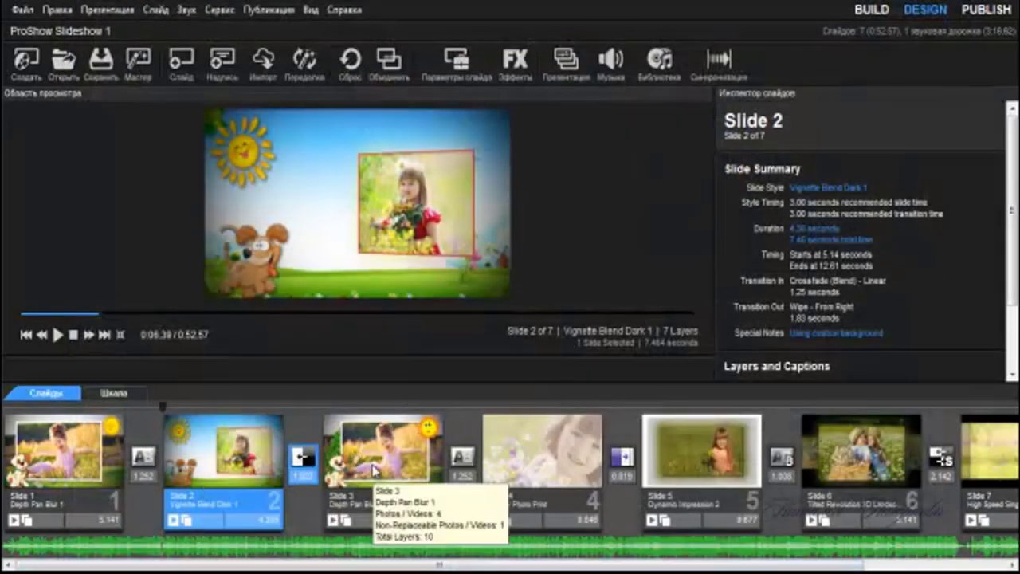
Step: Open Slide 3's layer settings and add black drop shadows to its sun and dog layers
click(376, 472)
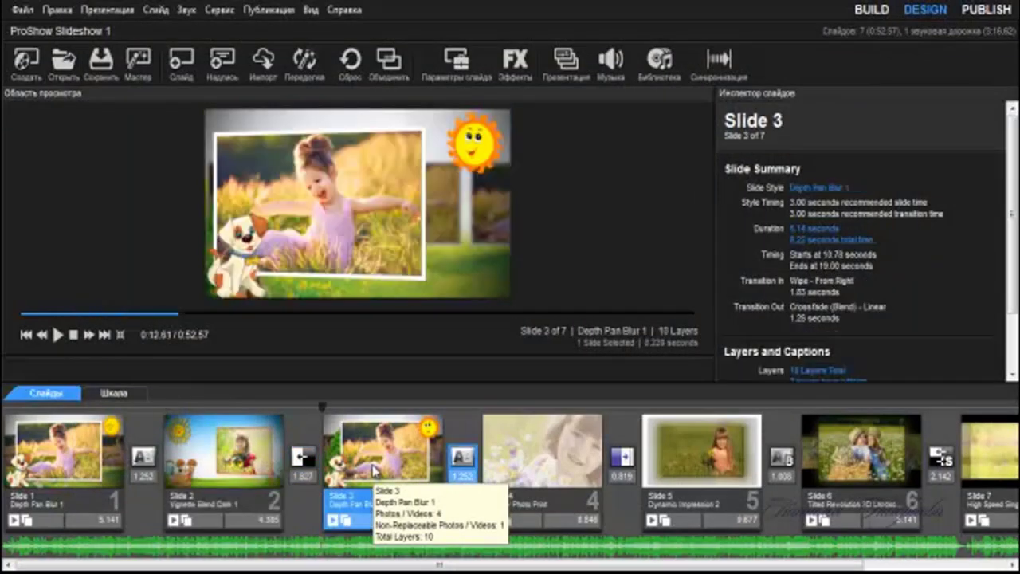
double_click(373, 470)
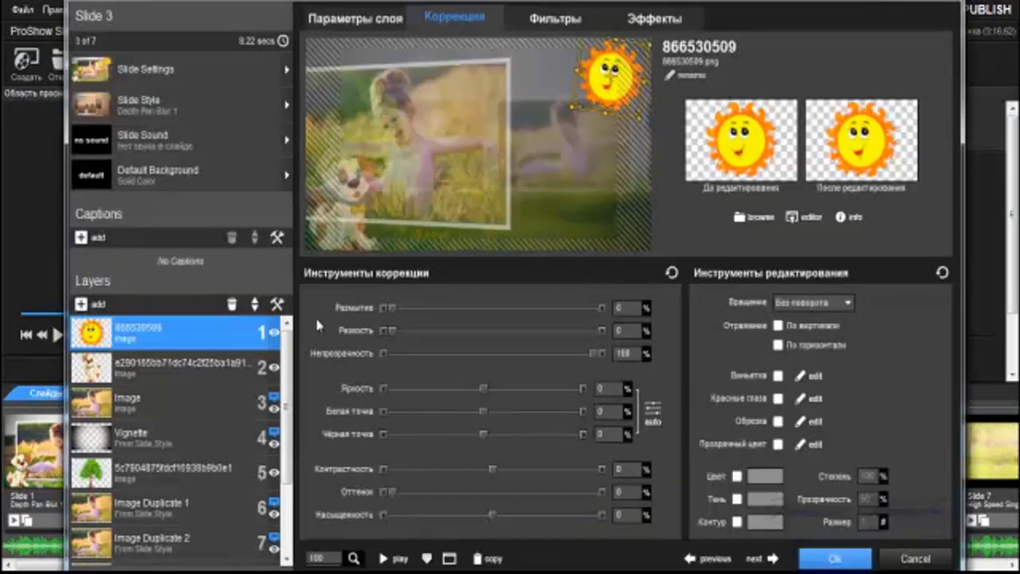
click(737, 499)
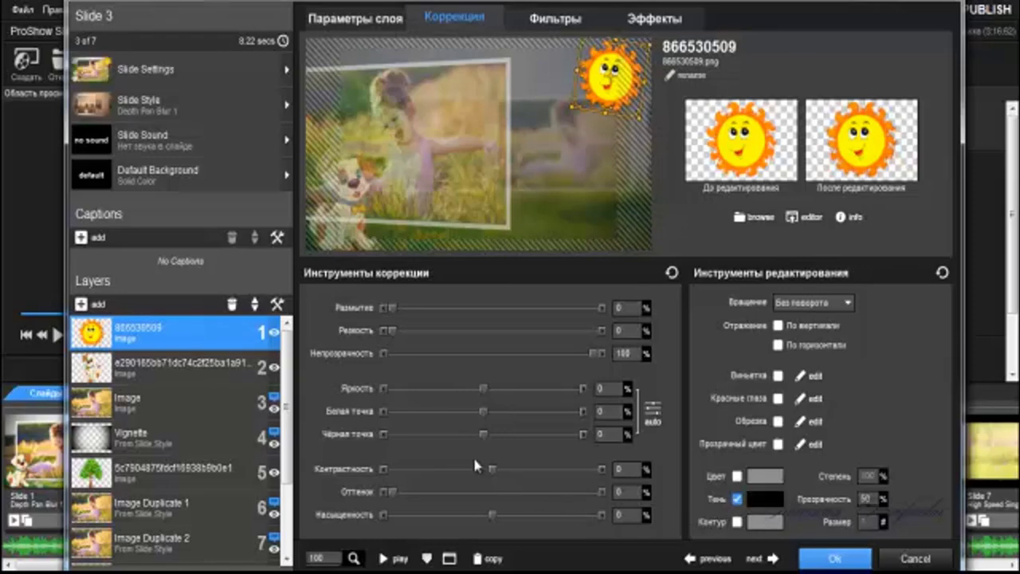
click(208, 373)
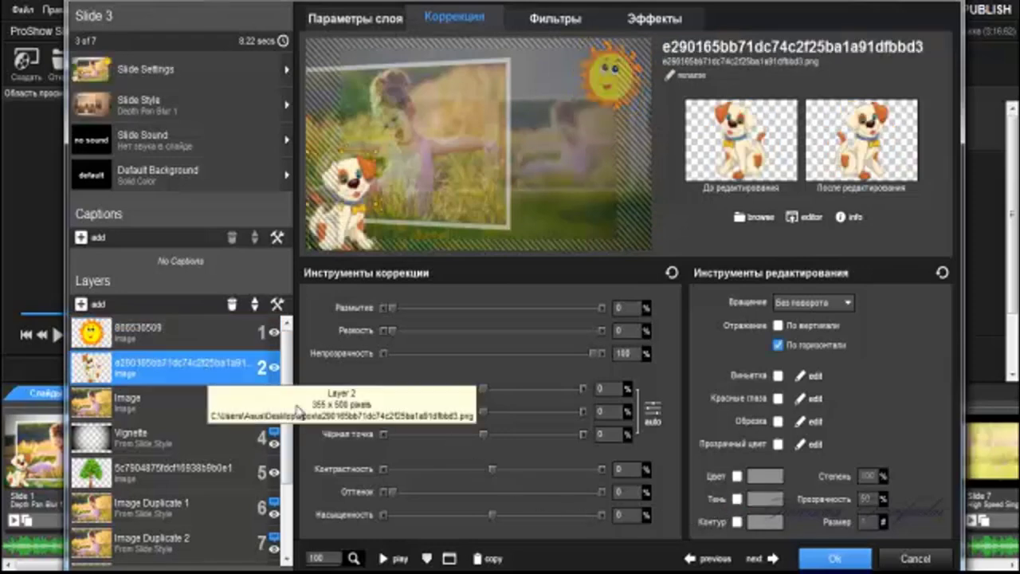
click(737, 500)
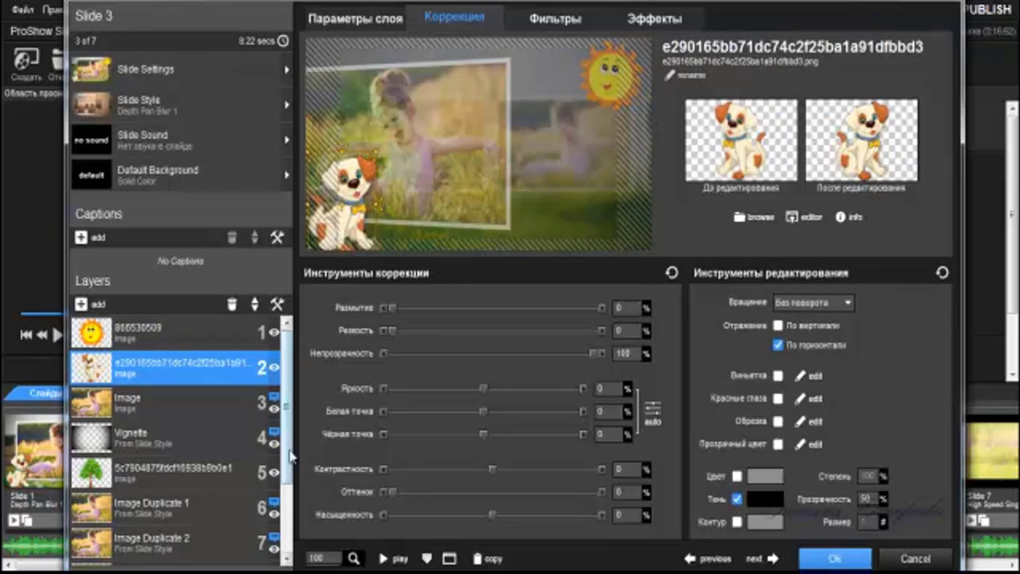
click(192, 407)
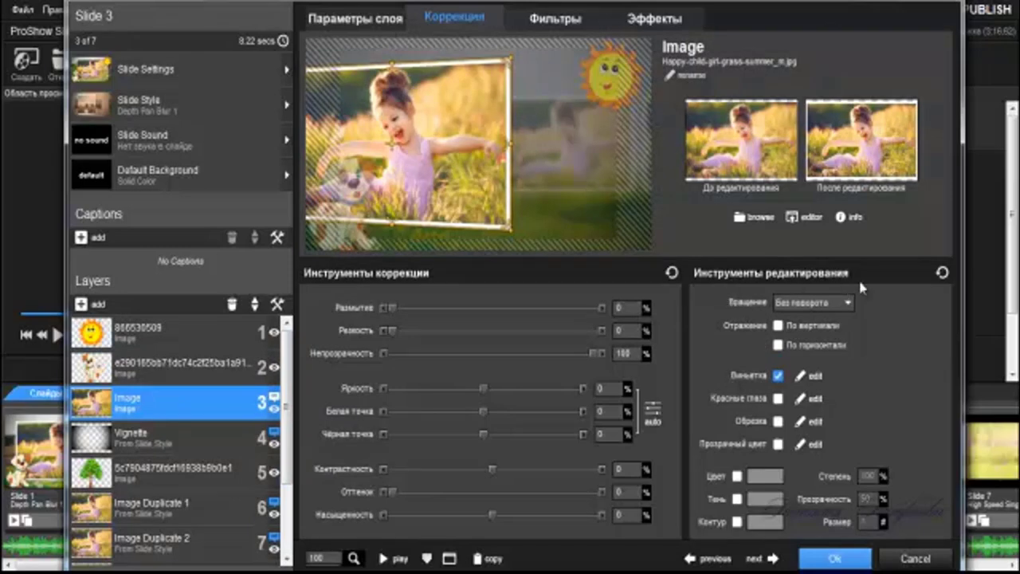
Step: Give the girl's photo a soft-edged, non-solid vignette border of size 5
click(818, 377)
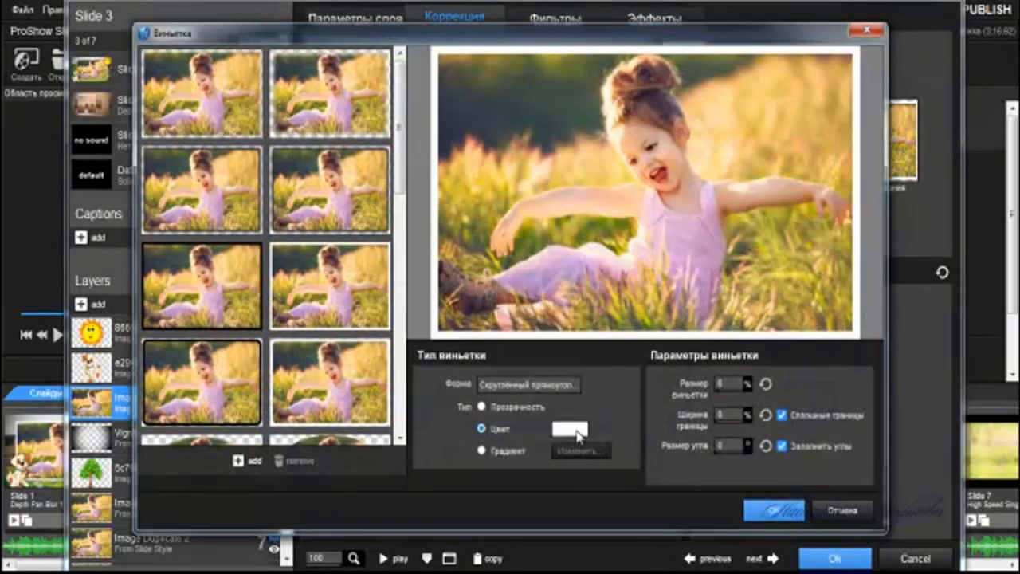
click(782, 415)
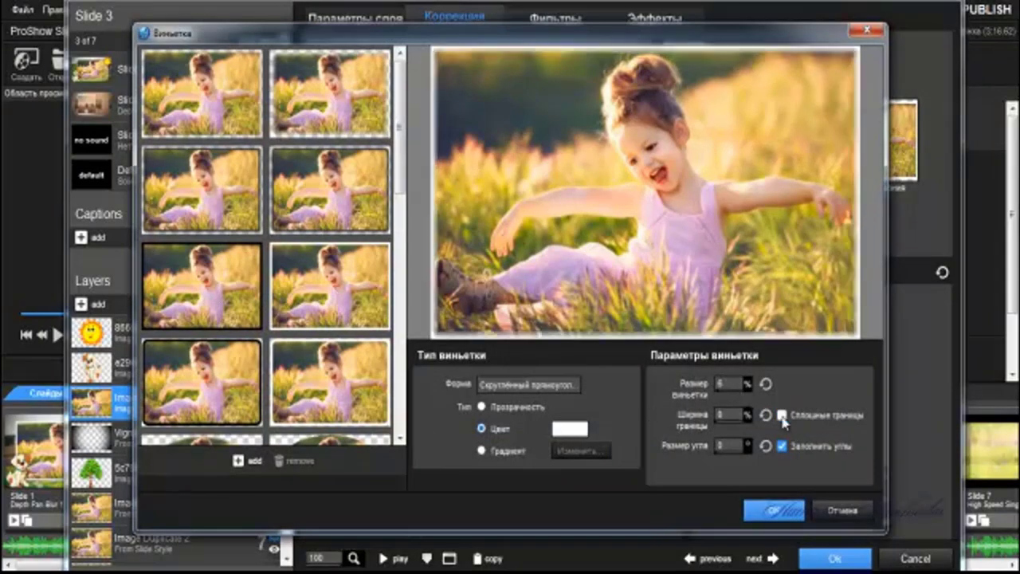
click(724, 386)
text(5)
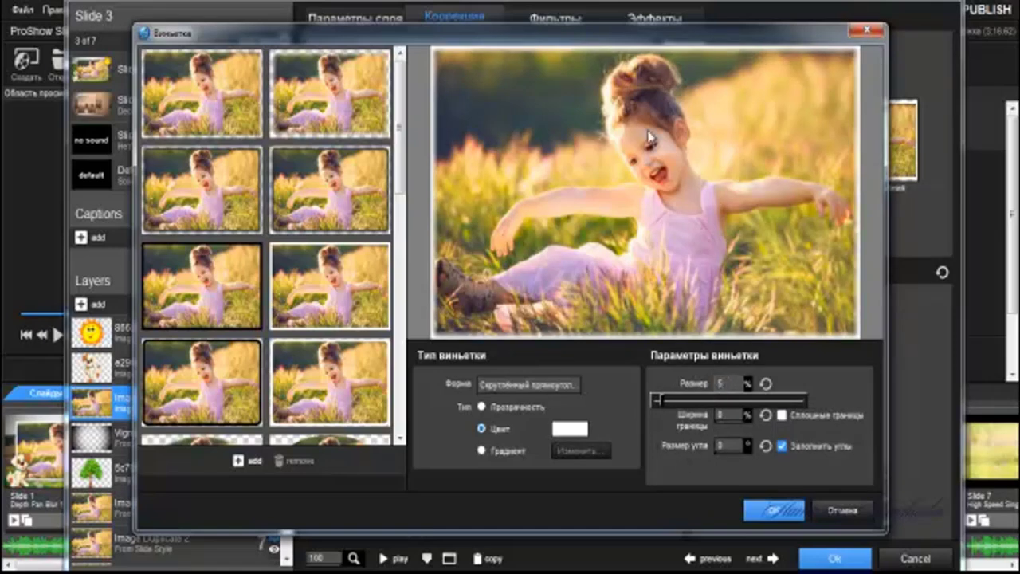
click(772, 511)
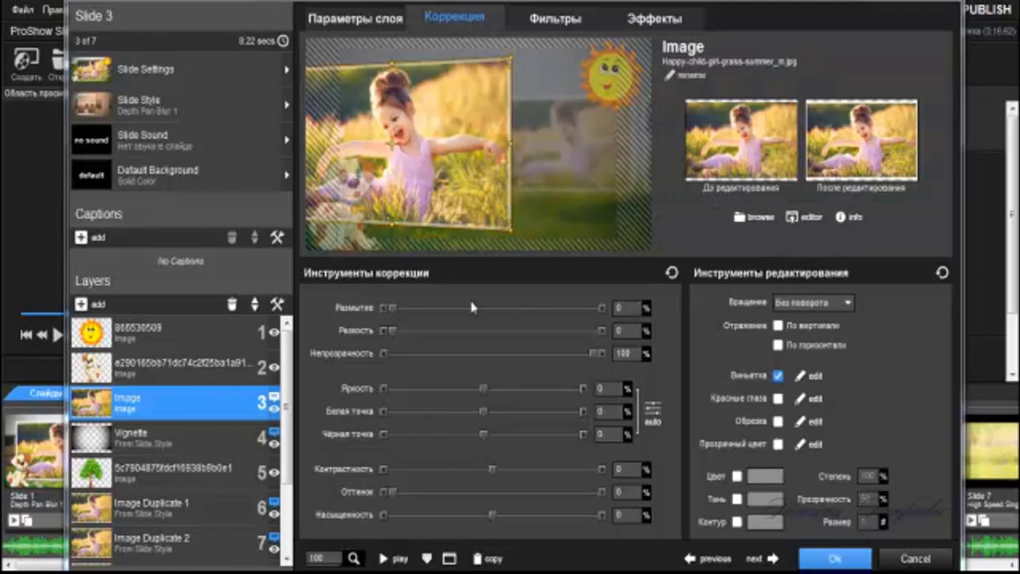
Step: Set the photo's brightness to -14, white point to -1 and black point to -10
drag(483, 388, 473, 389)
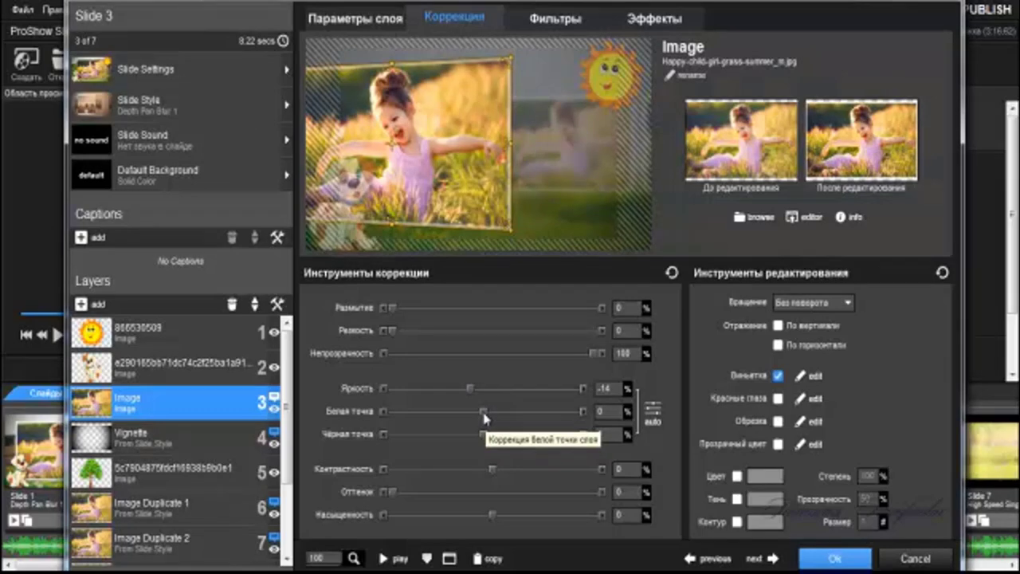
drag(483, 412, 482, 411)
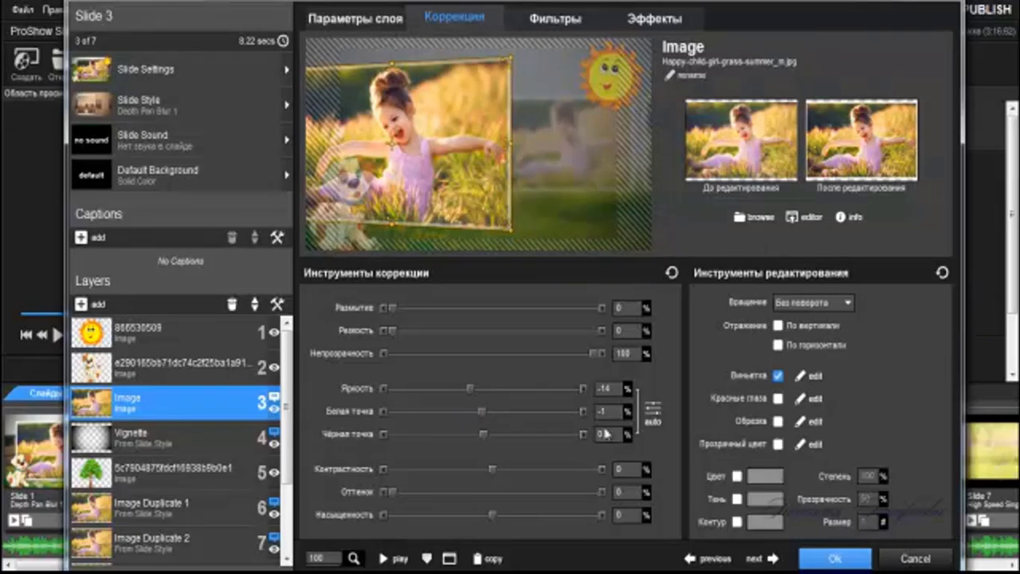
drag(483, 435, 474, 435)
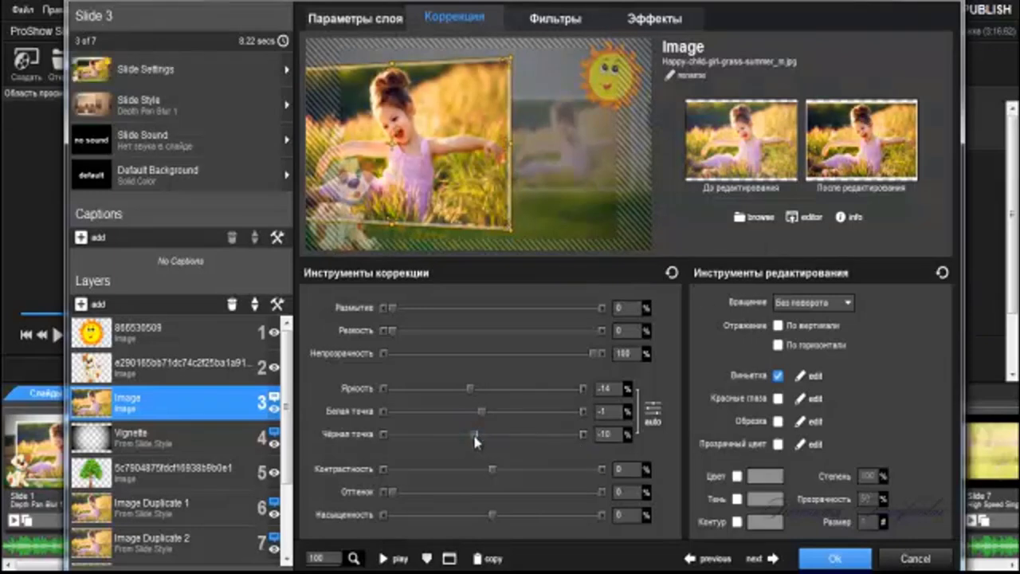
Step: Add a black drop shadow to the tree layer and close the slide options
click(209, 477)
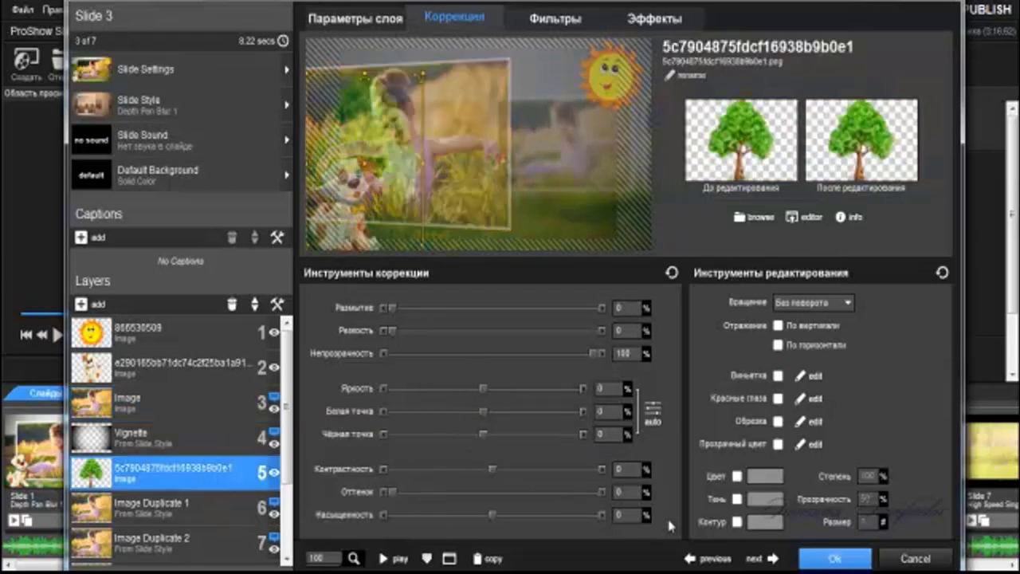
click(737, 499)
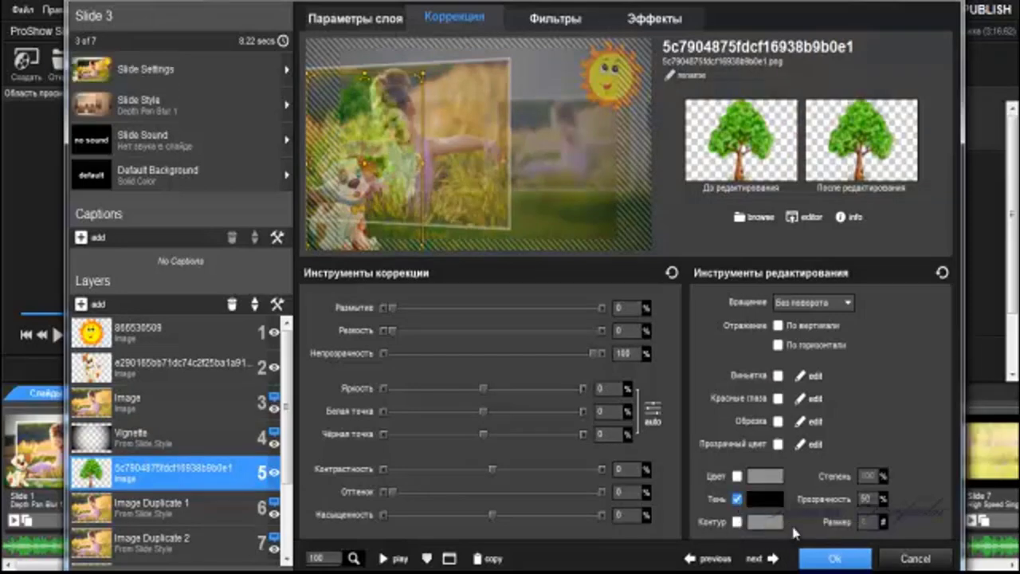
click(825, 562)
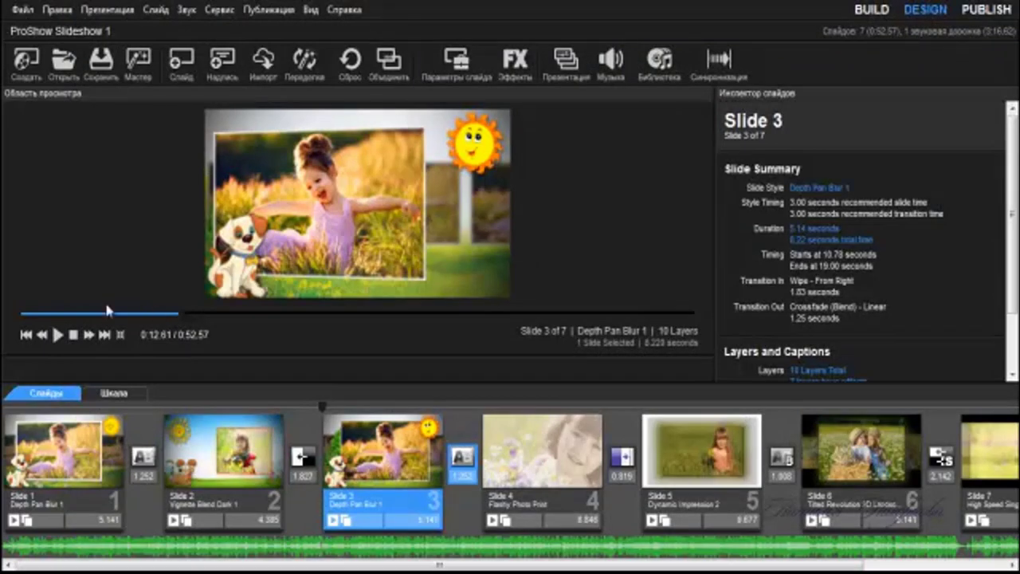
Step: Preview the show full-screen from the beginning, then reopen Slide 3's layer settings
click(11, 311)
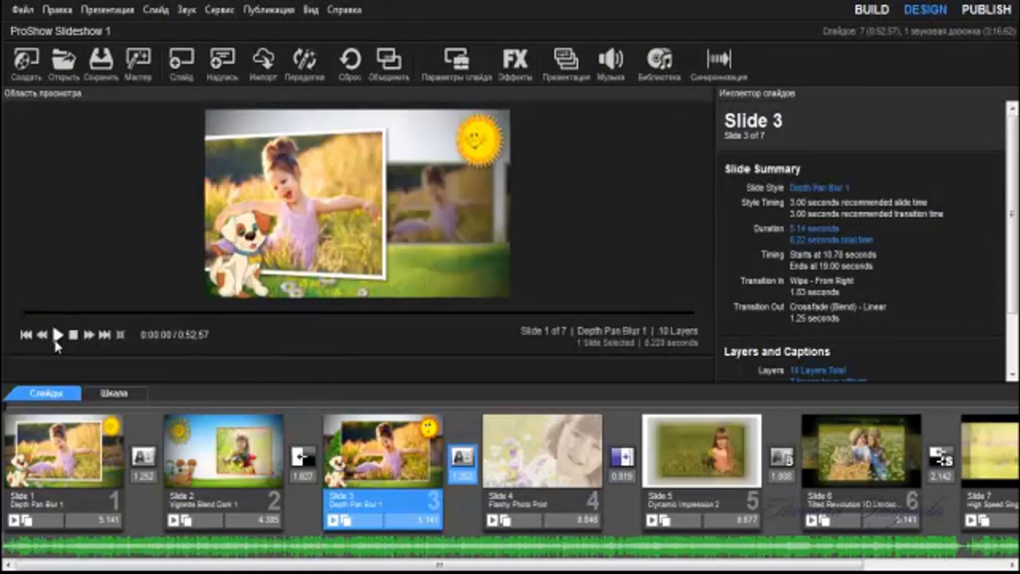
click(56, 336)
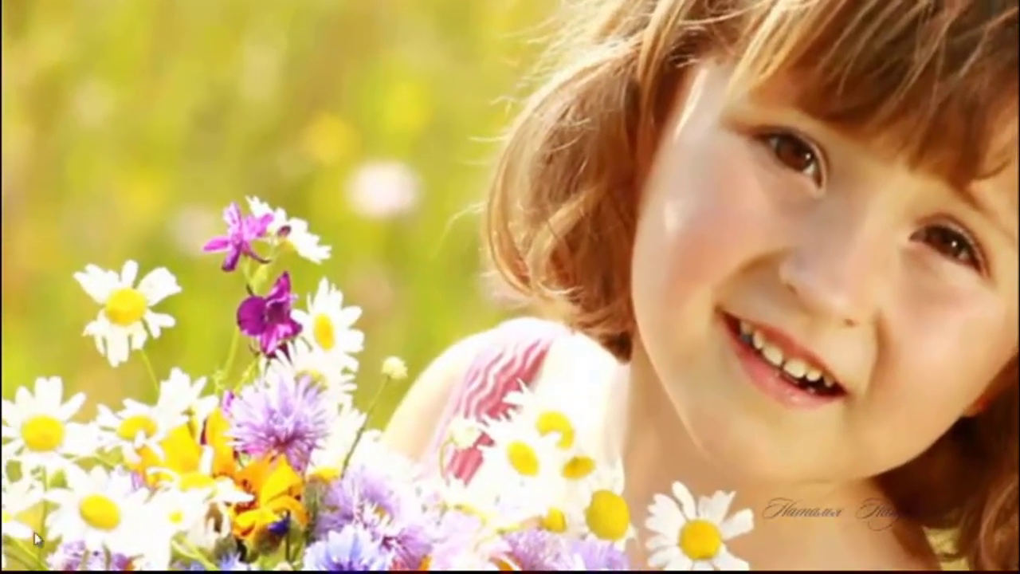
right_click(35, 280)
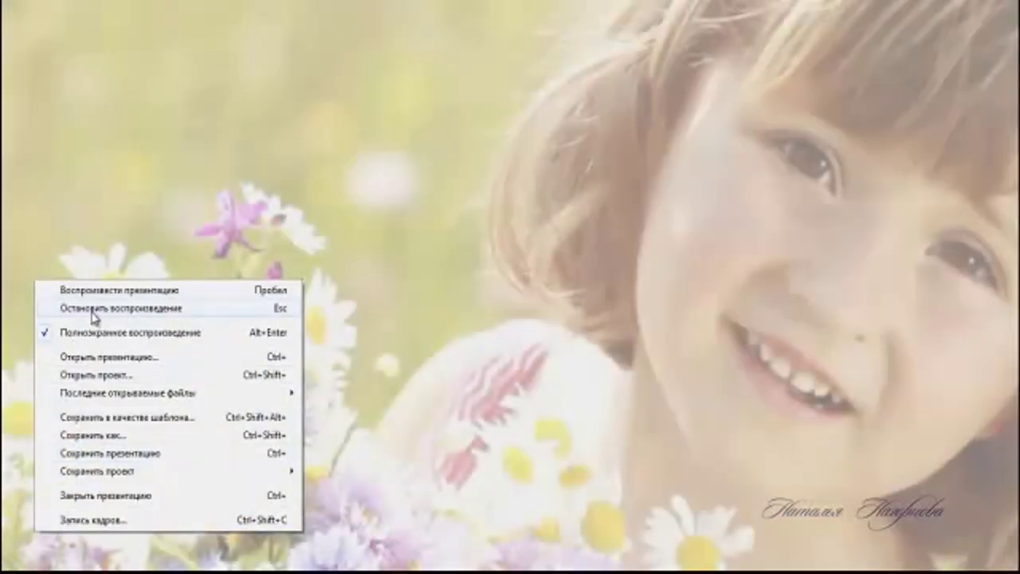
click(96, 308)
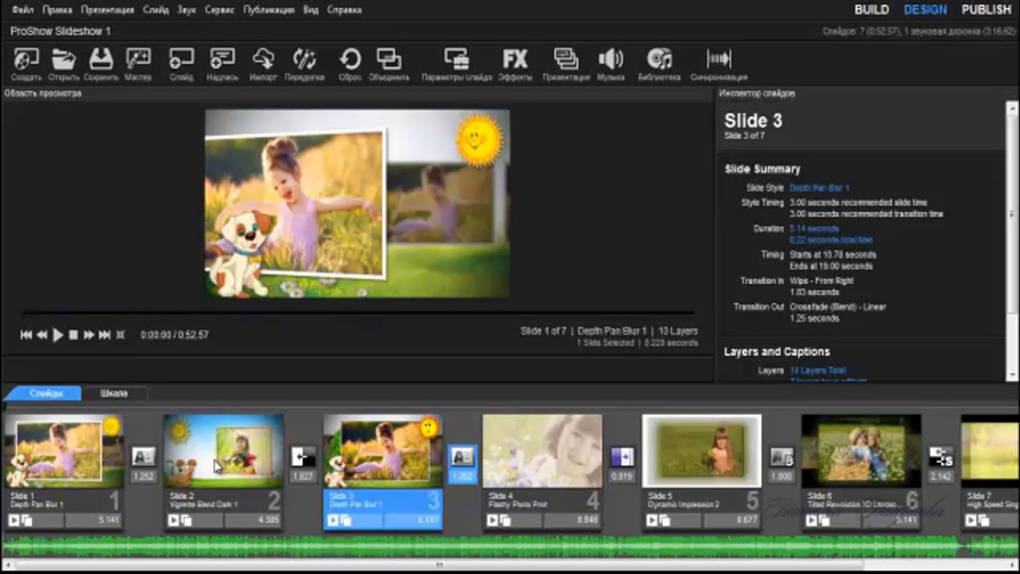
click(389, 465)
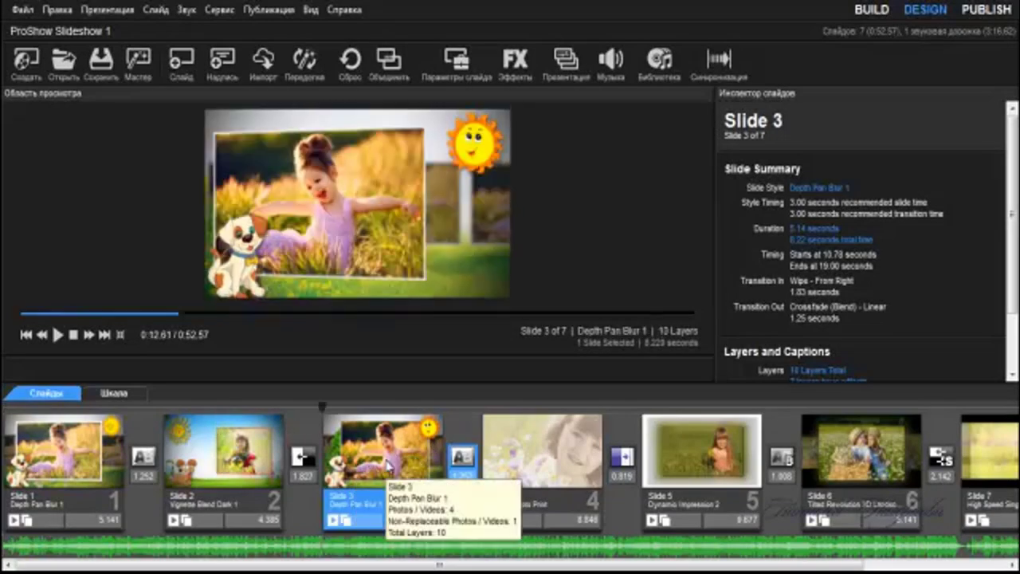
click(457, 60)
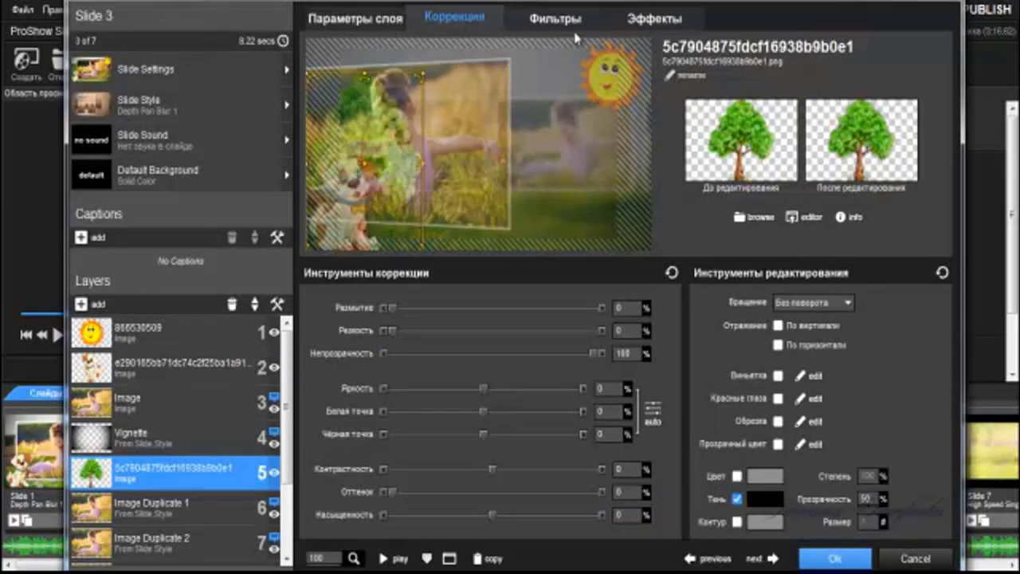
Step: Set the sun layer's scale to 25% at both the start and end keyframes
click(662, 23)
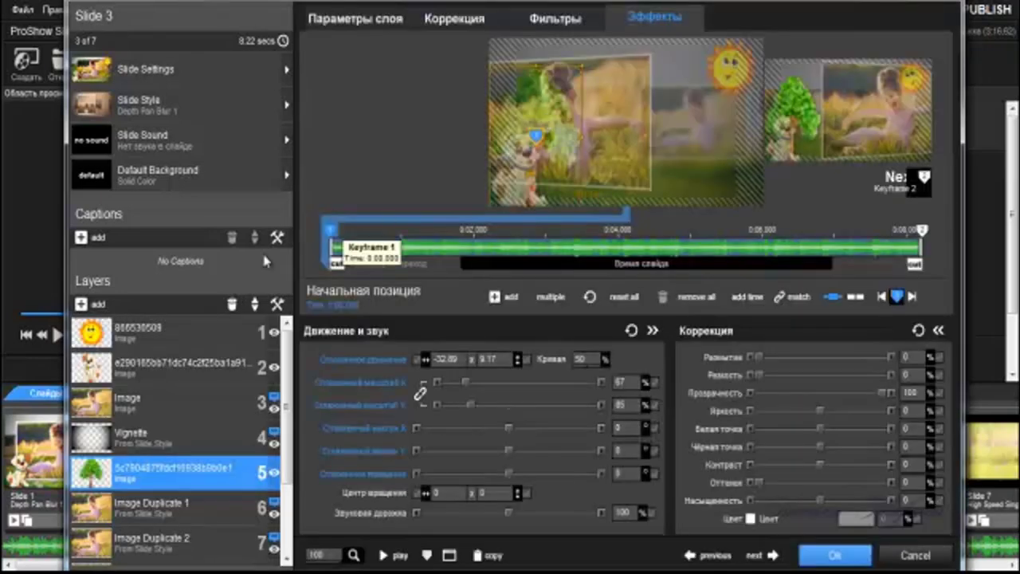
click(185, 337)
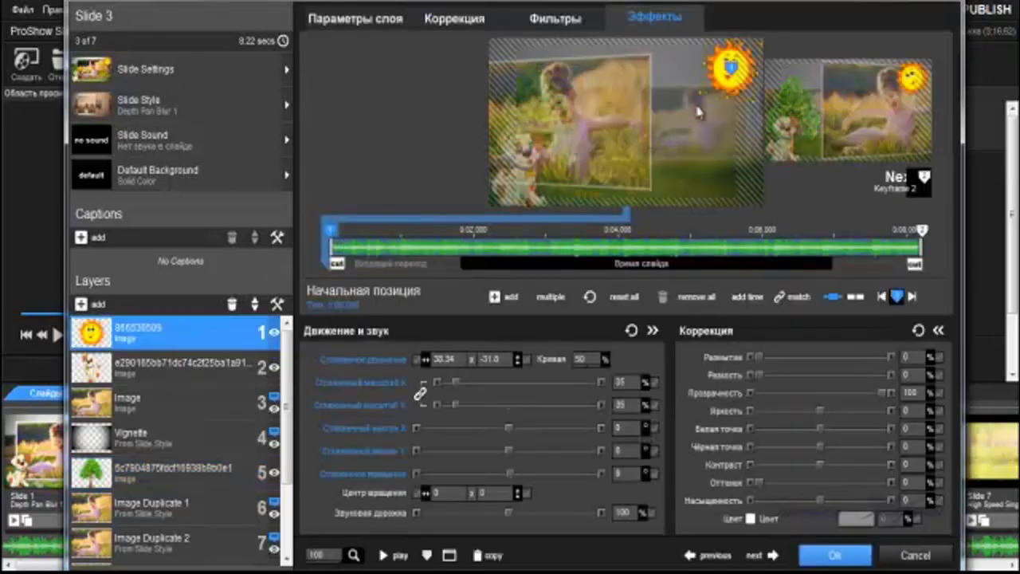
click(631, 382)
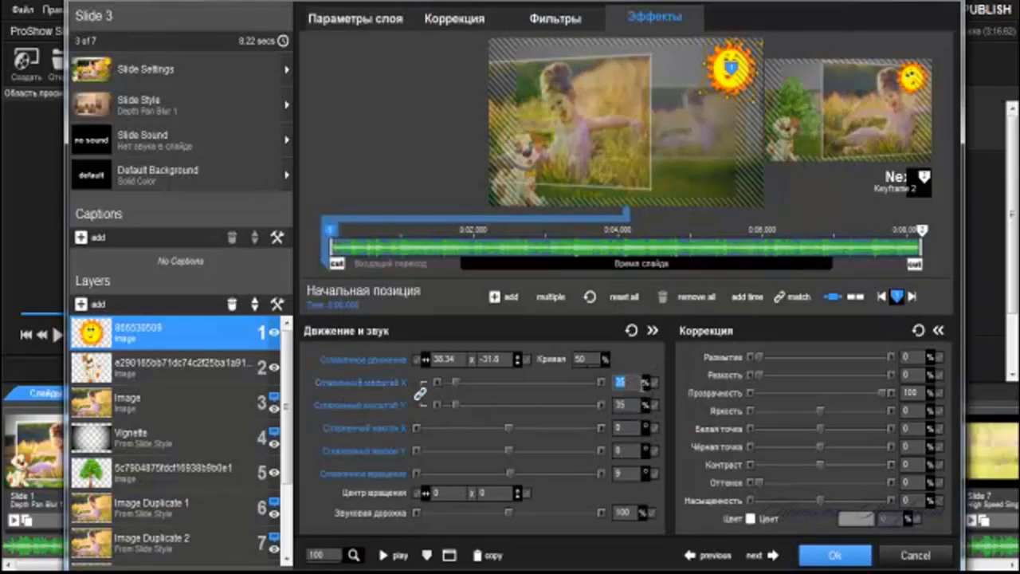
text(25)
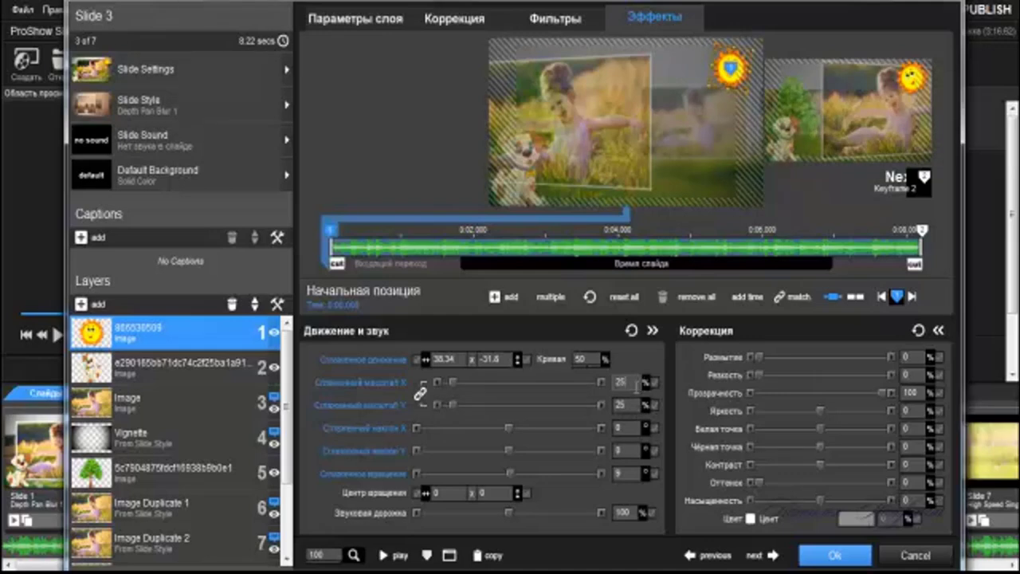
click(923, 230)
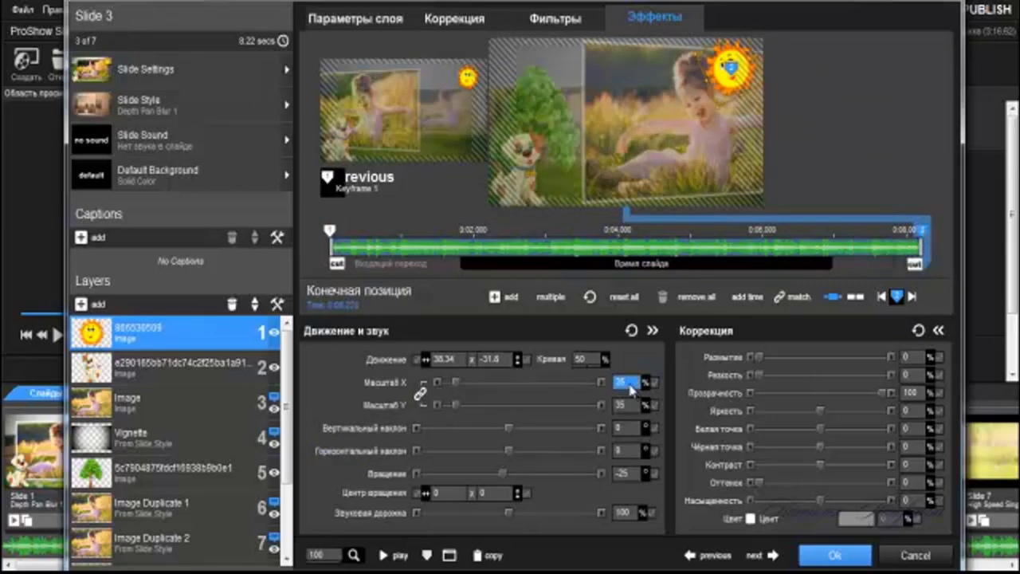
click(630, 383)
text(2)
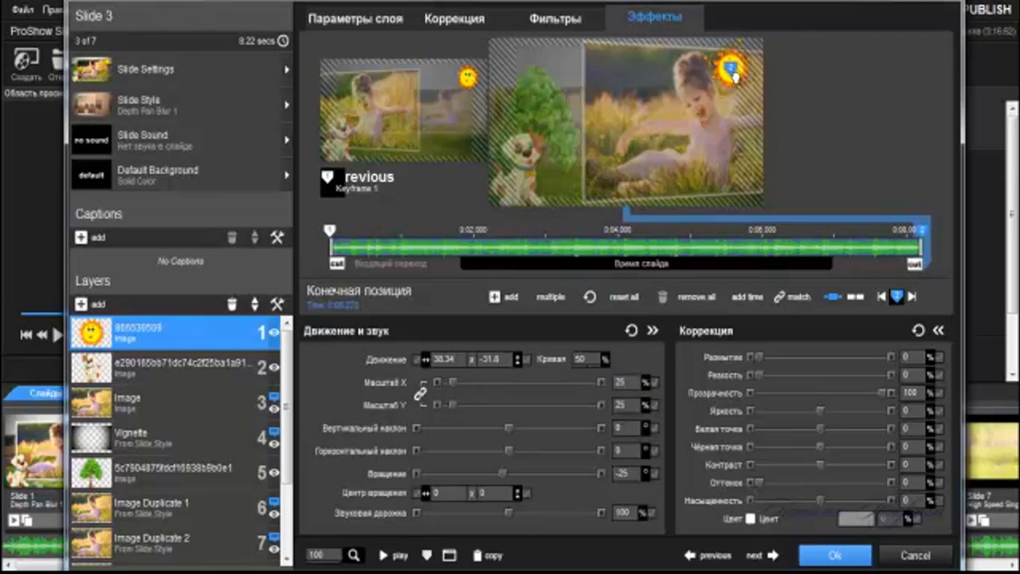
Step: Place the sun in the top-left corner at both keyframes, starting at -41.82 x -36.14
drag(732, 70, 514, 69)
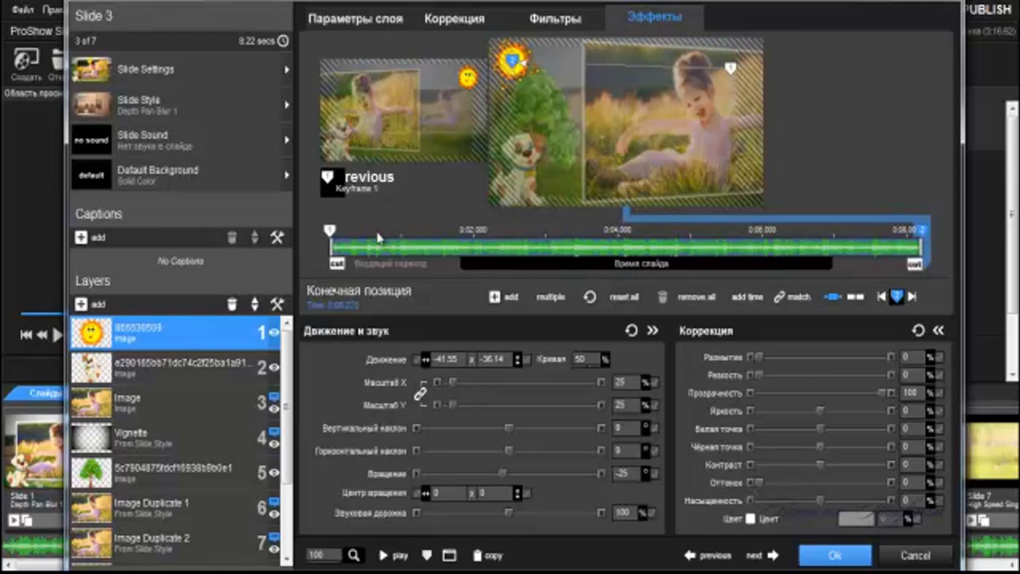
click(331, 233)
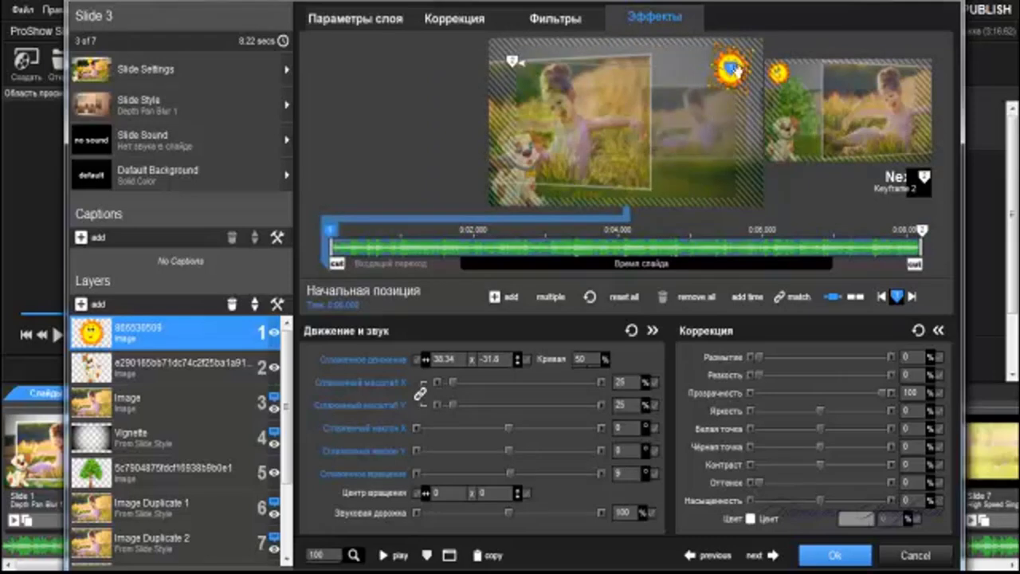
mouse_move(731, 71)
mouse_down()
mouse_move(566, 77)
mouse_move(517, 66)
mouse_up()
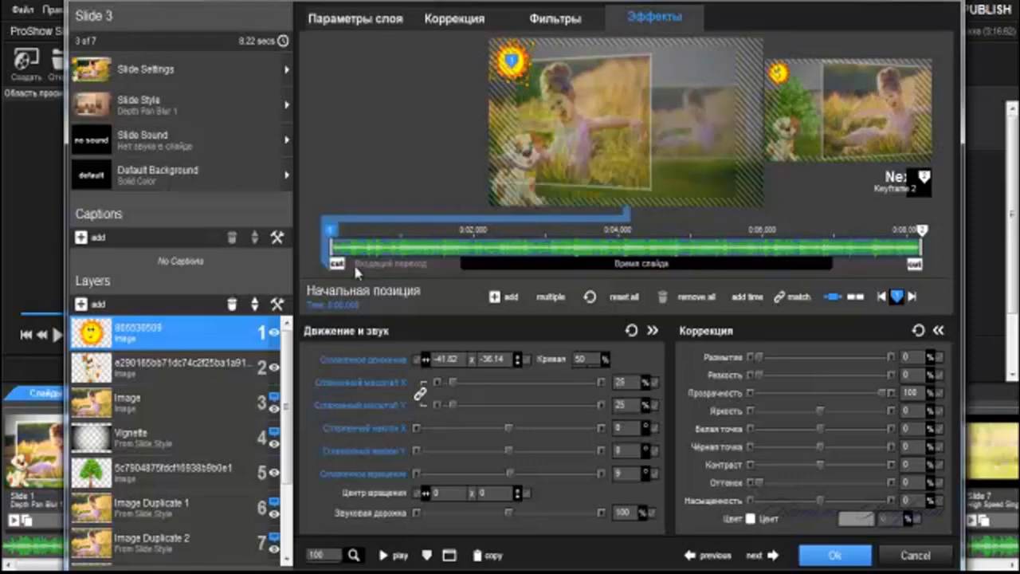
drag(351, 261, 503, 303)
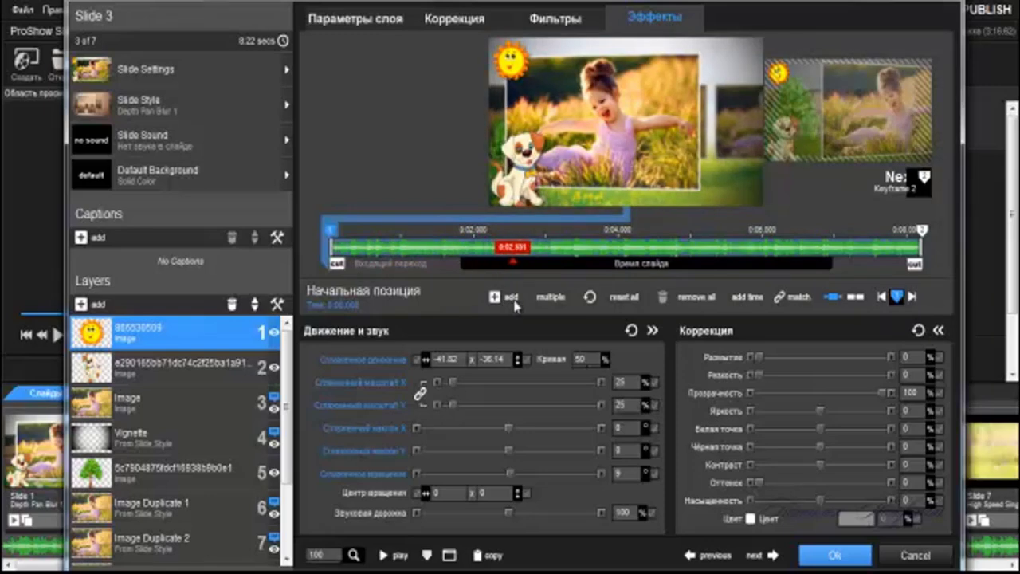
drag(504, 304, 465, 277)
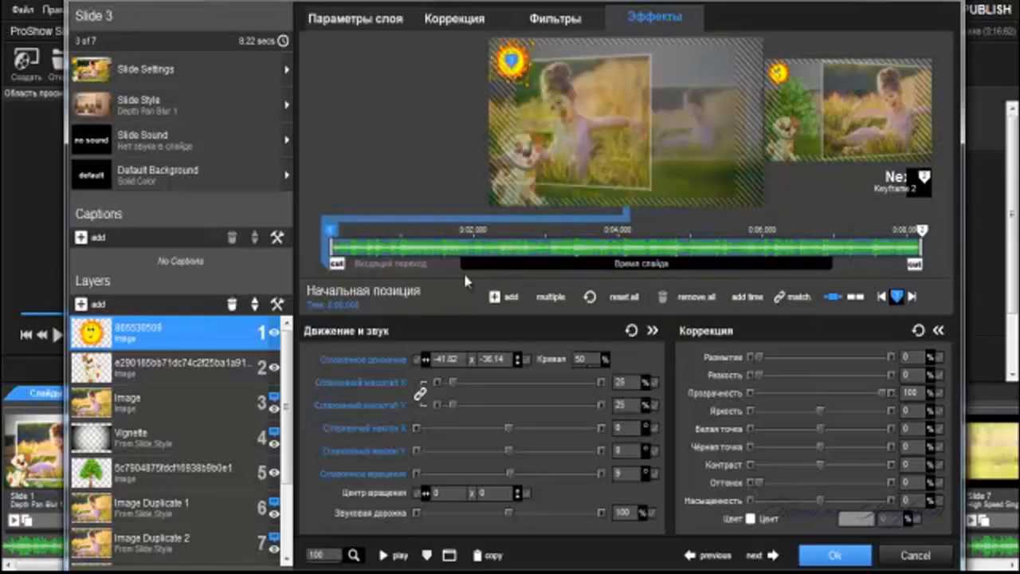
Step: Flip the sun horizontally (По горизонтали) and preview the slide's animation
click(455, 17)
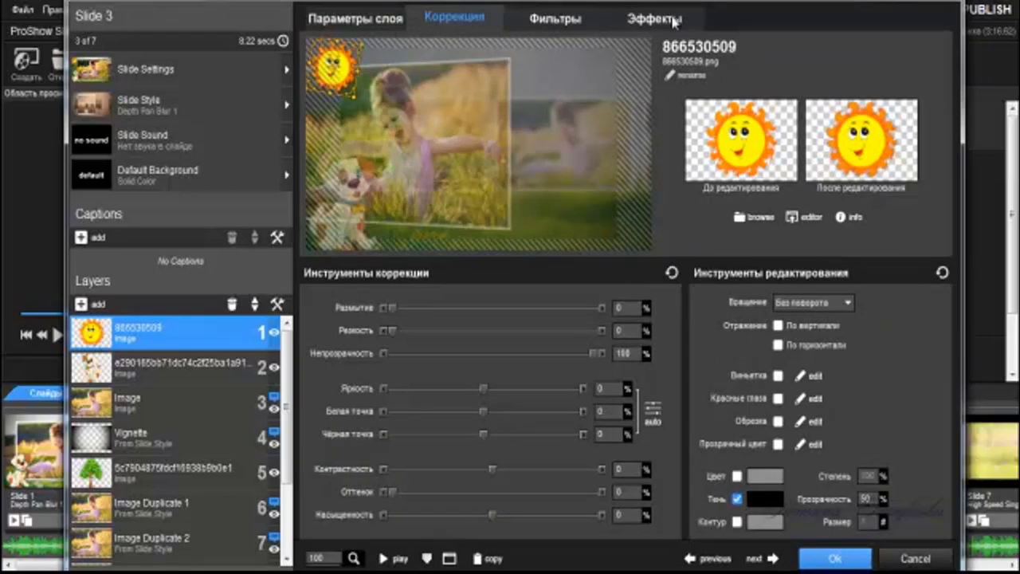
click(779, 346)
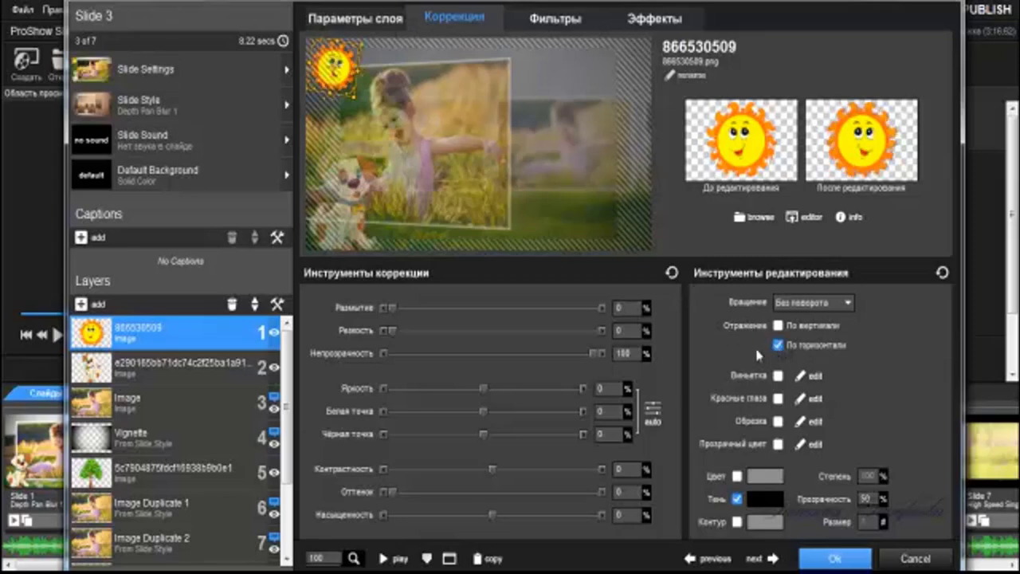
click(383, 561)
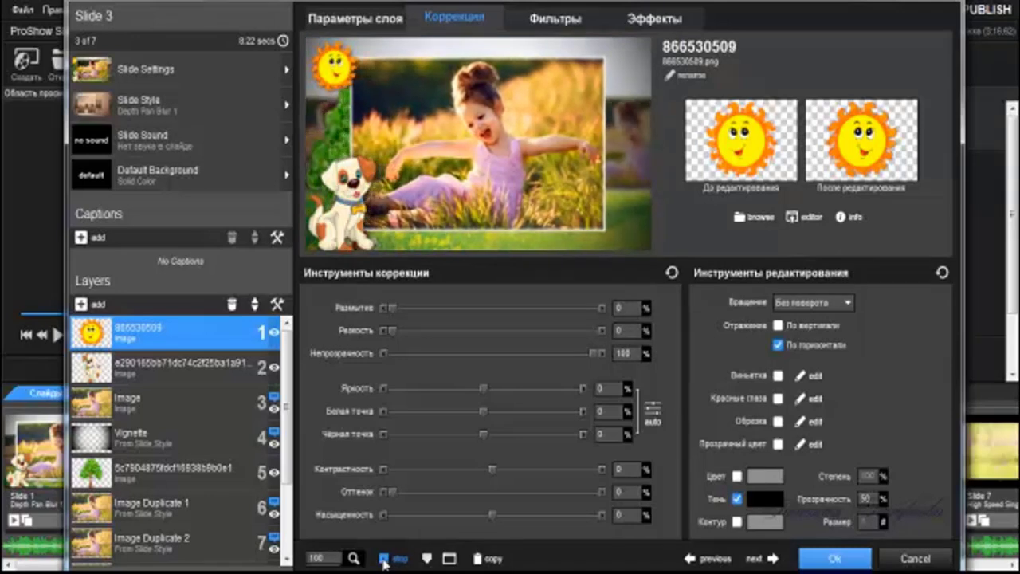
click(383, 560)
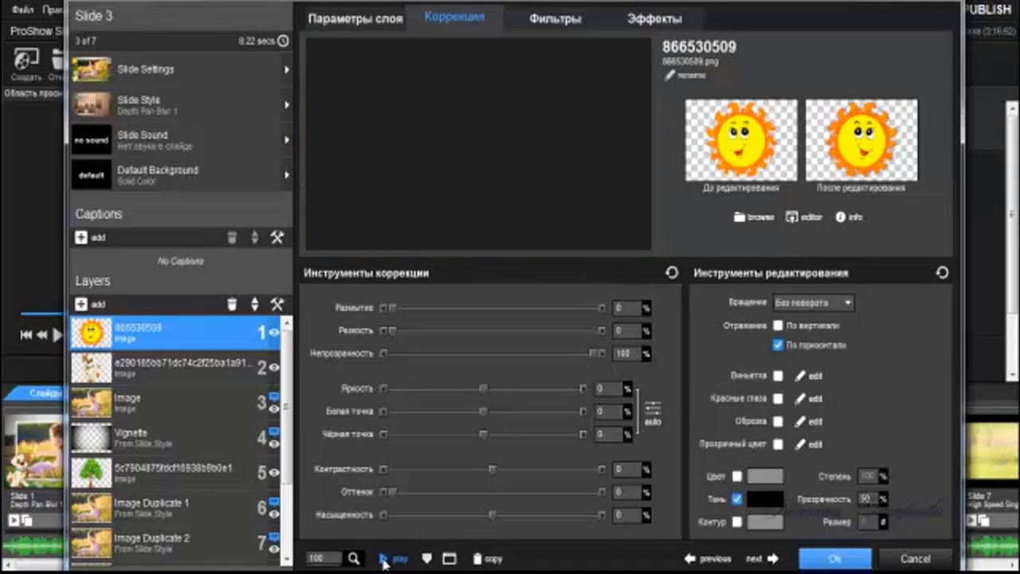
click(654, 19)
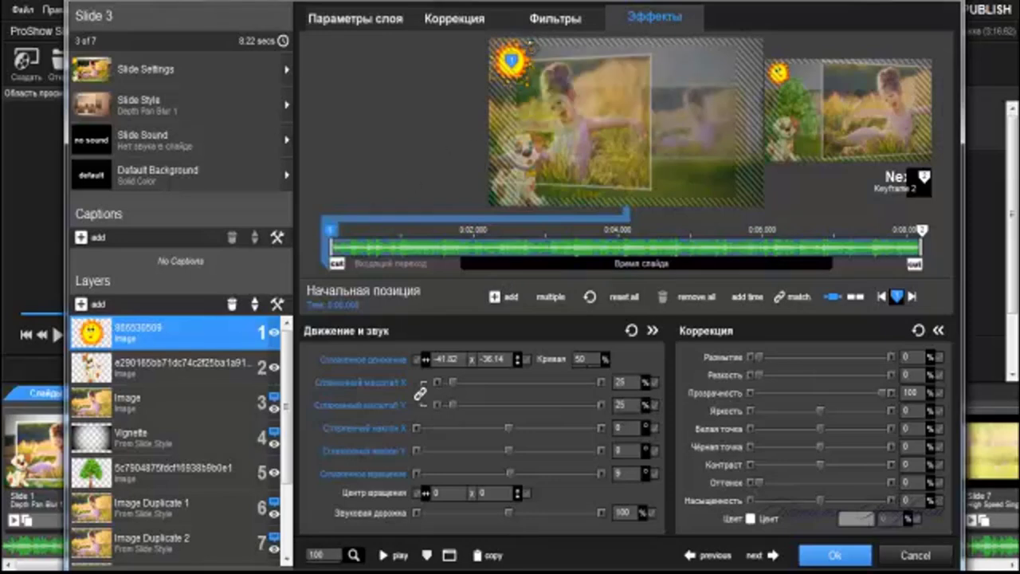
Step: Rotate the sun to -7° at the start keyframe and 18° at the end, then scrub to check
drag(528, 40, 525, 41)
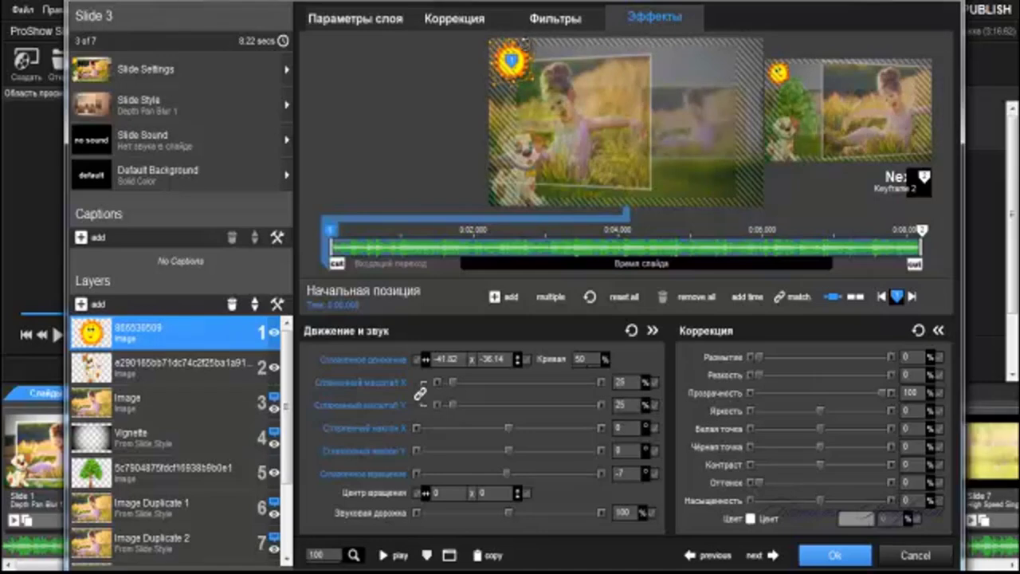
click(923, 230)
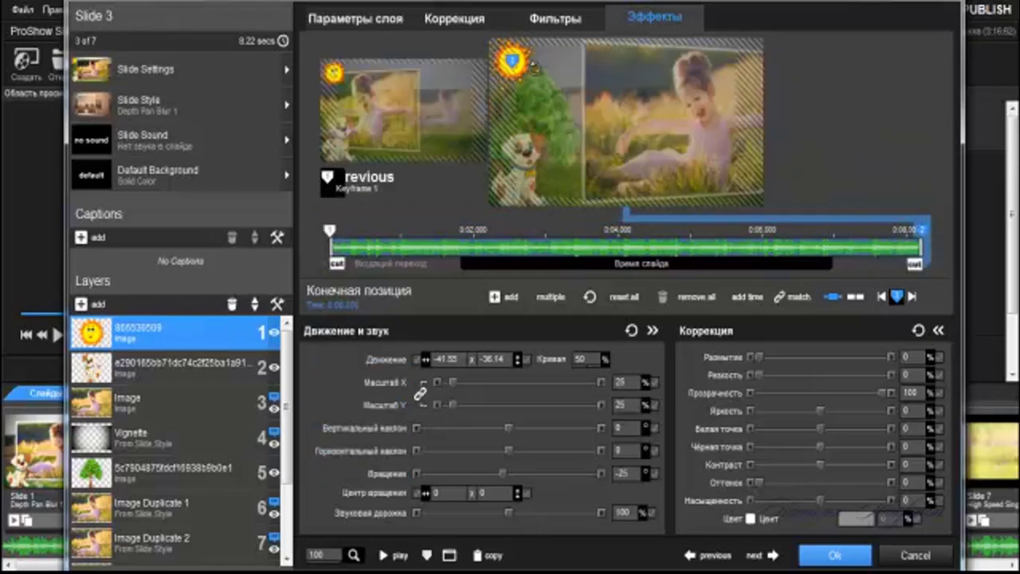
drag(533, 66, 524, 79)
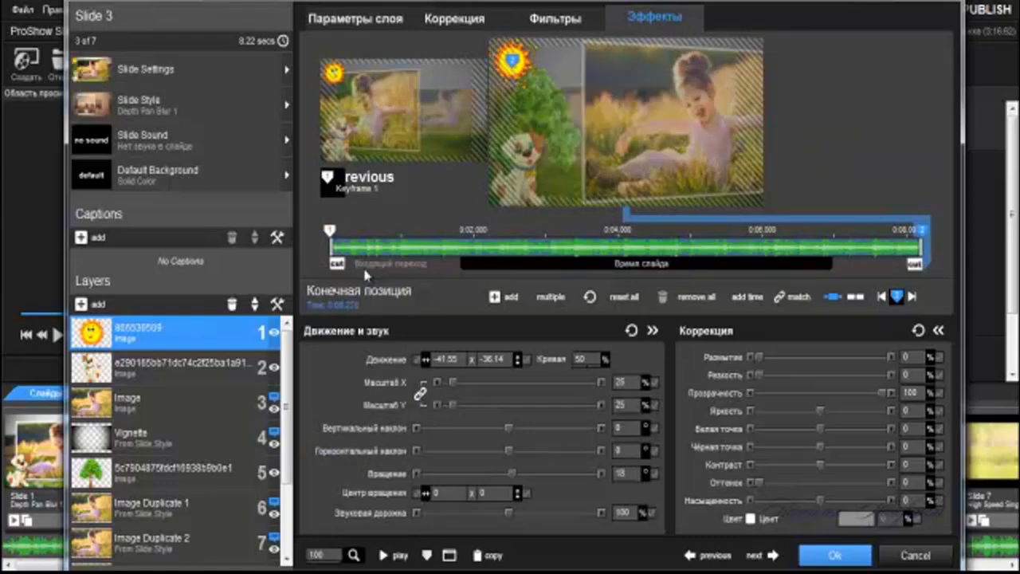
drag(356, 264, 509, 264)
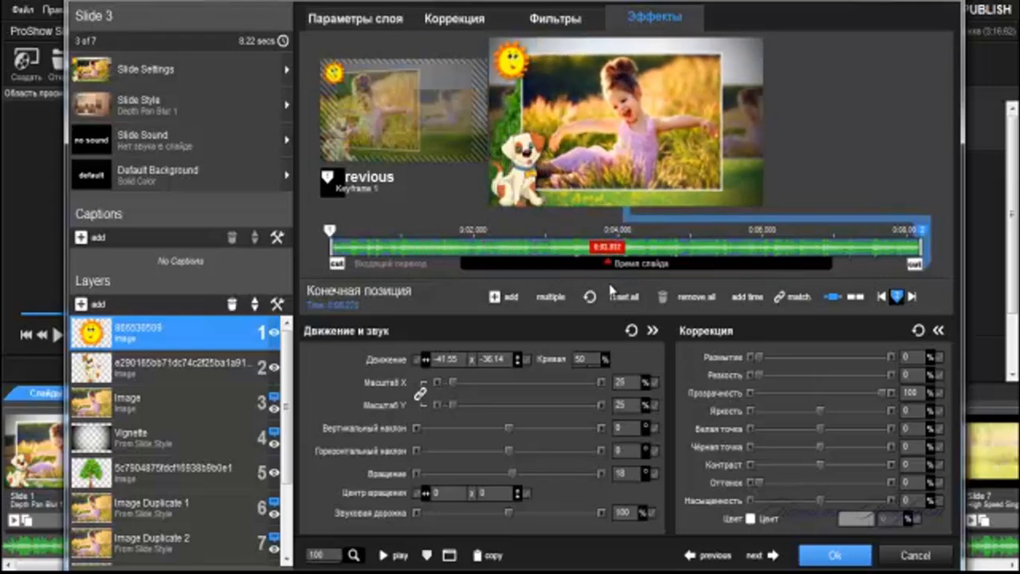
mouse_move(509, 266)
mouse_down()
mouse_move(638, 264)
mouse_move(839, 284)
mouse_move(824, 272)
mouse_up()
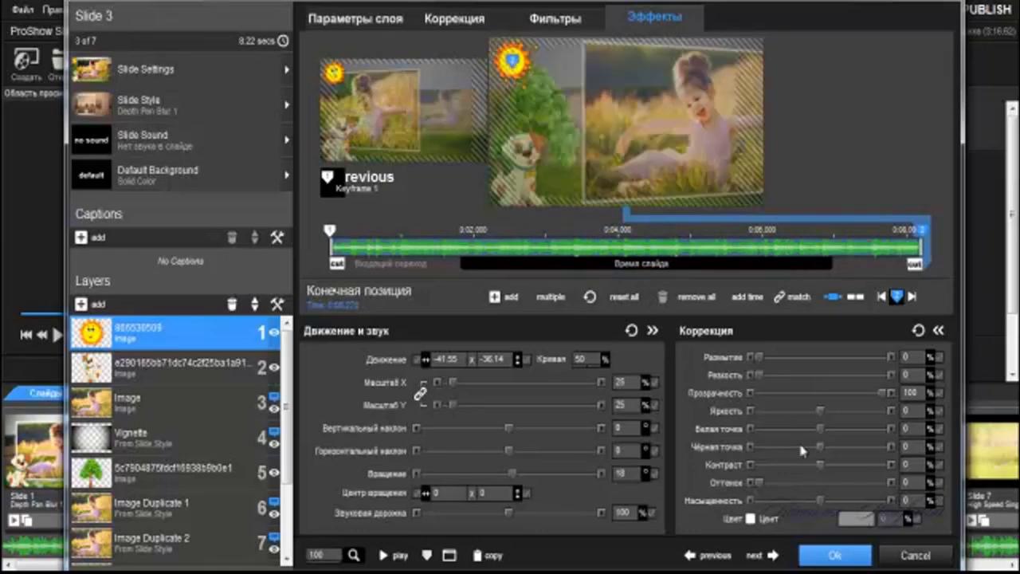
Step: Confirm Slide 3's sun changes with OK to close the Slide Options dialog
click(834, 555)
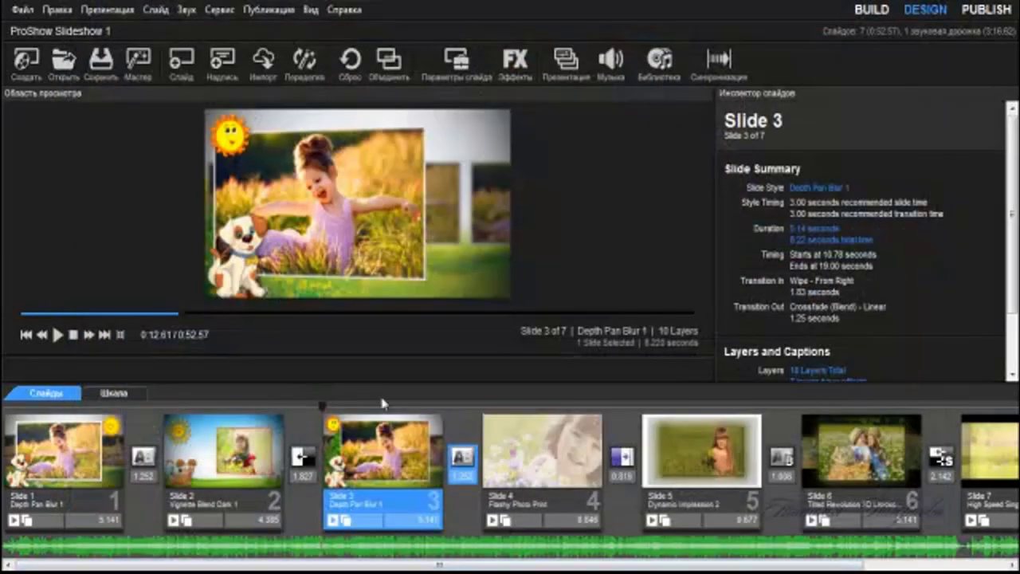